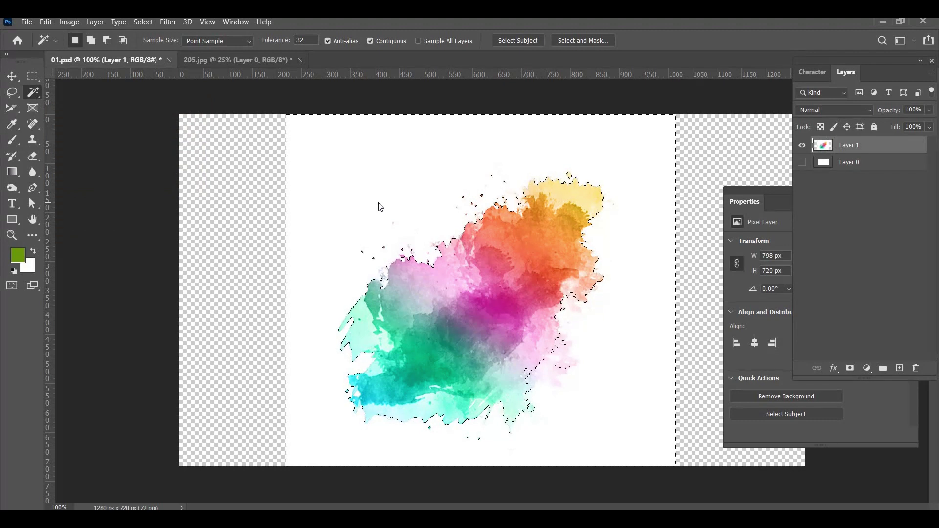
Step: Delete the selected white background around the paint splash, clear the selection, and show the white Layer 0
{"action": "key", "text": "Delete"}
{"action": "key", "text": "ctrl+d"}
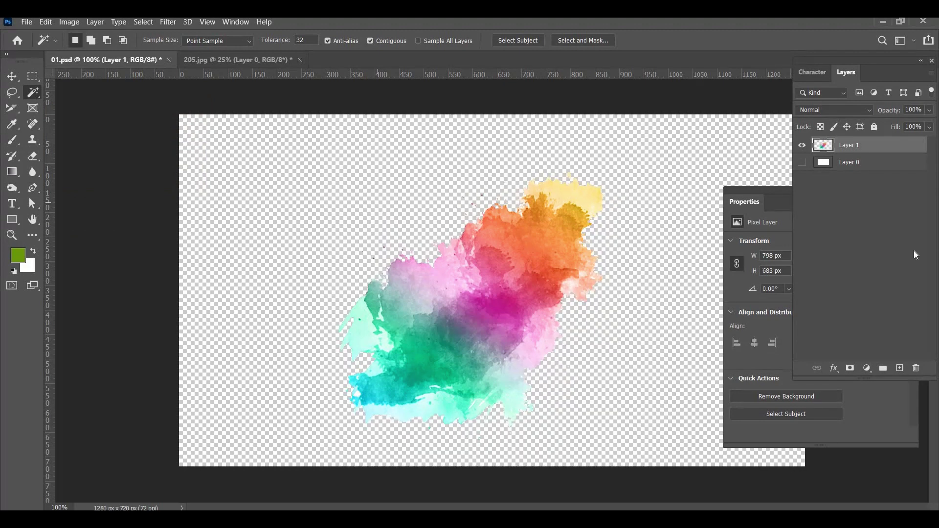
{"action": "key", "text": "v"}
{"action": "left_click", "coordinate": [802, 162]}
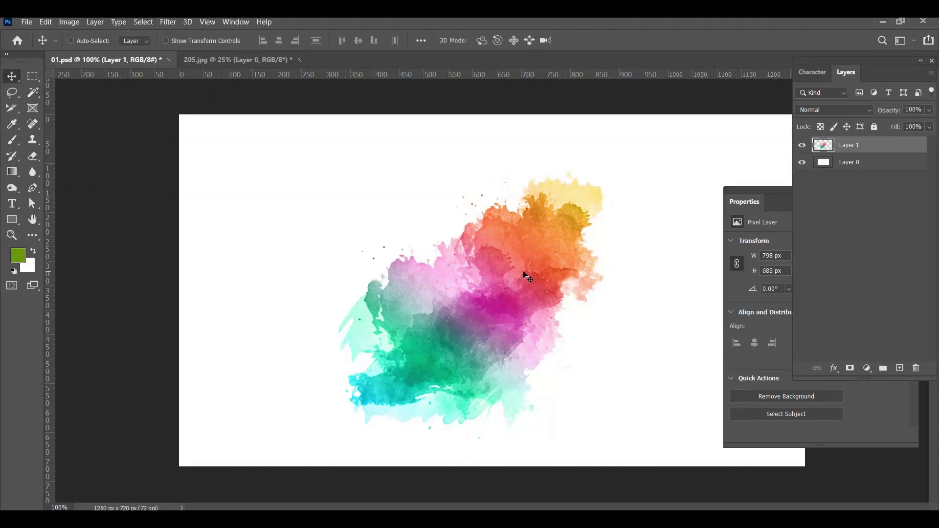
Step: Move the paint splash slightly up and to the right, check it against the white layer, and save 01.psd
{"action": "left_click_drag", "start_coordinate": [541, 265], "coordinate": [553, 255]}
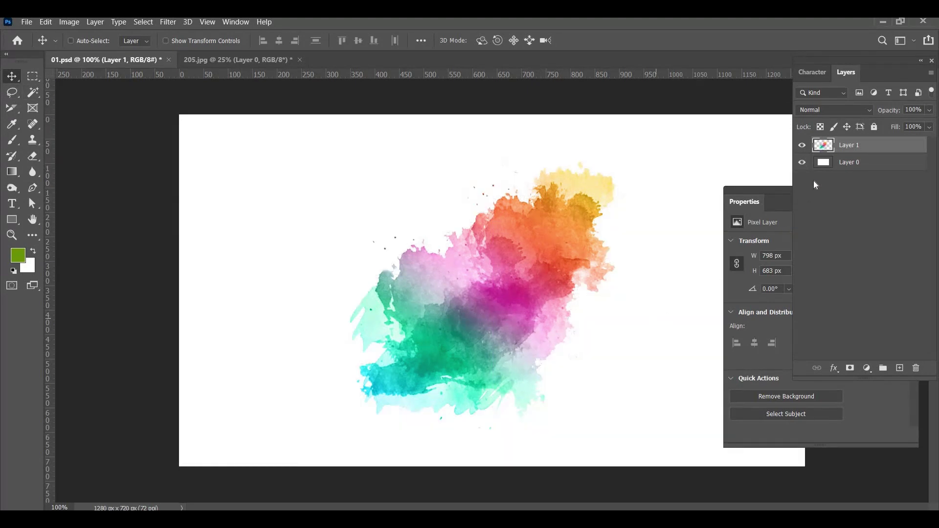
{"action": "left_click", "coordinate": [802, 164]}
{"action": "left_click", "coordinate": [803, 165]}
{"action": "key", "text": "ctrl+s"}
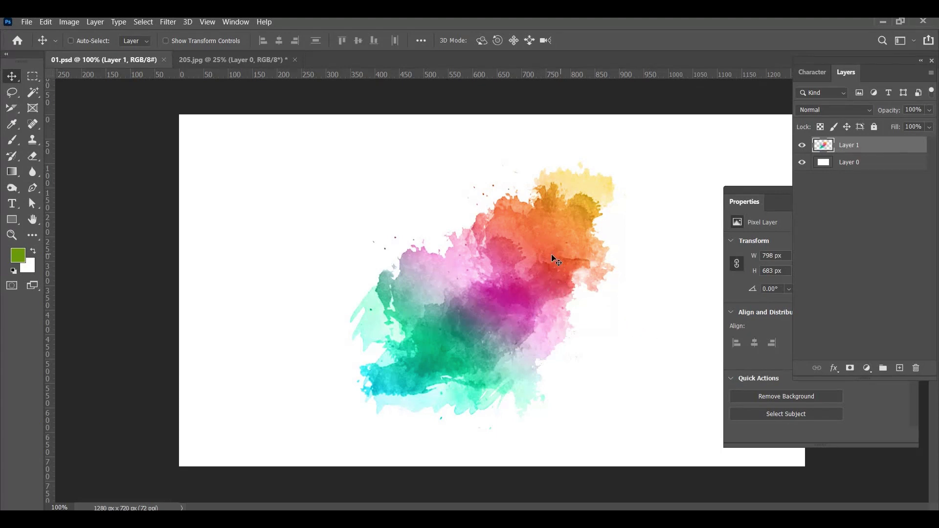
Step: Open the rani image from the Desktop and bring the can into 01.psd as a new layer
{"action": "key", "text": "ctrl+o"}
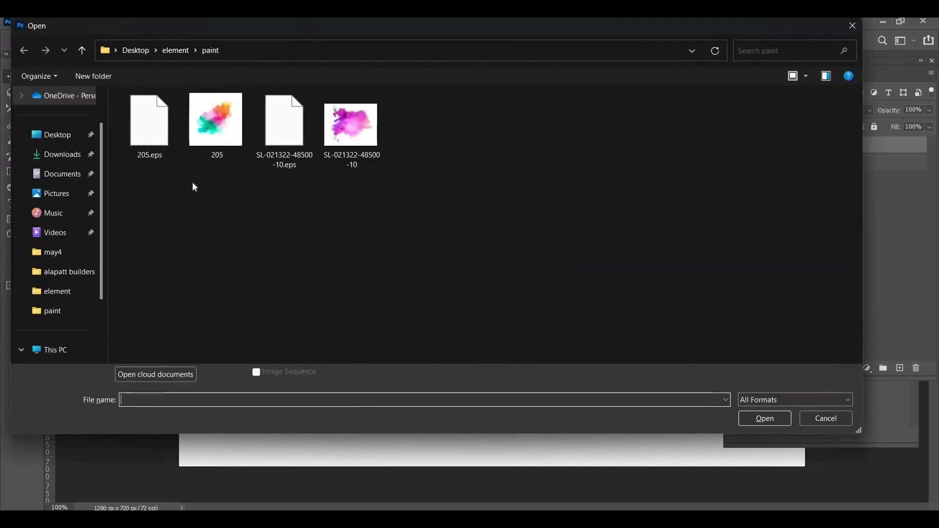
{"action": "left_click", "coordinate": [50, 143]}
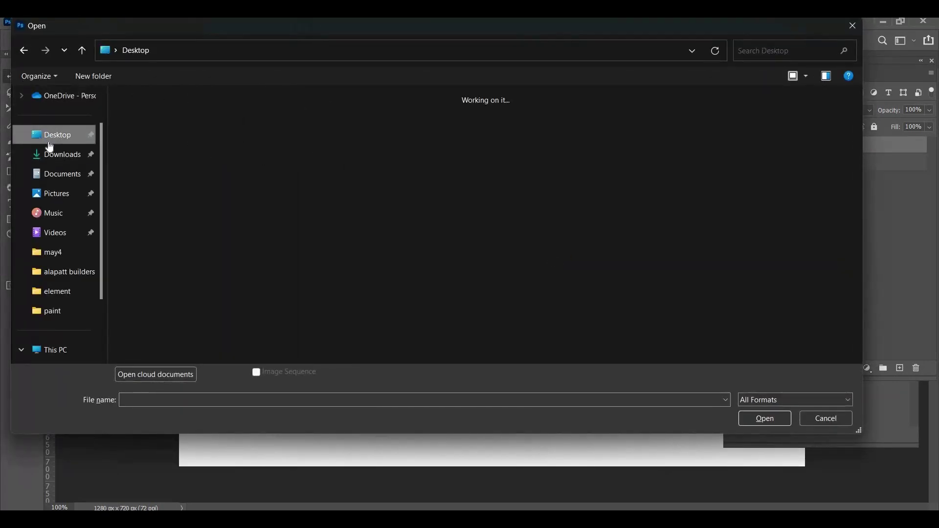
{"action": "left_click", "coordinate": [62, 147]}
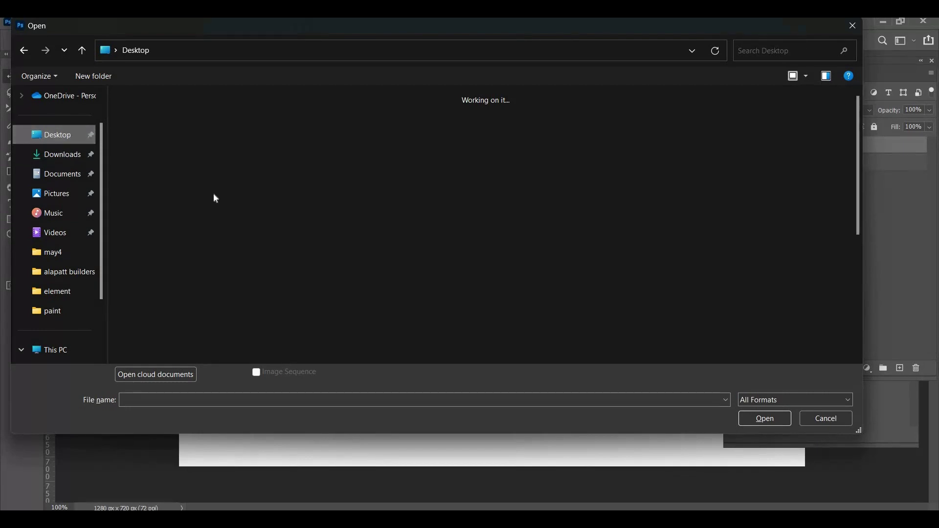
{"action": "double_click", "coordinate": [356, 125]}
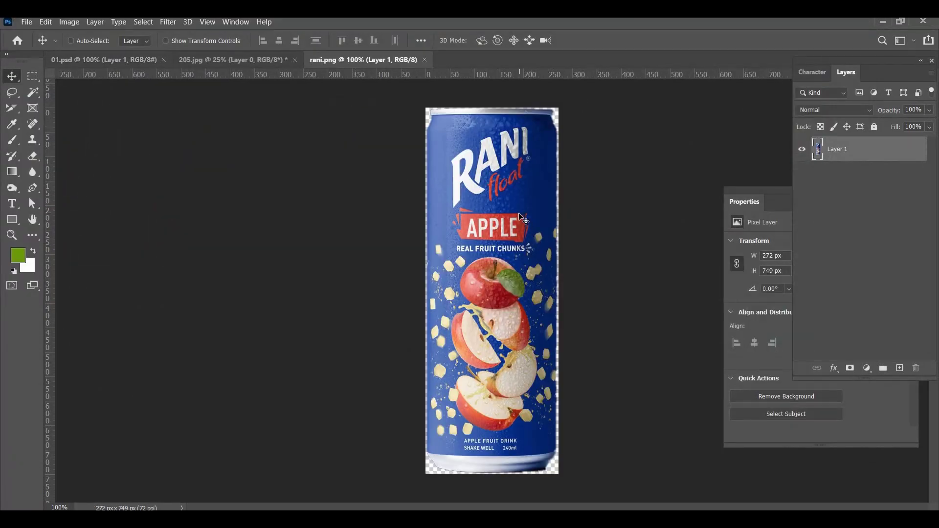
{"action": "left_click_drag", "start_coordinate": [479, 214], "coordinate": [519, 228]}
Step: Scale the can down to about 121 × 333 px, place it over the upper part of the splash, and save
{"action": "key", "text": "ctrl+t"}
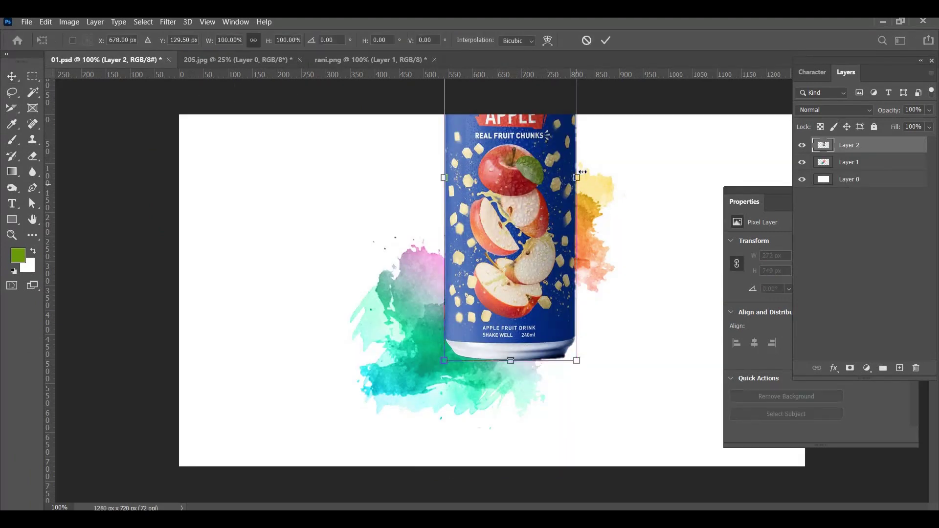
{"action": "left_click_drag", "start_coordinate": [580, 176], "coordinate": [487, 233]}
{"action": "key", "text": "Return"}
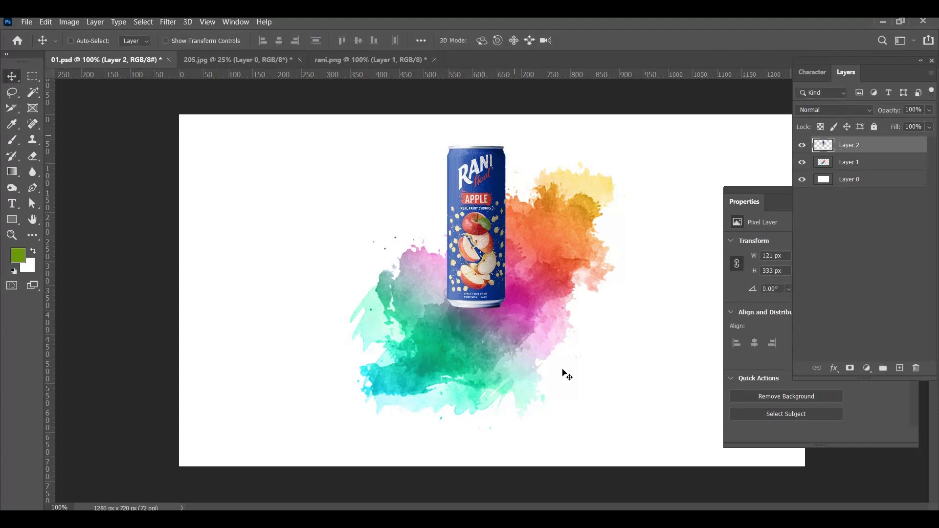
{"action": "key", "text": "ctrl+s"}
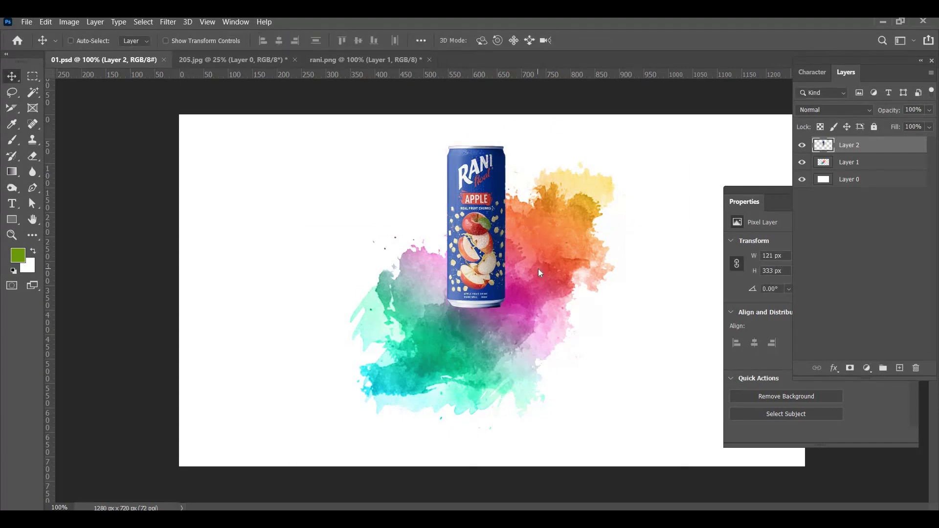
Step: Open the Tea_plantations_in_Munnar photo from the Desktop, unlock its background, and paste a copy into 01.psd directly above the paint splash layer
{"action": "right_click", "coordinate": [538, 272]}
{"action": "left_click", "coordinate": [573, 275]}
{"action": "key", "text": "ctrl+o"}
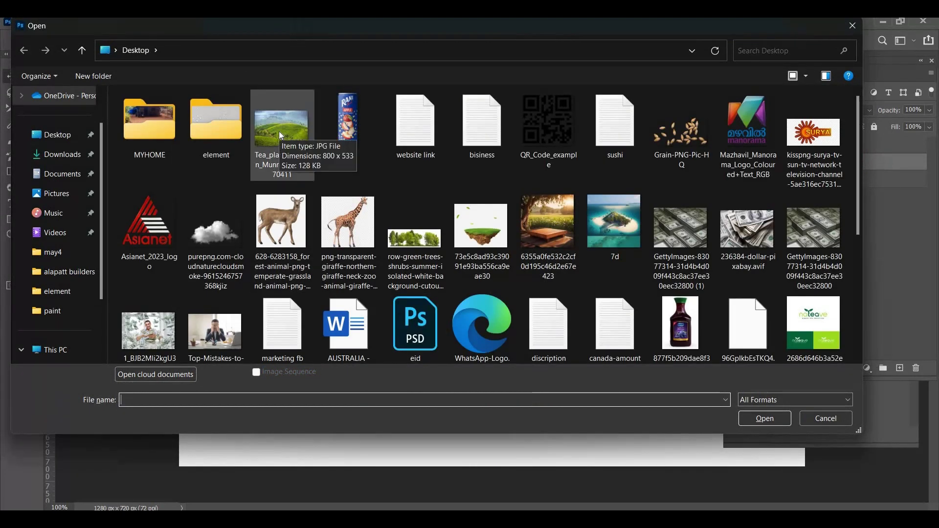
{"action": "double_click", "coordinate": [279, 131]}
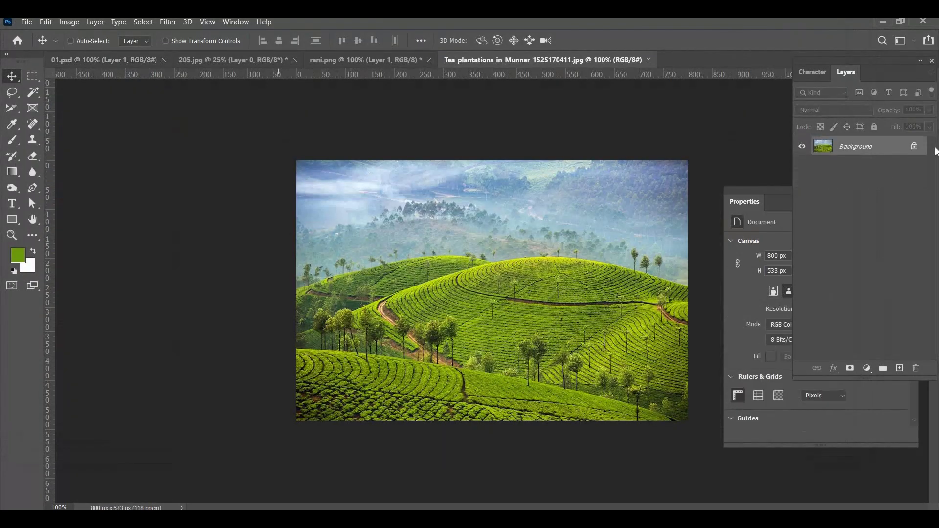
{"action": "left_click", "coordinate": [914, 147]}
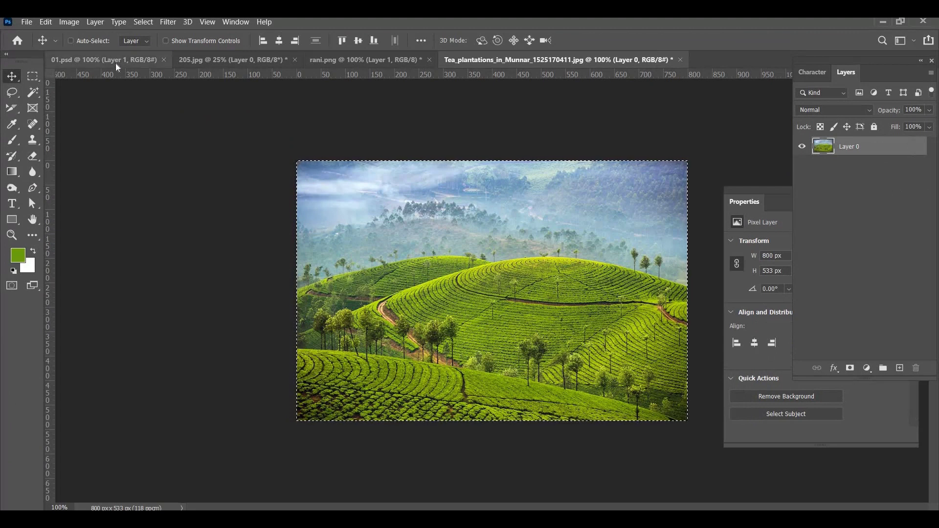
{"action": "left_click", "coordinate": [116, 60]}
{"action": "key", "text": "ctrl+v"}
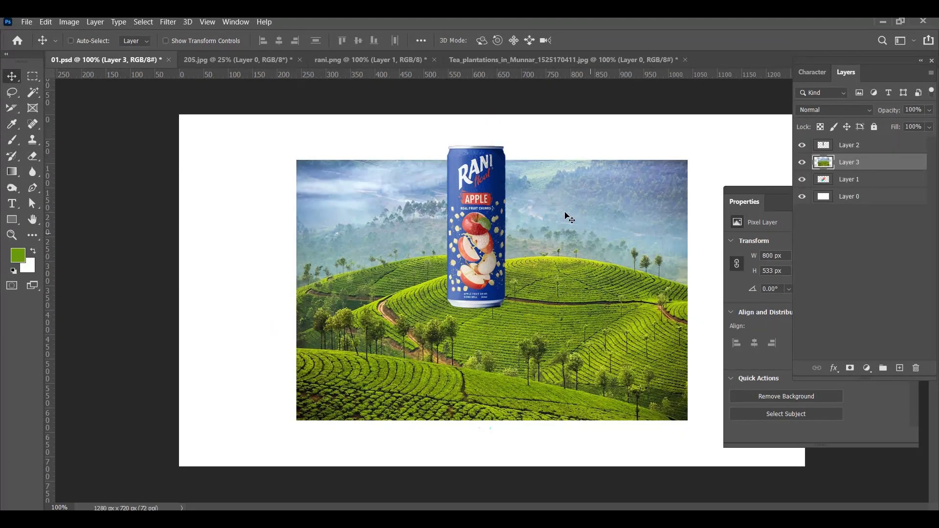
Step: Clip the tea plantation photo to the splash, scale it to about 514 × 343 px over the splash's upper right, and save
{"action": "key", "text": "ctrl+alt+g"}
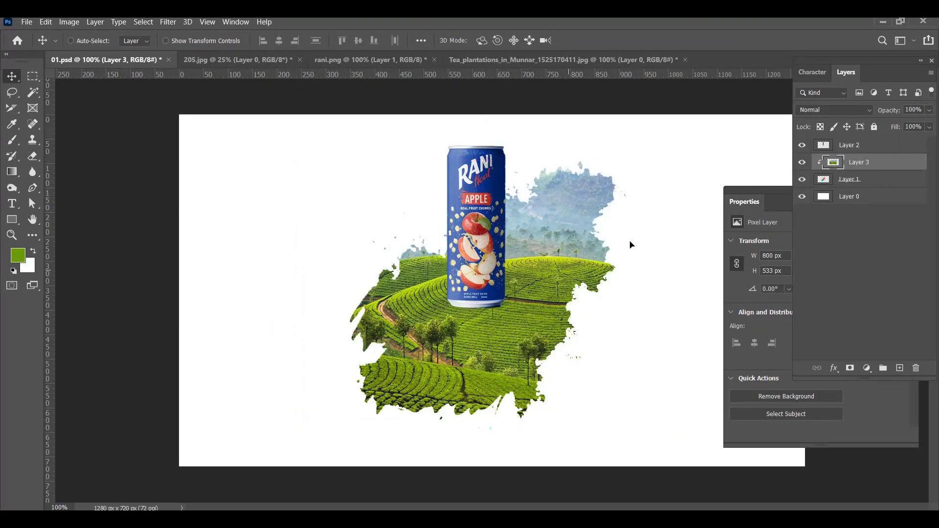
{"action": "mouse_move", "coordinate": [631, 245]}
{"action": "left_mouse_down"}
{"action": "mouse_move", "coordinate": [634, 263]}
{"action": "mouse_move", "coordinate": [614, 236]}
{"action": "mouse_move", "coordinate": [626, 215]}
{"action": "mouse_move", "coordinate": [574, 327]}
{"action": "mouse_move", "coordinate": [556, 347]}
{"action": "left_mouse_up"}
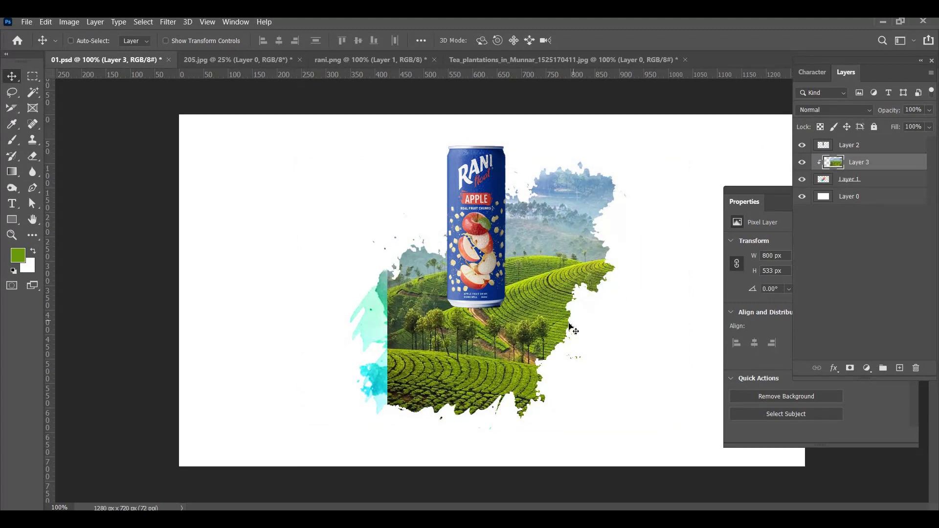
{"action": "key", "text": "ctrl+t"}
{"action": "left_click_drag", "start_coordinate": [590, 400], "coordinate": [591, 292]}
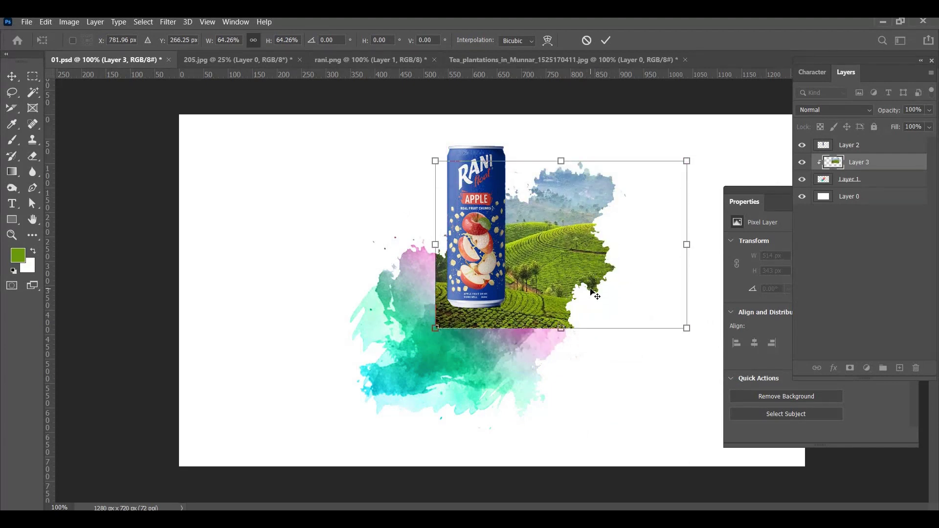
{"action": "key", "text": "Return"}
{"action": "key", "text": "ctrl+s"}
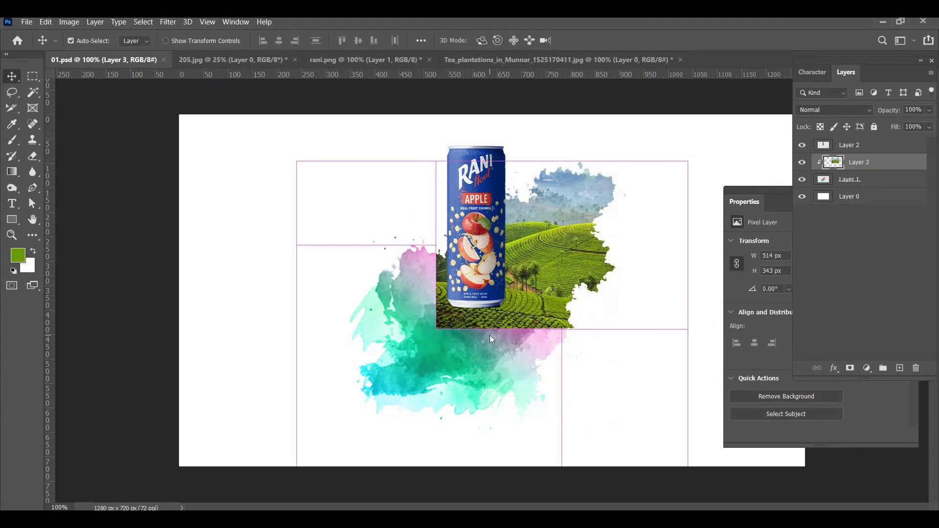
Step: Open the tree image pngegg (1) from the element folder and bring it into 01.psd as a new layer
{"action": "key", "text": "ctrl+o"}
{"action": "scroll", "coordinate": [453, 260], "scroll_direction": "down", "scroll_amount": 1}
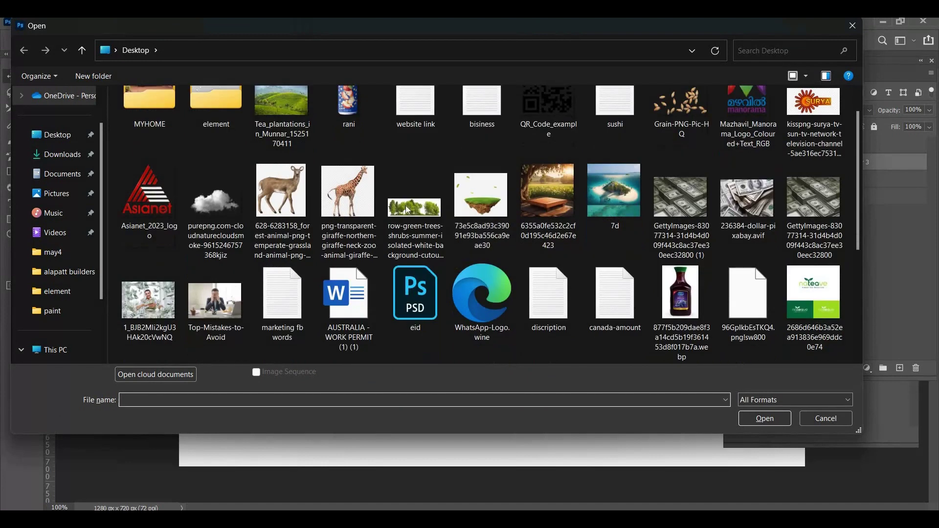
{"action": "double_click", "coordinate": [217, 127]}
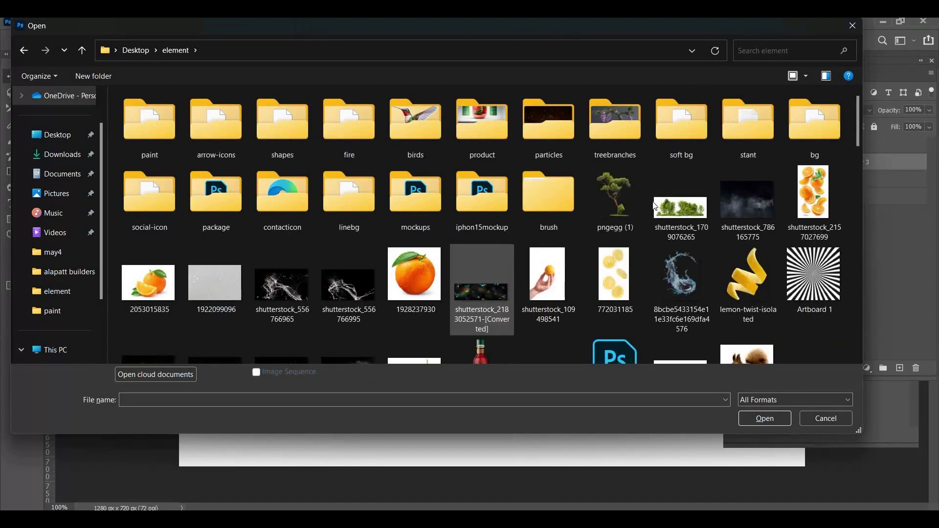
{"action": "left_click", "coordinate": [612, 181]}
{"action": "double_click", "coordinate": [611, 181]}
{"action": "left_click_drag", "start_coordinate": [542, 246], "coordinate": [492, 265]}
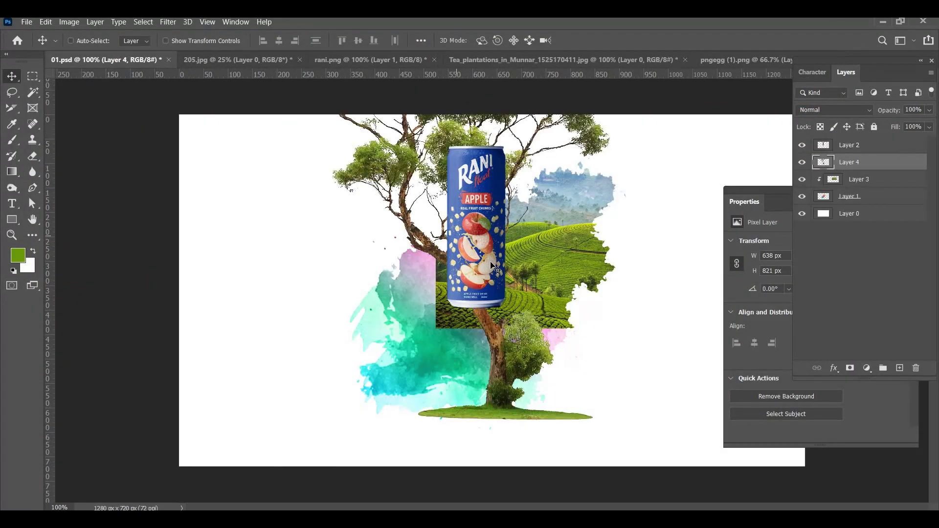
Step: Scale the tree down to about 326 × 420 px and place it left of the can, stacked behind it
{"action": "key", "text": "ctrl+minus"}
{"action": "key", "text": "ctrl+t"}
{"action": "left_click_drag", "start_coordinate": [571, 109], "coordinate": [489, 214]}
{"action": "key", "text": "Return"}
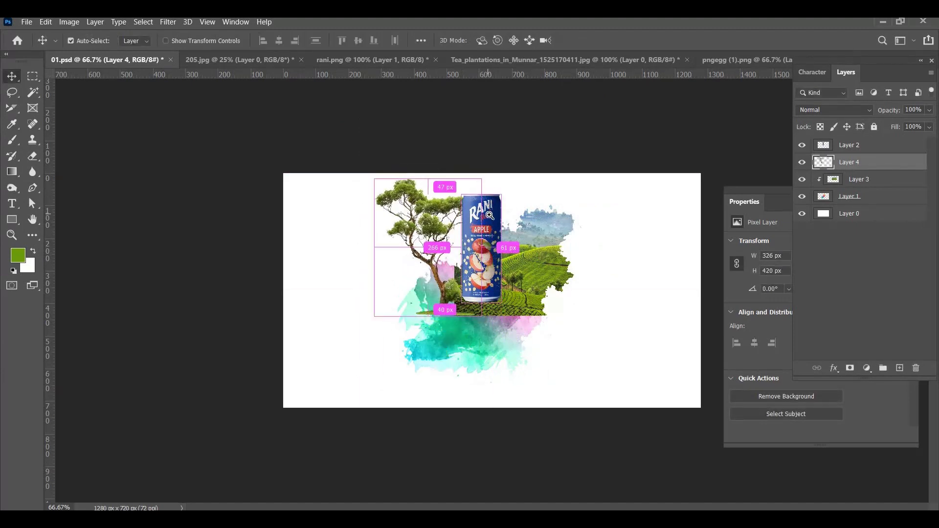
{"action": "key", "text": "ctrl+plus"}
{"action": "key", "text": "ctrl+bracketright"}
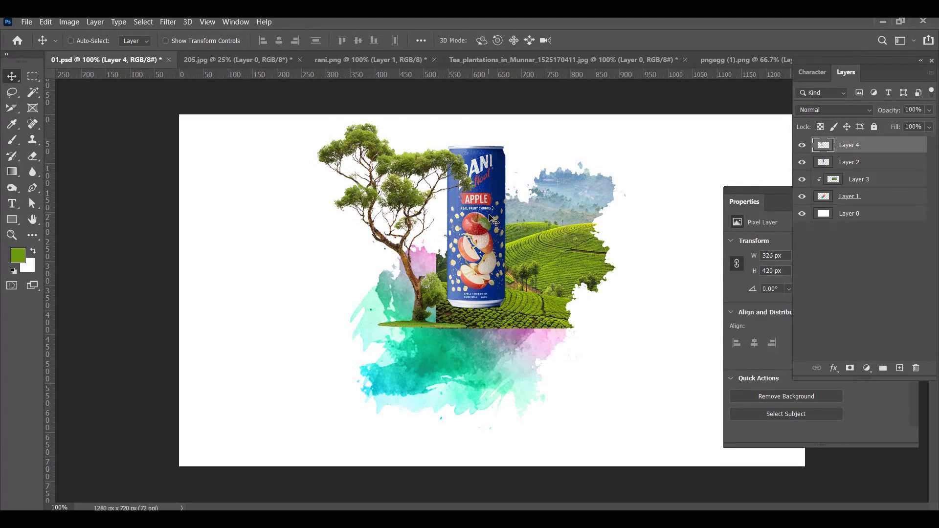
{"action": "key", "text": "ctrl+bracketleft"}
Step: Move the can down and left beside the tree trunk, save, and shift the can and tree together slightly to the right
{"action": "left_click_drag", "start_coordinate": [509, 209], "coordinate": [495, 230]}
{"action": "key", "text": "ctrl+s"}
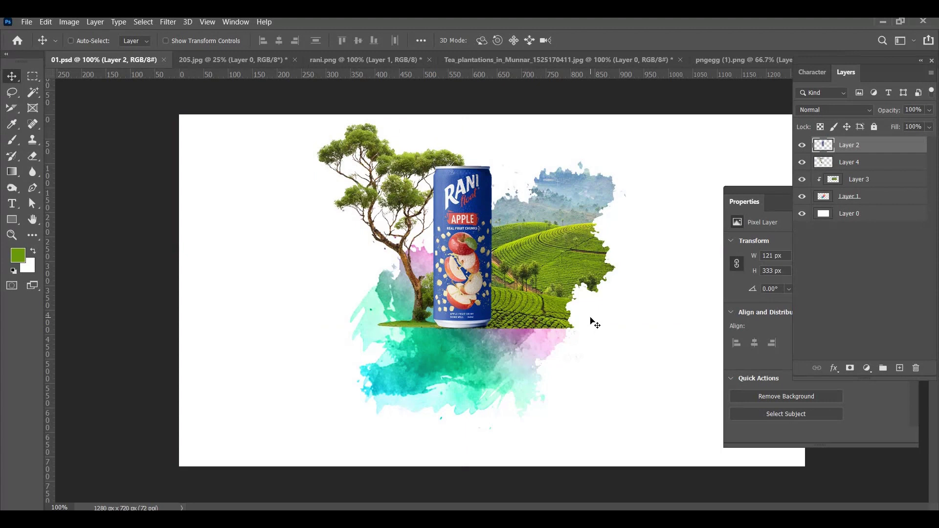
{"action": "left_click", "coordinate": [416, 209], "text": "ctrl+shift"}
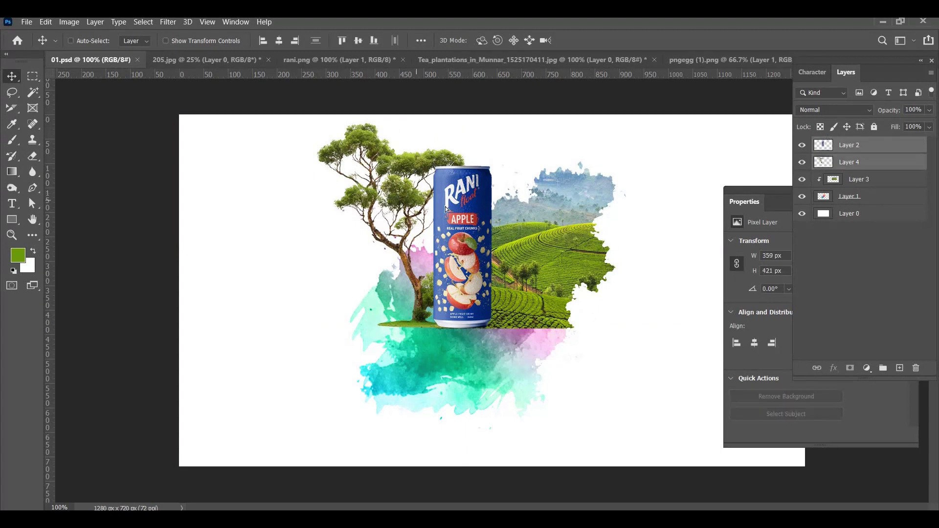
{"action": "left_click_drag", "start_coordinate": [416, 209], "coordinate": [438, 210]}
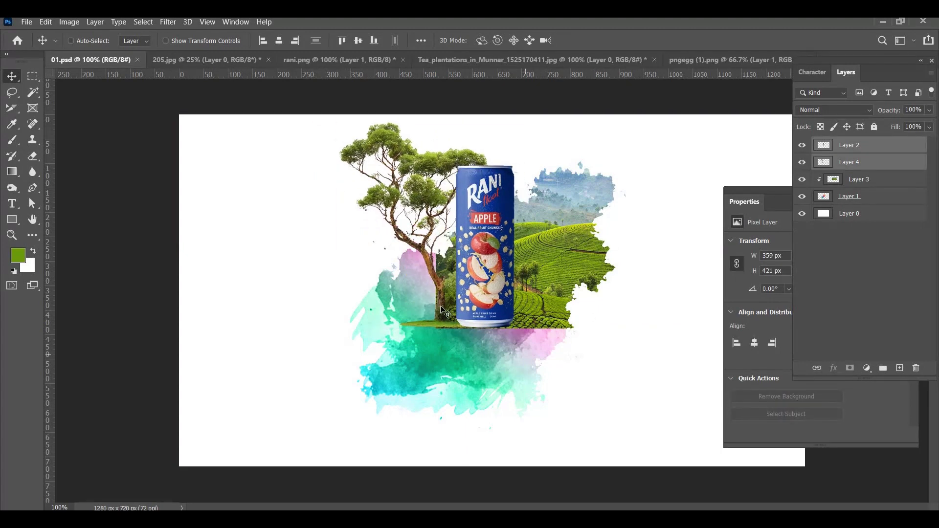
Step: Open the plantations-of-india photo from the element folder and paste a copy into 01.psd directly above the paint splash layer
{"action": "key", "text": "ctrl+o"}
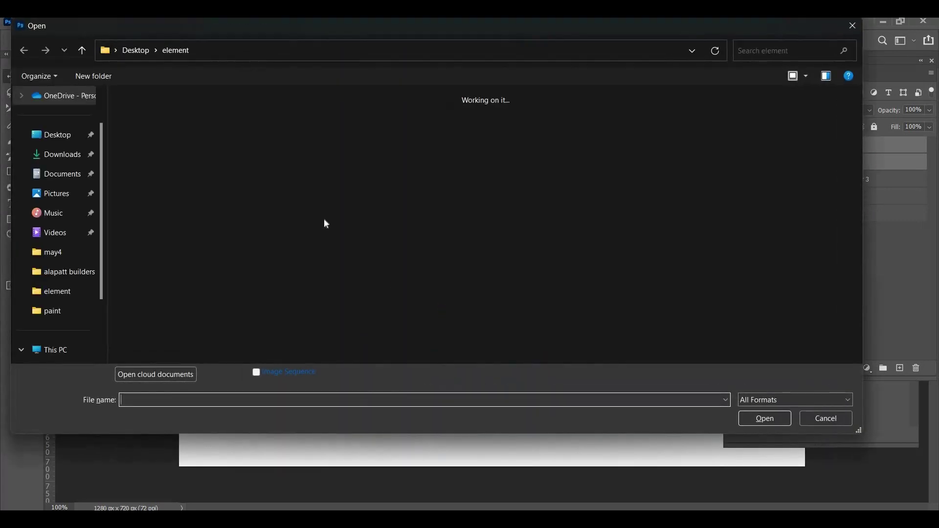
{"action": "scroll", "coordinate": [704, 240], "scroll_direction": "down", "scroll_amount": 2}
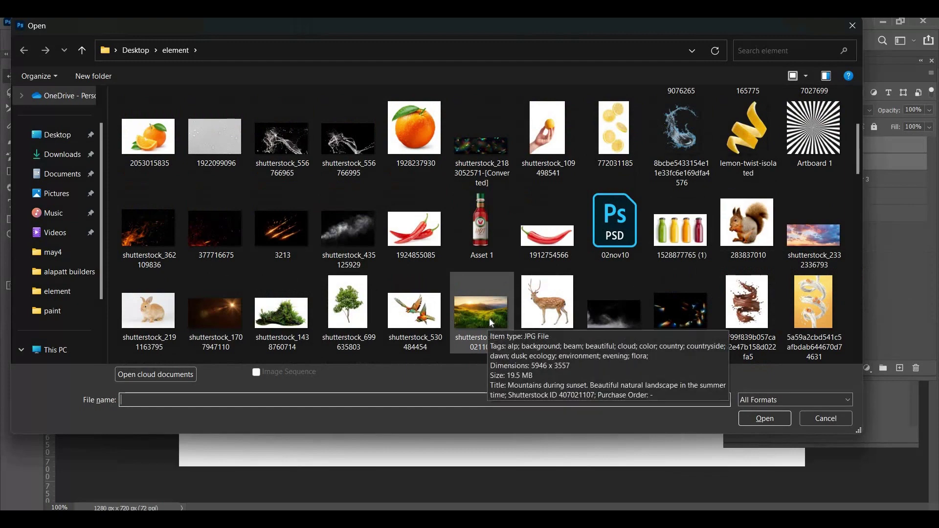
{"action": "scroll", "coordinate": [489, 316], "scroll_direction": "down", "scroll_amount": 4}
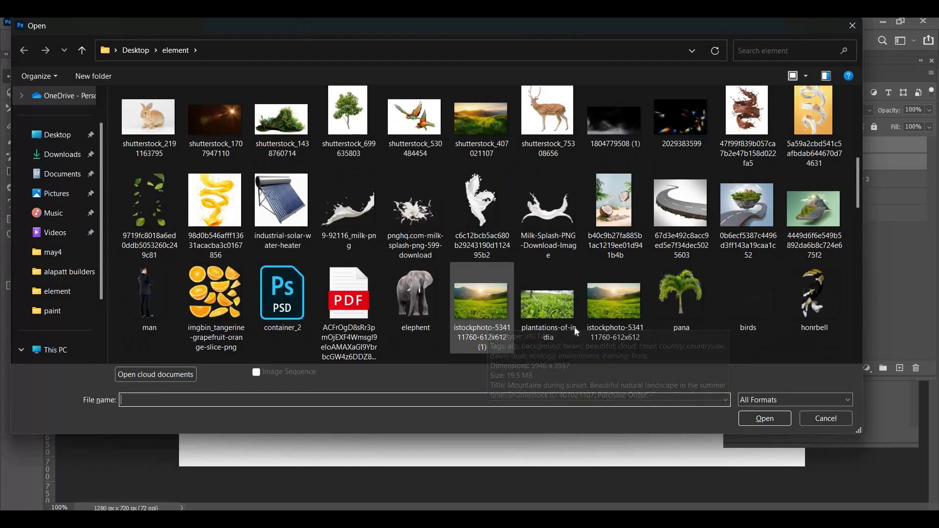
{"action": "double_click", "coordinate": [559, 306]}
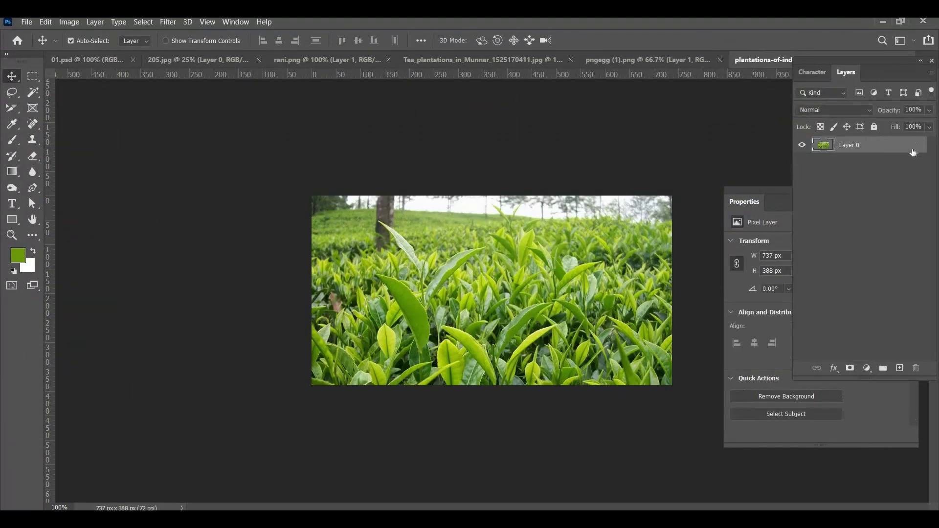
{"action": "left_click", "coordinate": [78, 60]}
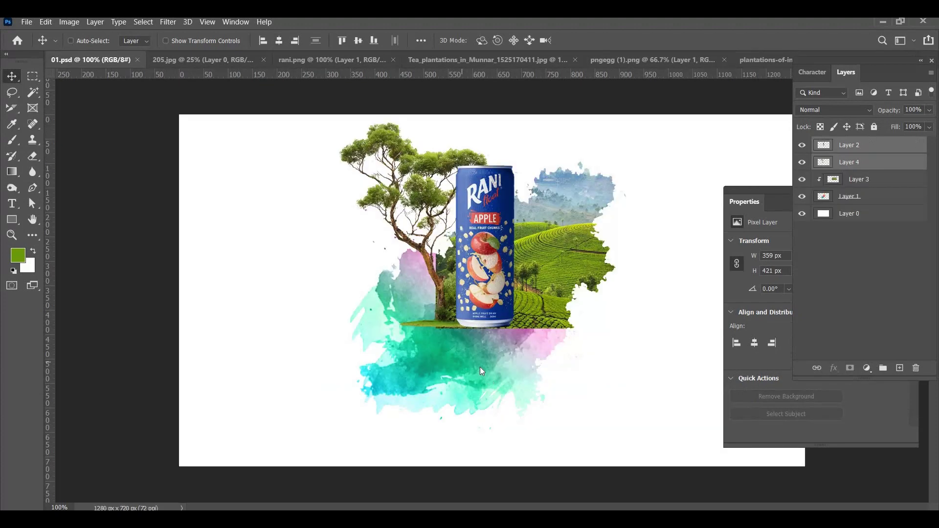
{"action": "left_click", "coordinate": [501, 383], "text": "ctrl"}
{"action": "key", "text": "ctrl+v"}
Step: Scale the tea leaf photo to about 503 × 265 px, position it over the splash's lower part below the can, and save
{"action": "left_click_drag", "start_coordinate": [482, 410], "coordinate": [495, 430]}
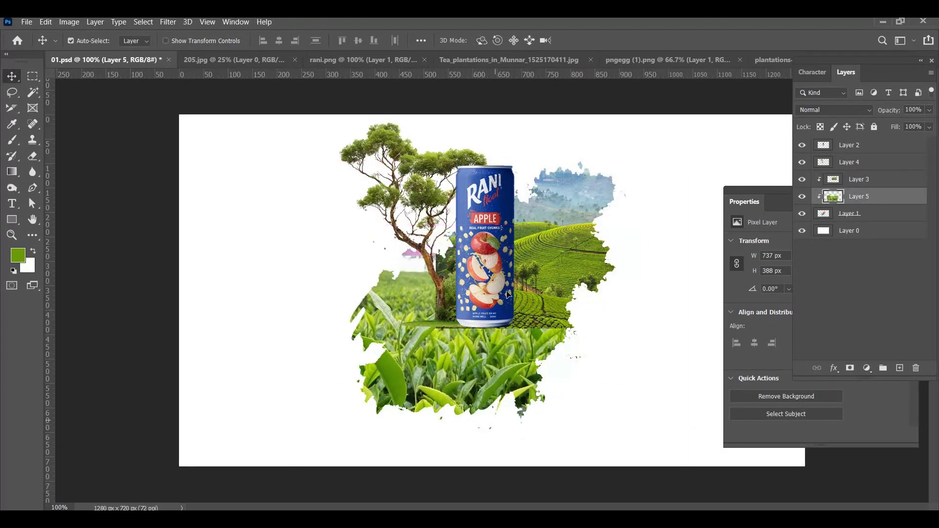
{"action": "key", "text": "ctrl+t"}
{"action": "left_click_drag", "start_coordinate": [647, 253], "coordinate": [533, 314]}
{"action": "left_click_drag", "start_coordinate": [501, 368], "coordinate": [538, 353]}
{"action": "key", "text": "Return"}
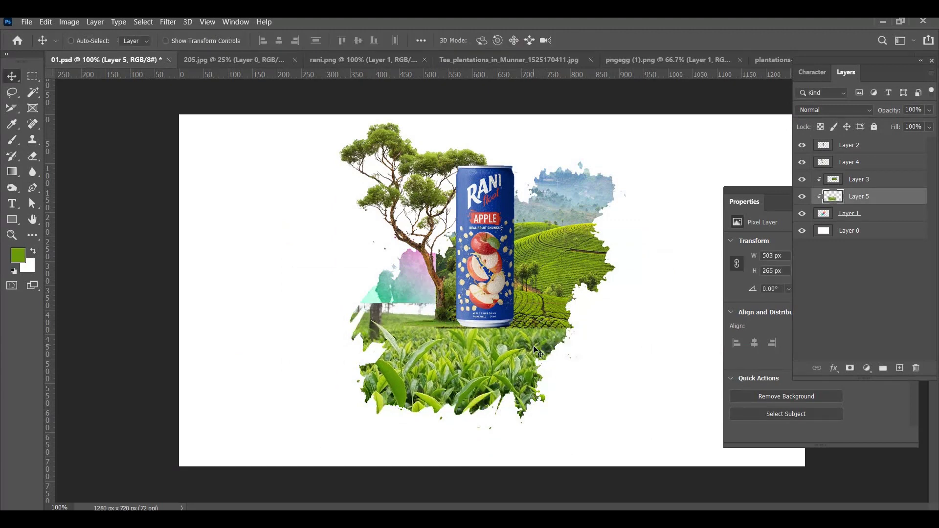
{"action": "key", "text": "ctrl+s"}
Step: Open the two-bird photo shutterstock_530484454 from the element folder and unlock its background layer
{"action": "key", "text": "ctrl+o"}
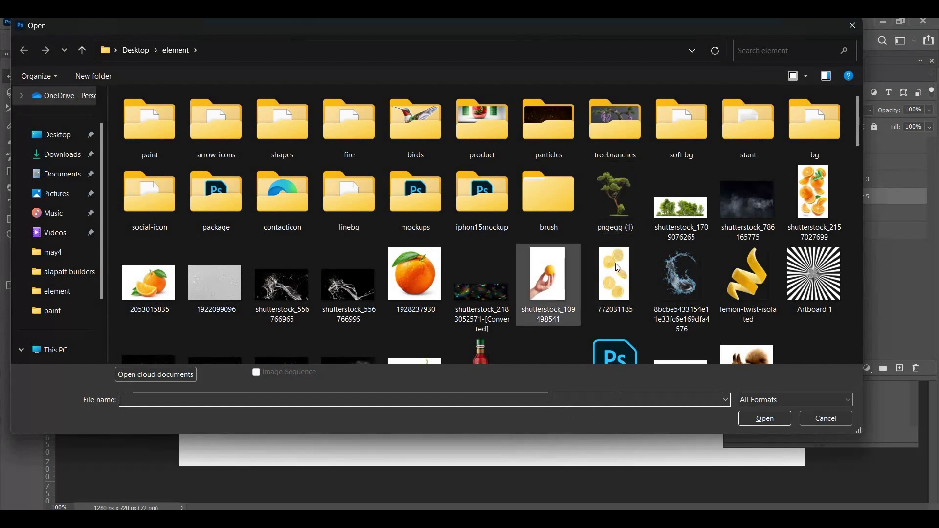
{"action": "scroll", "coordinate": [711, 269], "scroll_direction": "down", "scroll_amount": 5}
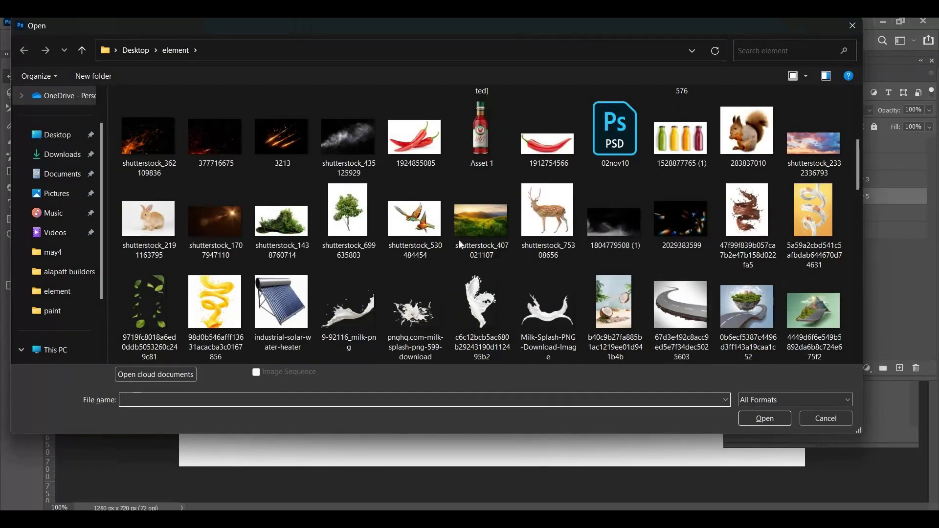
{"action": "double_click", "coordinate": [426, 224]}
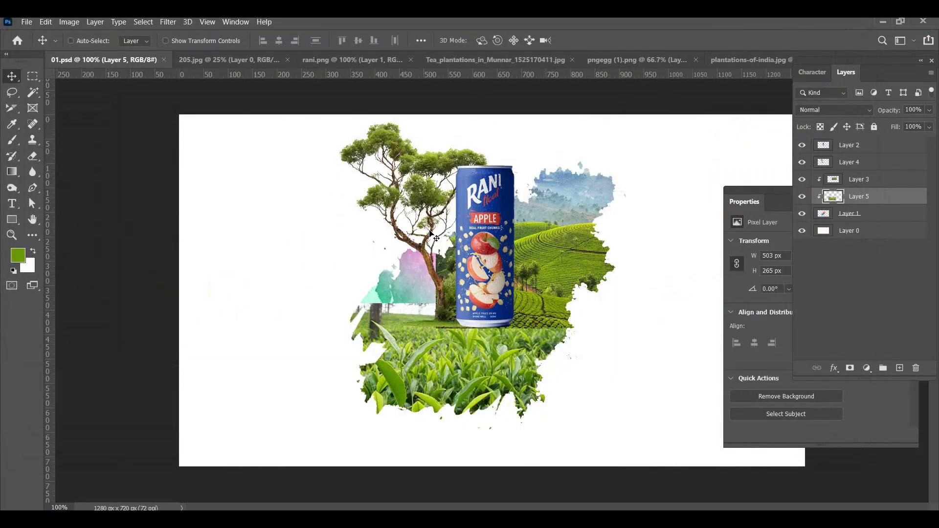
{"action": "left_click_drag", "start_coordinate": [495, 253], "coordinate": [571, 269]}
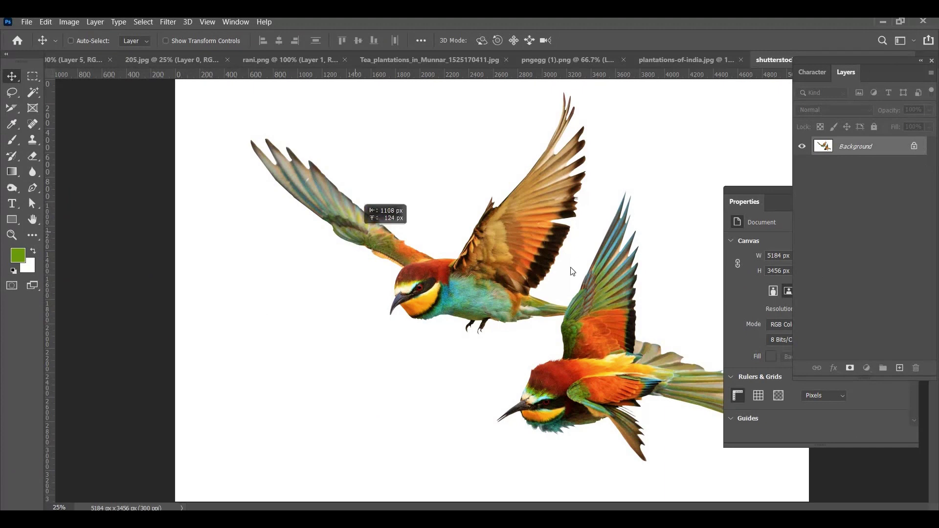
{"action": "left_click", "coordinate": [593, 243]}
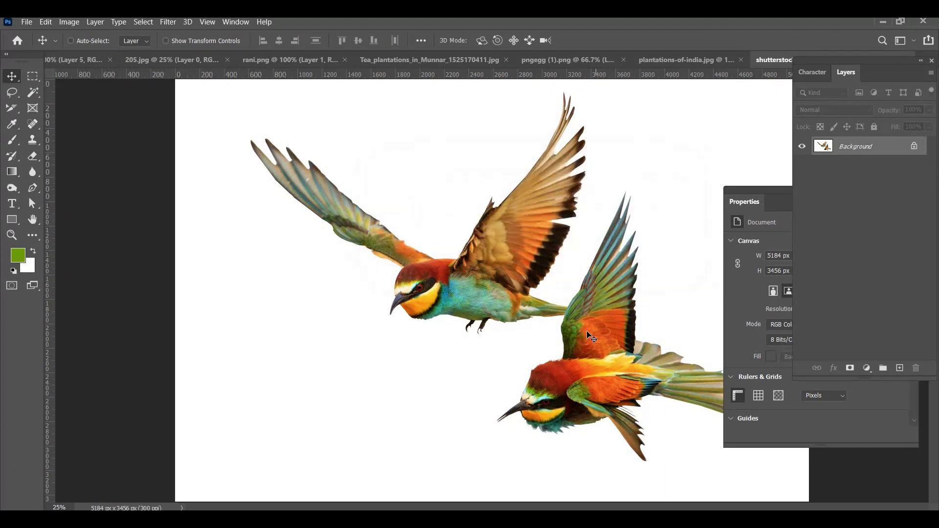
{"action": "left_click", "coordinate": [914, 153]}
{"action": "left_click_drag", "start_coordinate": [571, 266], "coordinate": [122, 65]}
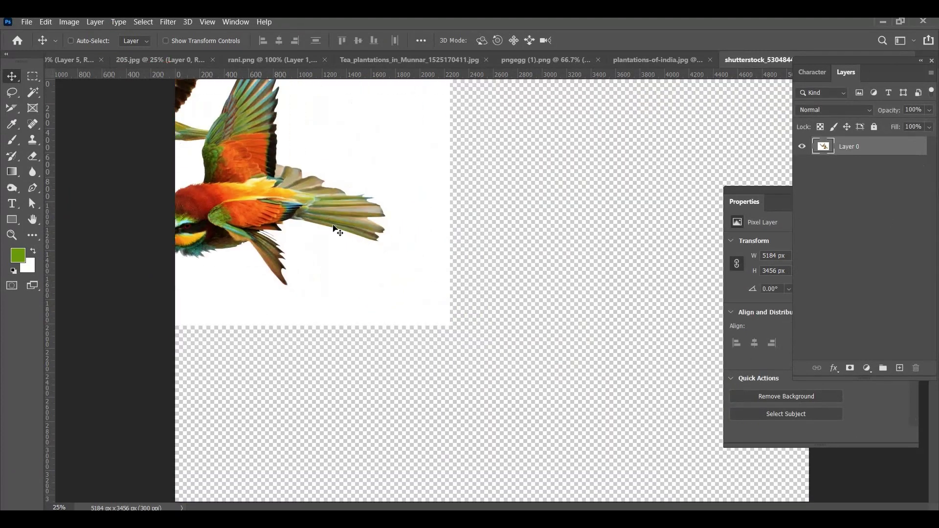
{"action": "left_click_drag", "start_coordinate": [337, 231], "coordinate": [282, 91]}
Step: Close 205.jpg, the Tea_plantations_in_Munnar photo and pngegg (1).png without saving their changes
{"action": "key", "text": "ctrl+w"}
{"action": "left_click", "coordinate": [489, 215]}
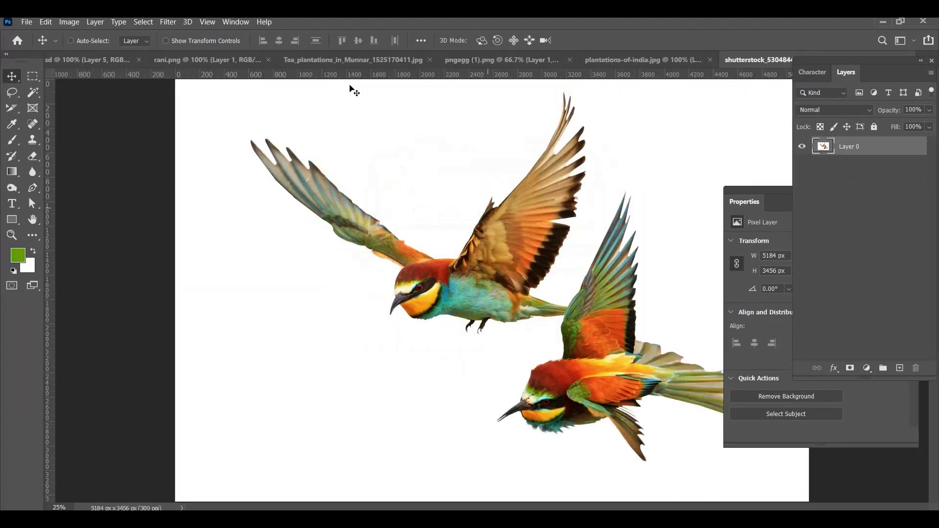
{"action": "left_click", "coordinate": [342, 59]}
{"action": "key", "text": "ctrl+w"}
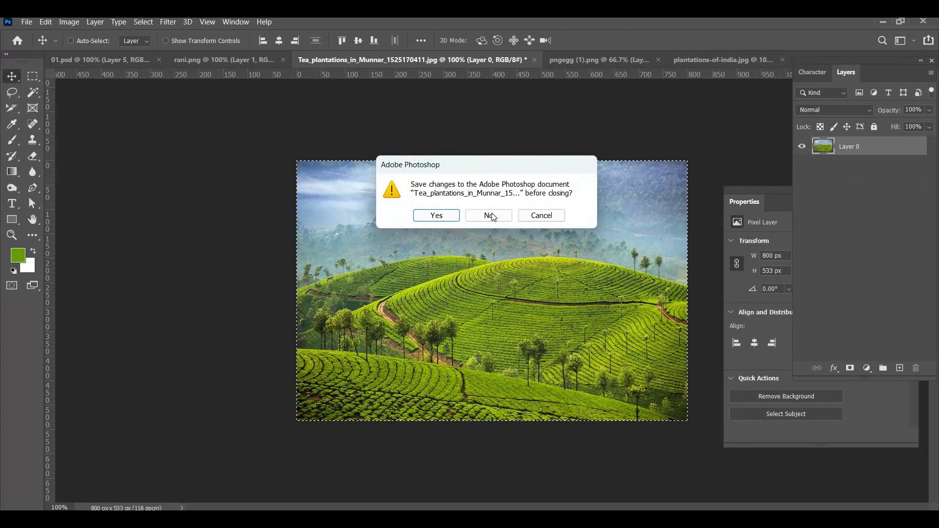
{"action": "left_click", "coordinate": [486, 214]}
{"action": "left_click", "coordinate": [350, 61]}
{"action": "key", "text": "ctrl+w"}
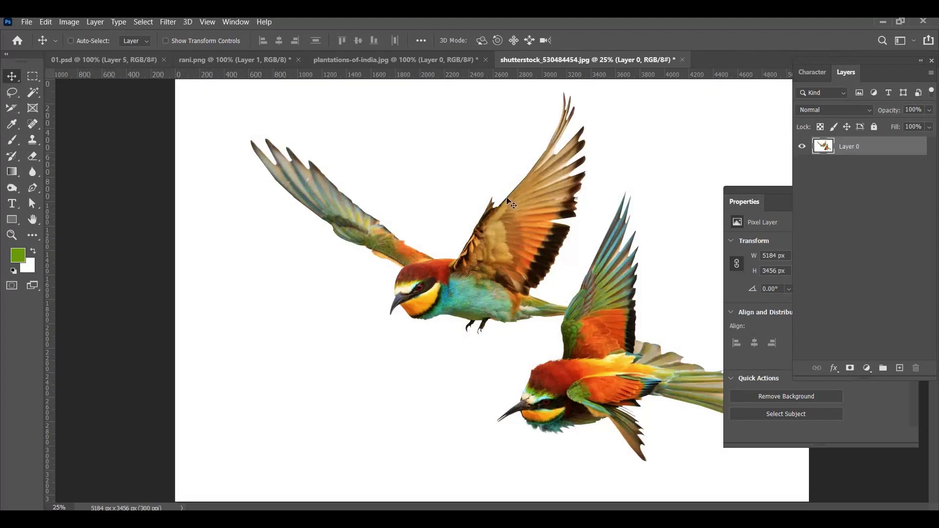
Step: Copy the bird photo into 01.psd and bring its layer to the top of the stack
{"action": "left_click_drag", "start_coordinate": [102, 90], "coordinate": [504, 262]}
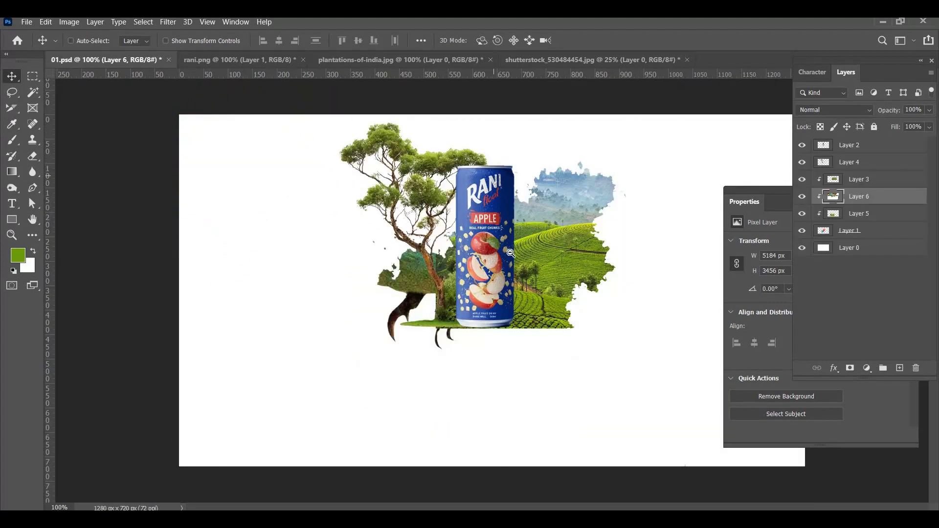
{"action": "left_click_drag", "start_coordinate": [490, 294], "coordinate": [552, 228]}
{"action": "key", "text": "ctrl+shift+]"}
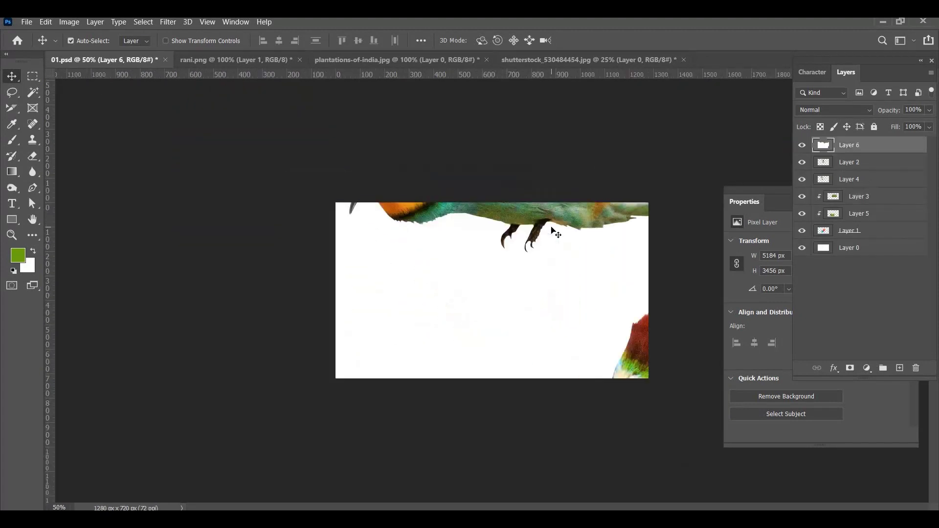
Step: Scale the bird photo down to about 718 × 478 px and position it over the artwork
{"action": "key", "text": "ctrl+t"}
{"action": "key", "text": "ctrl+minus"}
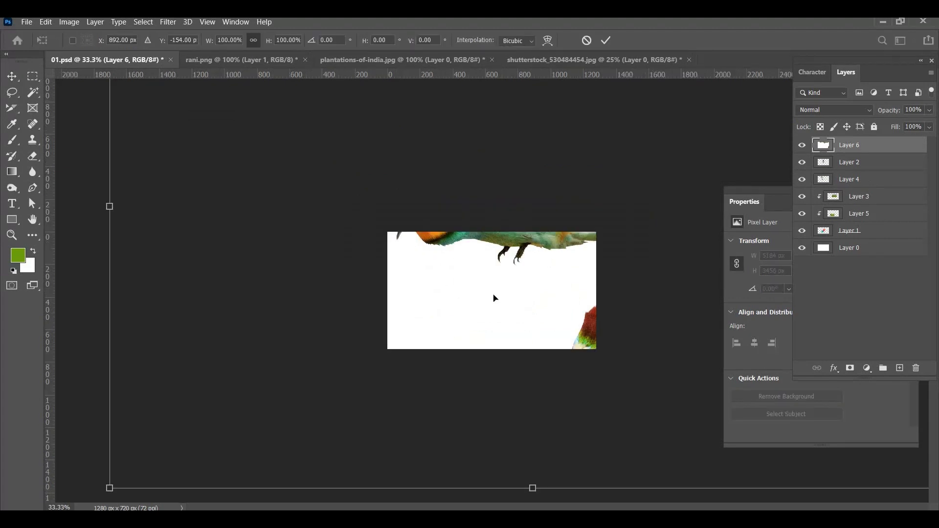
{"action": "left_click_drag", "start_coordinate": [527, 488], "coordinate": [636, 187]}
{"action": "left_click_drag", "start_coordinate": [661, 146], "coordinate": [628, 278]}
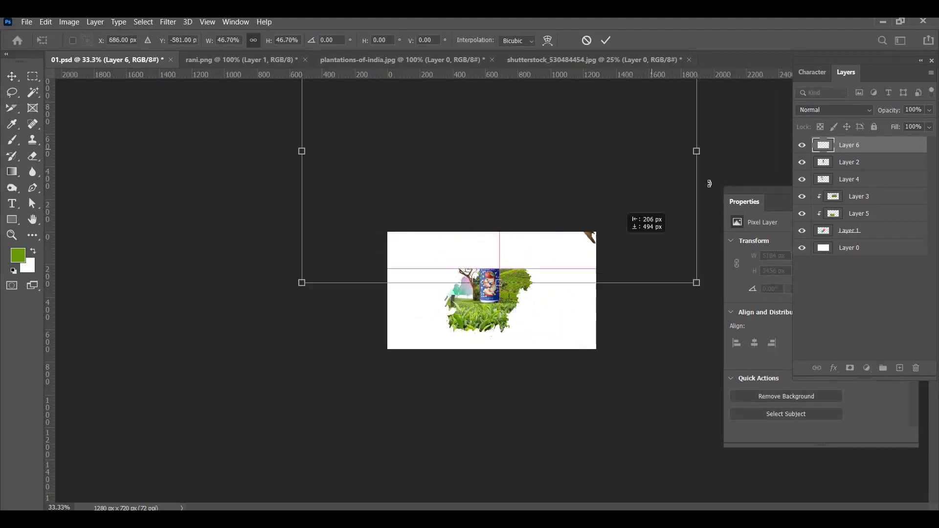
{"action": "left_click_drag", "start_coordinate": [693, 189], "coordinate": [500, 237]}
{"action": "left_click_drag", "start_coordinate": [424, 202], "coordinate": [533, 249]}
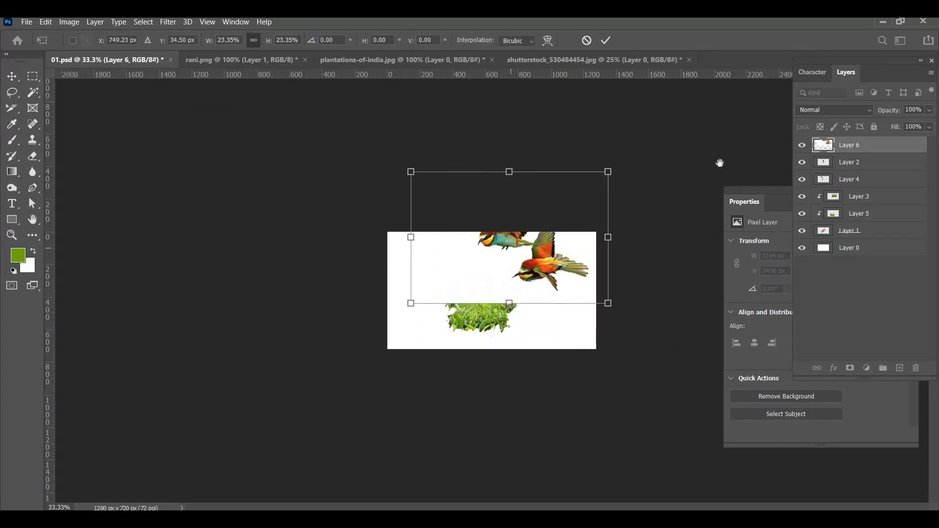
{"action": "key", "text": "ctrl+plus"}
{"action": "left_click_drag", "start_coordinate": [666, 113], "coordinate": [515, 276]}
{"action": "key", "text": "Return"}
Step: Delete the white background around the two birds with the Magic Wand and clear the selection
{"action": "key", "text": "w"}
{"action": "left_click", "coordinate": [471, 304]}
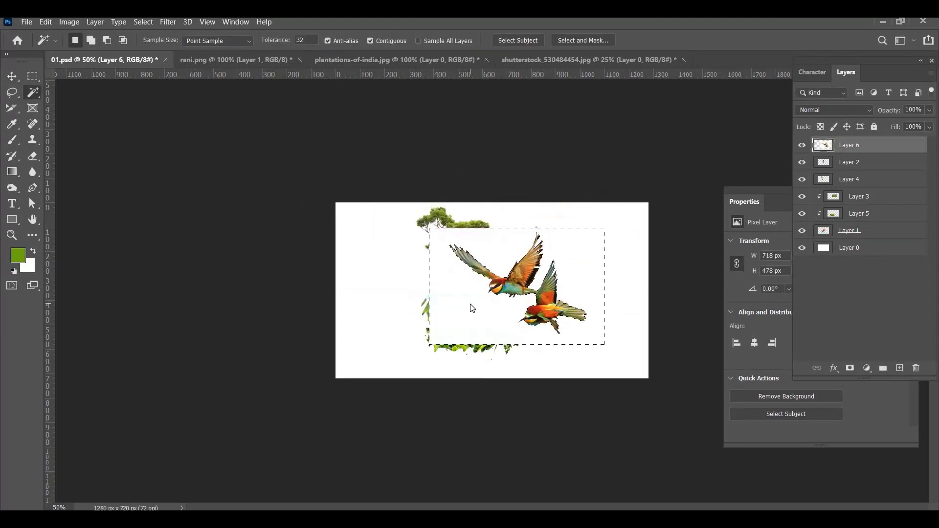
{"action": "key", "text": "Delete"}
{"action": "key", "text": "ctrl+d"}
{"action": "key", "text": "v"}
Step: Scale the two birds down to about 211 × 158 px and place them just above the can
{"action": "left_click_drag", "start_coordinate": [498, 284], "coordinate": [529, 220]}
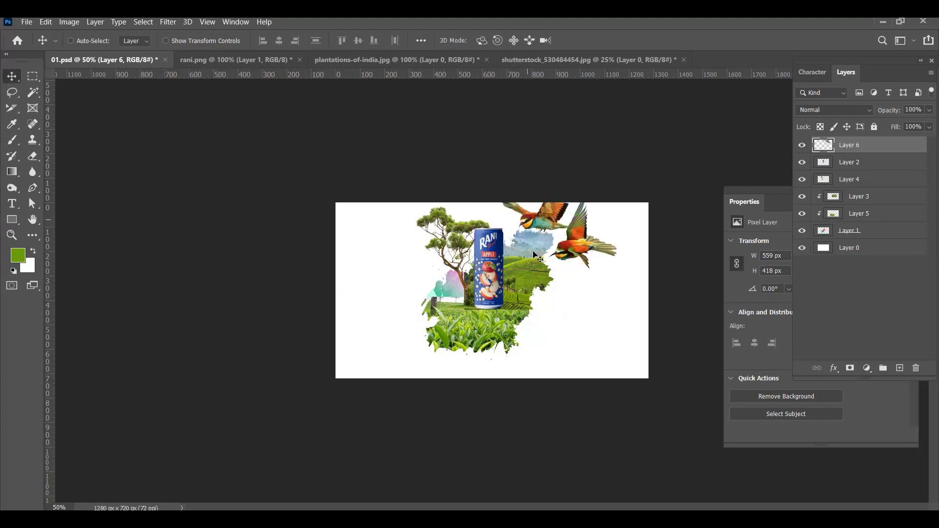
{"action": "key", "text": "ctrl+plus"}
{"action": "key", "text": "ctrl+t"}
{"action": "left_click_drag", "start_coordinate": [625, 198], "coordinate": [547, 198]}
{"action": "key", "text": "Return"}
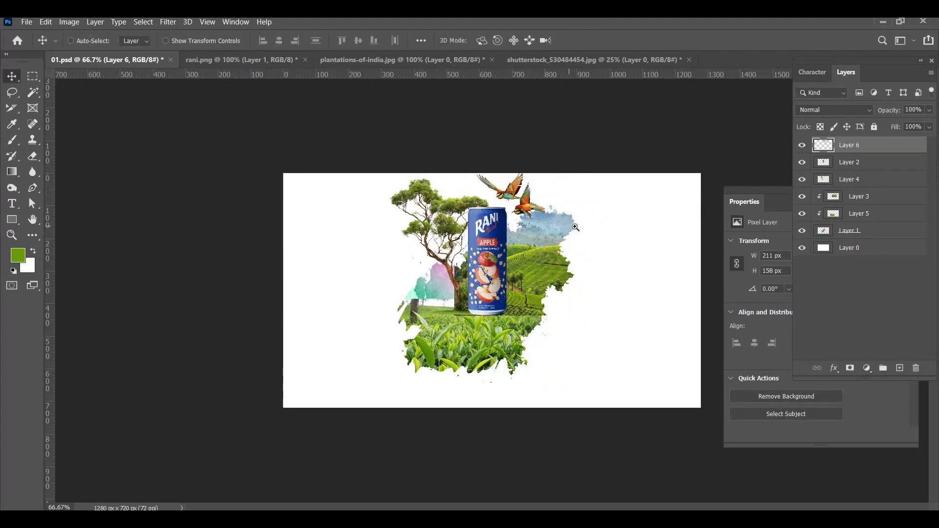
Step: Select the birds, the hill plantation photo and the tree, and shift them together slightly to the right
{"action": "left_click", "coordinate": [575, 227], "text": "ctrl"}
{"action": "left_click", "coordinate": [566, 214], "text": "ctrl+shift"}
{"action": "left_click", "coordinate": [426, 192], "text": "ctrl+shift"}
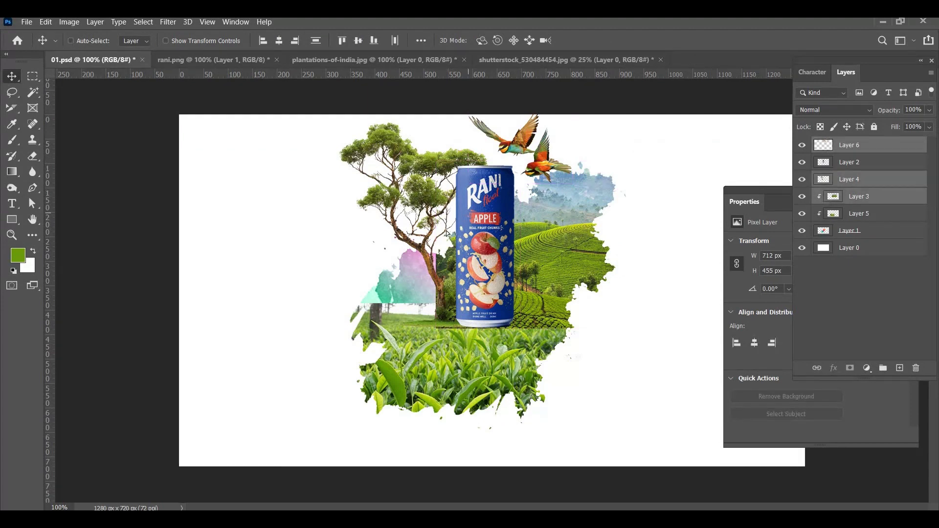
{"action": "left_click_drag", "start_coordinate": [446, 233], "coordinate": [473, 213]}
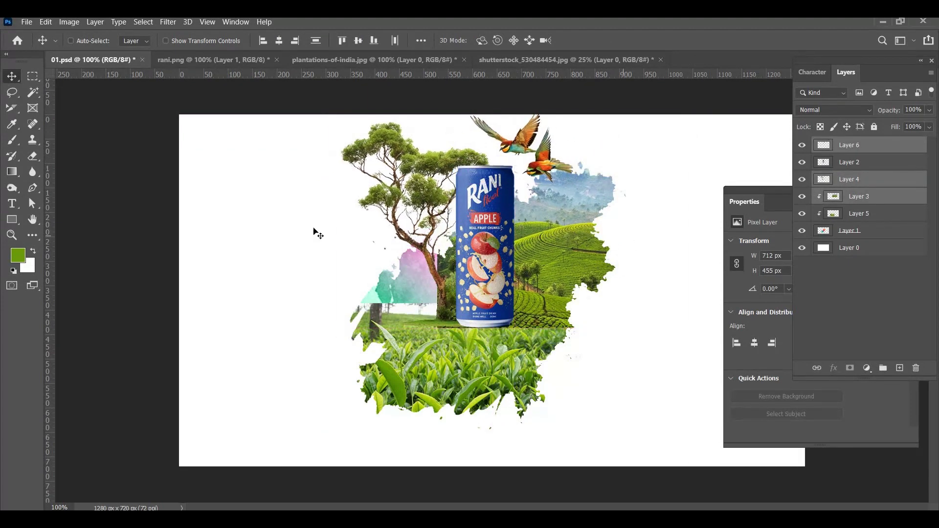
{"action": "left_click_drag", "start_coordinate": [260, 211], "coordinate": [659, 344]}
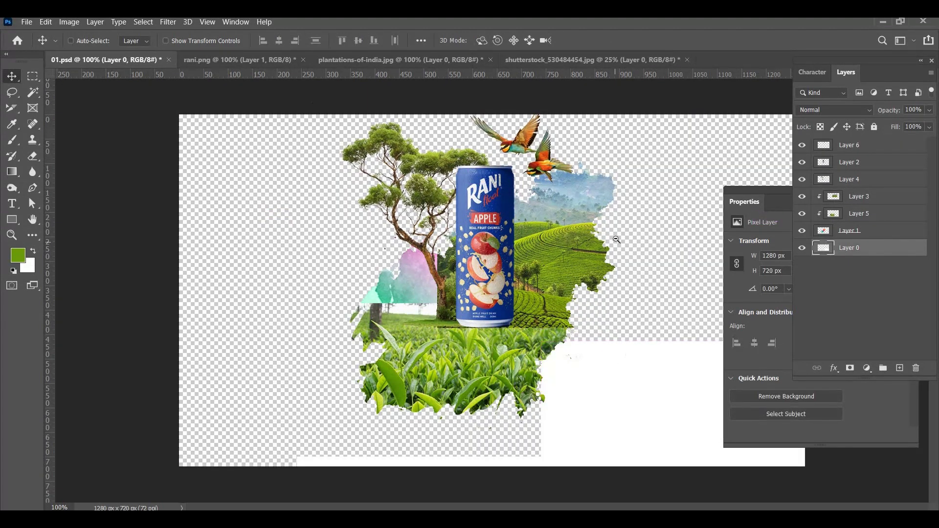
{"action": "key", "text": "ctrl+minus"}
{"action": "key", "text": "ctrl+z"}
Step: Move all layers together slightly down and to the right, and shift the white background layer back up
{"action": "key", "text": "ctrl+alt+a"}
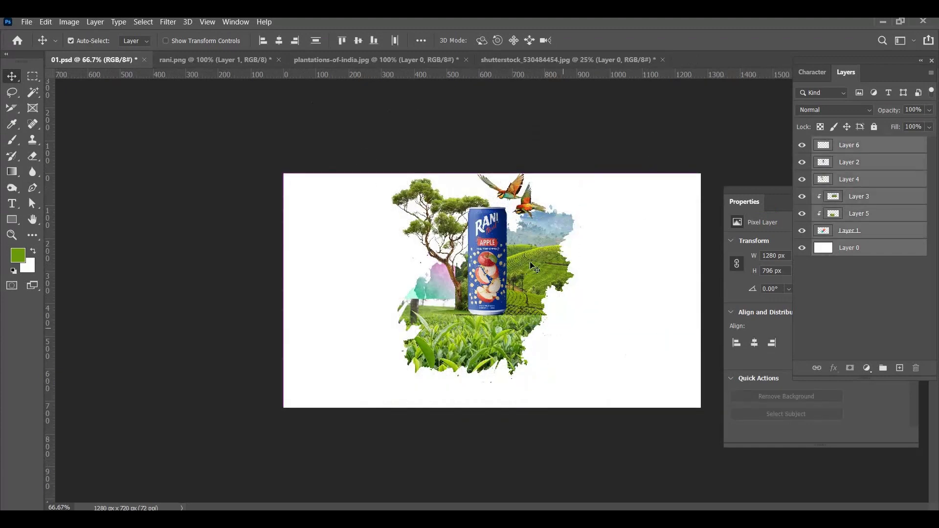
{"action": "left_click_drag", "start_coordinate": [531, 249], "coordinate": [545, 267]}
{"action": "right_click", "coordinate": [627, 250]}
{"action": "left_click", "coordinate": [650, 255]}
{"action": "left_click_drag", "start_coordinate": [641, 253], "coordinate": [638, 223]}
Step: Sample white from the background, fill Layer 0 with it to cover the transparent edges, and save
{"action": "key", "text": "i"}
{"action": "left_click", "coordinate": [641, 311]}
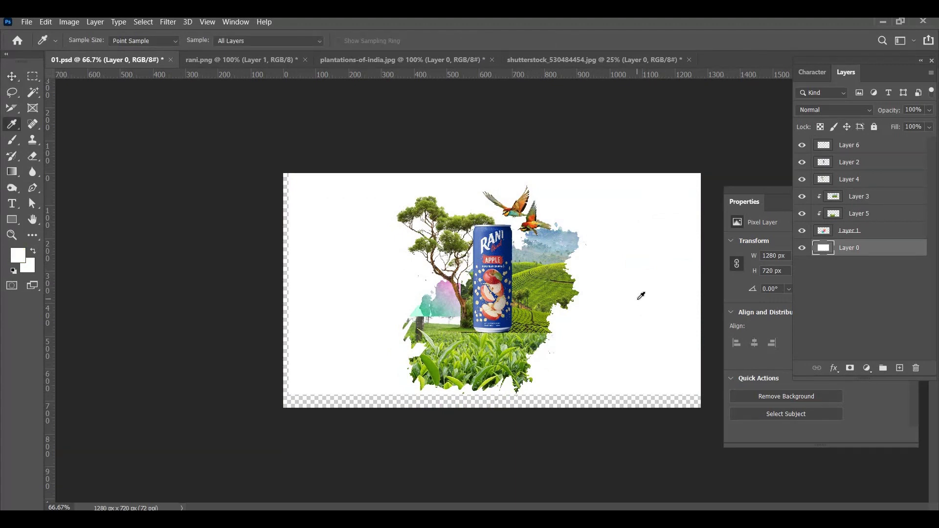
{"action": "key", "text": "alt+BackSpace"}
{"action": "key", "text": "v"}
{"action": "key", "text": "ctrl+s"}
{"action": "left_click", "coordinate": [523, 264], "text": "ctrl"}
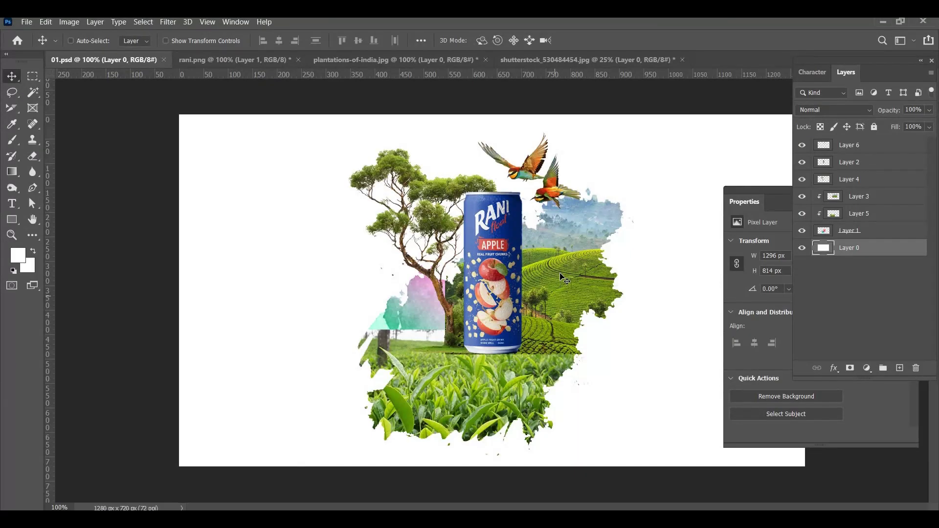
Step: Open parrot.png from the element folder and place a copy of the parrot in 01.psd over the can area
{"action": "key", "text": "ctrl+o"}
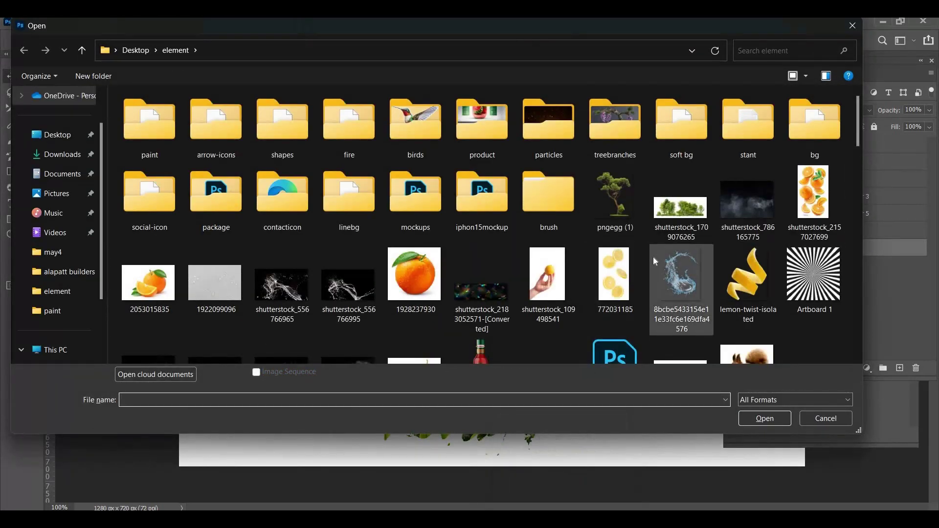
{"action": "scroll", "coordinate": [651, 251], "scroll_direction": "down", "scroll_amount": 3}
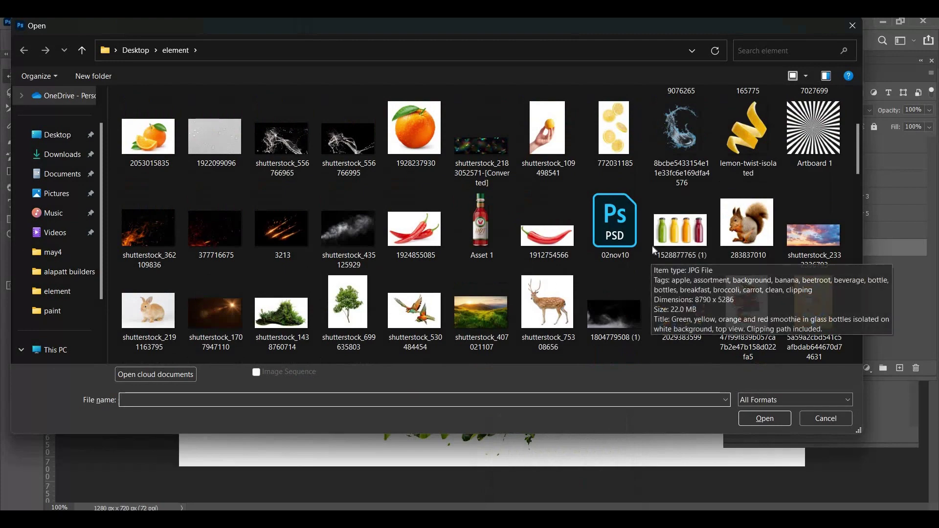
{"action": "scroll", "coordinate": [648, 252], "scroll_direction": "down", "scroll_amount": 4}
{"action": "scroll", "coordinate": [651, 251], "scroll_direction": "down", "scroll_amount": 4}
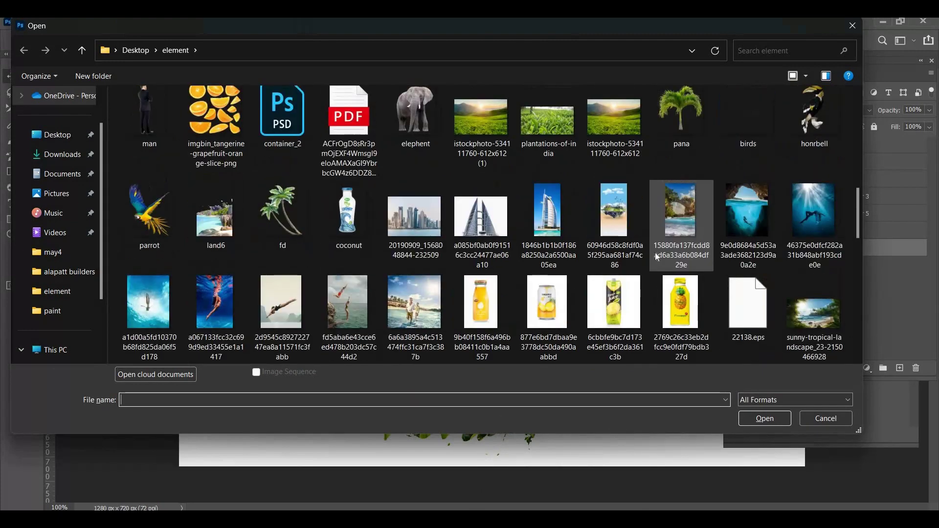
{"action": "double_click", "coordinate": [171, 229]}
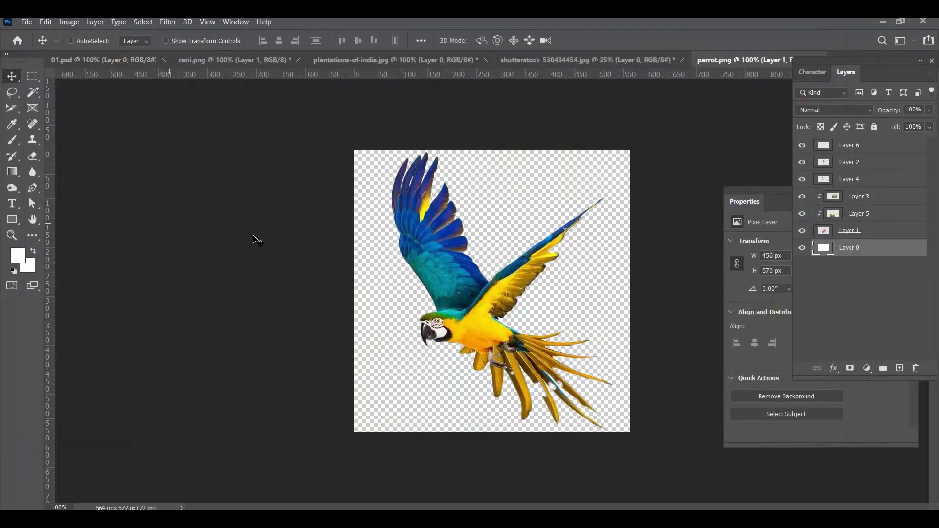
{"action": "left_click_drag", "start_coordinate": [499, 308], "coordinate": [631, 169]}
Step: Delete the two-bird layer and bring the parrot layer to the top of the stack
{"action": "right_click", "coordinate": [535, 159]}
{"action": "left_click", "coordinate": [556, 163]}
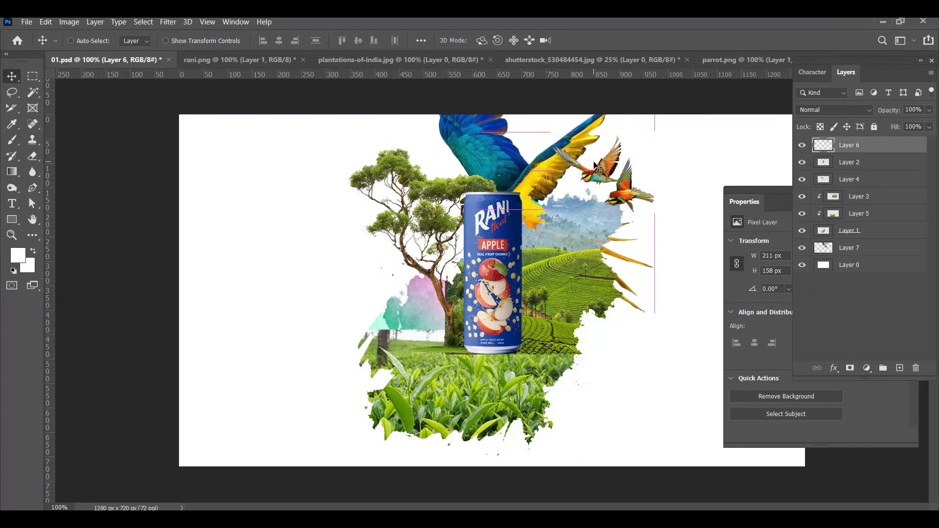
{"action": "key", "text": "Delete"}
{"action": "right_click", "coordinate": [555, 159]}
{"action": "left_click", "coordinate": [579, 165]}
{"action": "key", "text": "ctrl+shift+bracketright"}
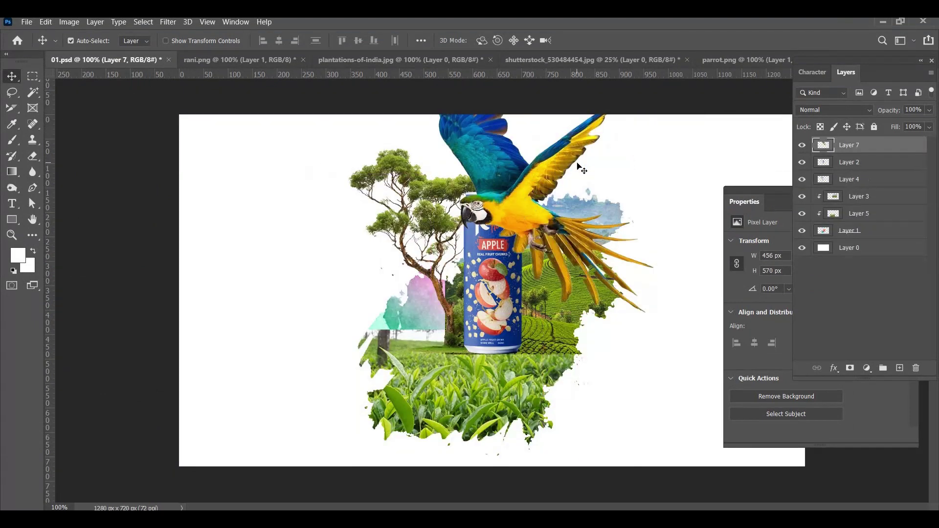
Step: Scale the parrot to about 119 × 148 px just above the can, save, and move the can slightly to the right
{"action": "key", "text": "ctrl+t"}
{"action": "left_click_drag", "start_coordinate": [654, 174], "coordinate": [508, 147]}
{"action": "left_click_drag", "start_coordinate": [503, 154], "coordinate": [536, 150]}
{"action": "key", "text": "Return"}
{"action": "key", "text": "ctrl+s"}
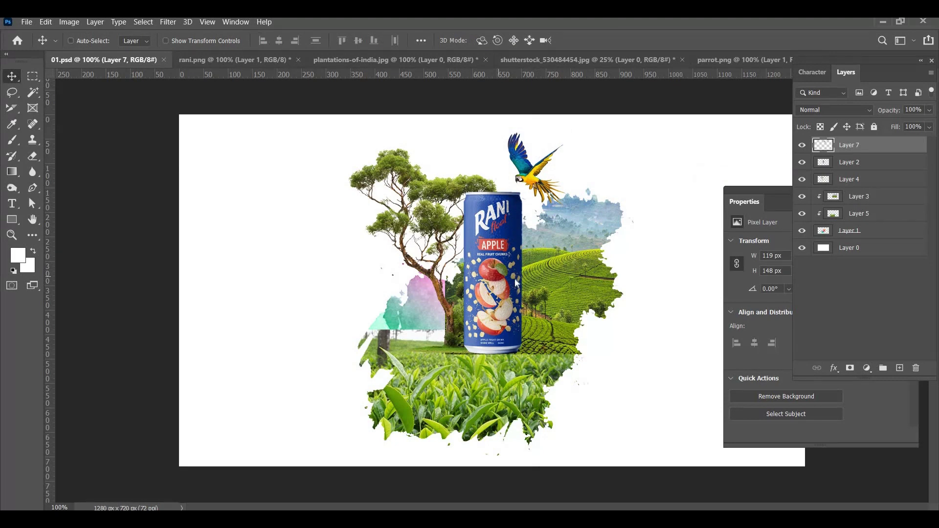
{"action": "left_click_drag", "start_coordinate": [518, 278], "coordinate": [550, 281]}
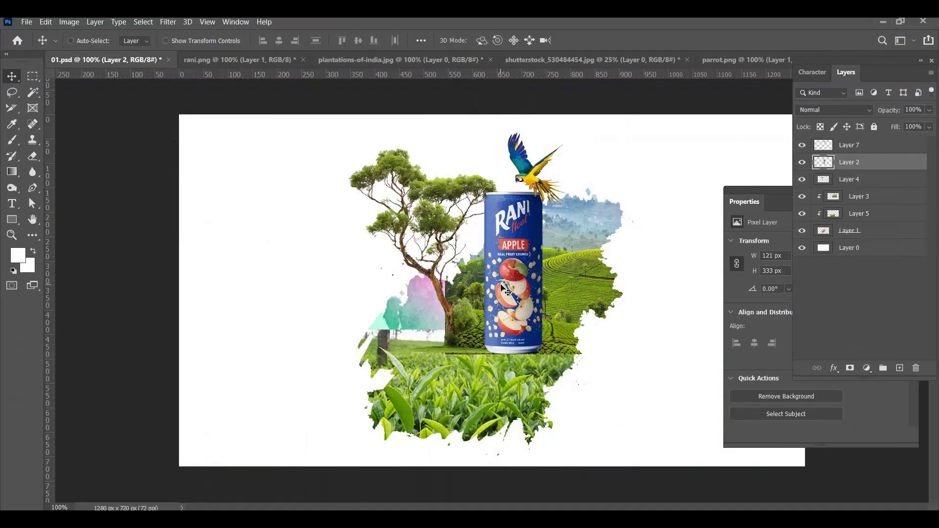
Step: Open pngwing.com (7) from the element folder and place the palm leaves in 01.psd over the can area
{"action": "key", "text": "ctrl+o"}
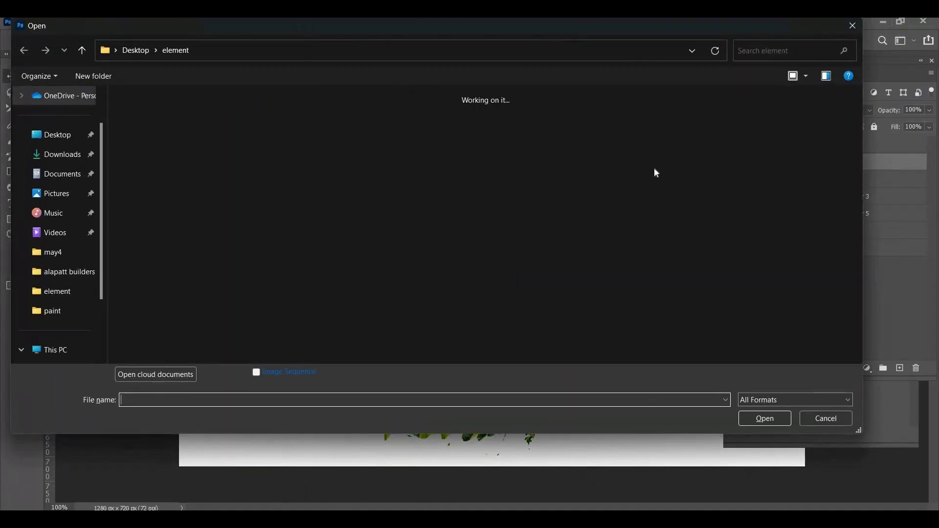
{"action": "scroll", "coordinate": [609, 239], "scroll_direction": "down", "scroll_amount": 5}
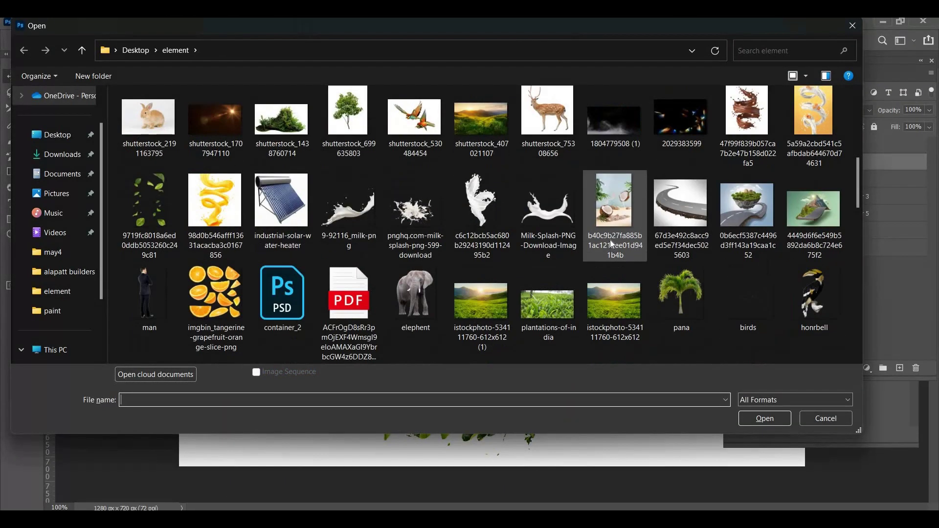
{"action": "scroll", "coordinate": [611, 239], "scroll_direction": "down", "scroll_amount": 3}
{"action": "scroll", "coordinate": [612, 236], "scroll_direction": "down", "scroll_amount": 5}
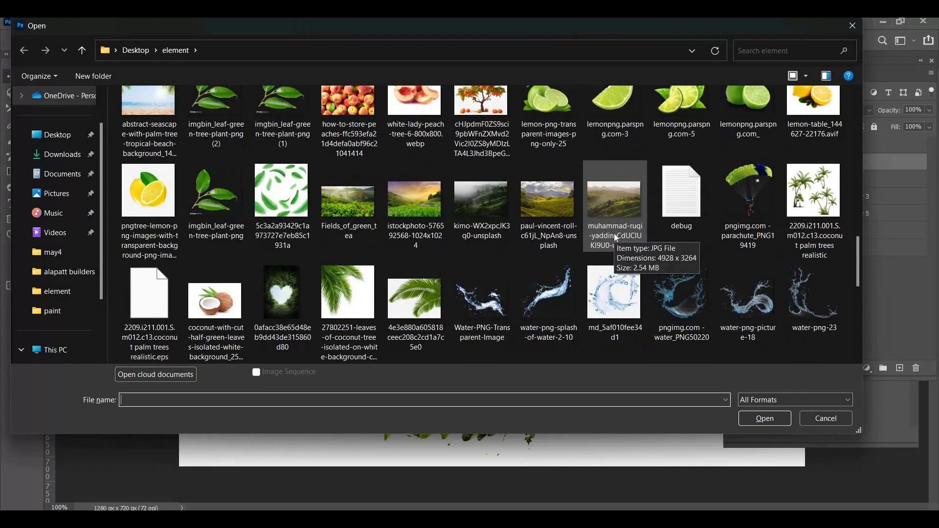
{"action": "scroll", "coordinate": [614, 233], "scroll_direction": "down", "scroll_amount": 3}
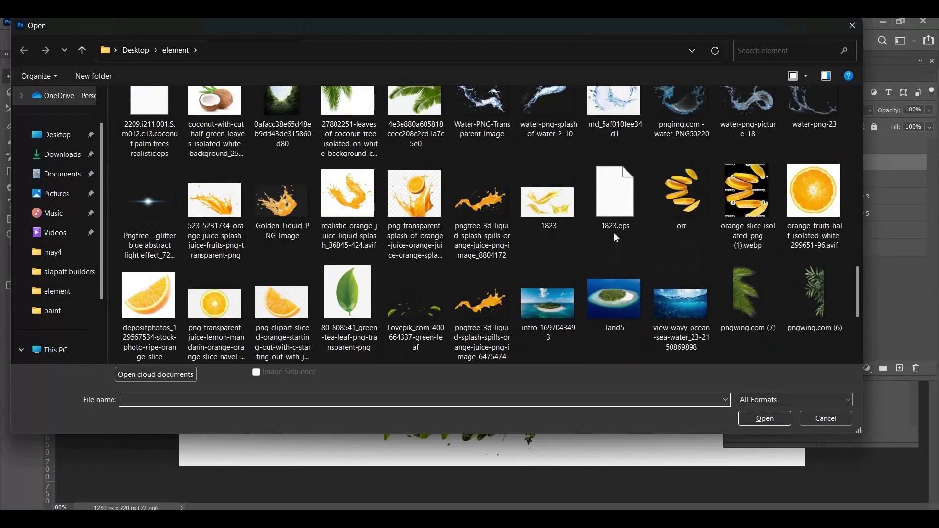
{"action": "scroll", "coordinate": [764, 210], "scroll_direction": "down", "scroll_amount": 2}
{"action": "left_click", "coordinate": [751, 213]}
{"action": "double_click", "coordinate": [752, 214]}
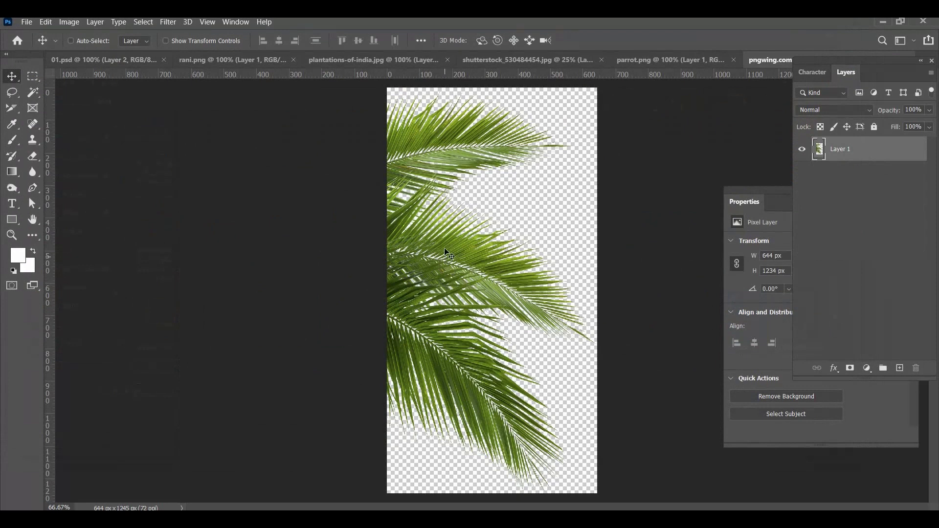
{"action": "left_click_drag", "start_coordinate": [445, 252], "coordinate": [515, 219]}
Step: Reorder the palm leaf layer so it sits directly below the can layer, Layer 2
{"action": "key", "text": "ctrl+shift+["}
{"action": "key", "text": "ctrl+]"}
{"action": "key", "text": "ctrl+]"}
{"action": "key", "text": "ctrl+]"}
{"action": "key", "text": "ctrl+]"}
{"action": "key", "text": "ctrl+]"}
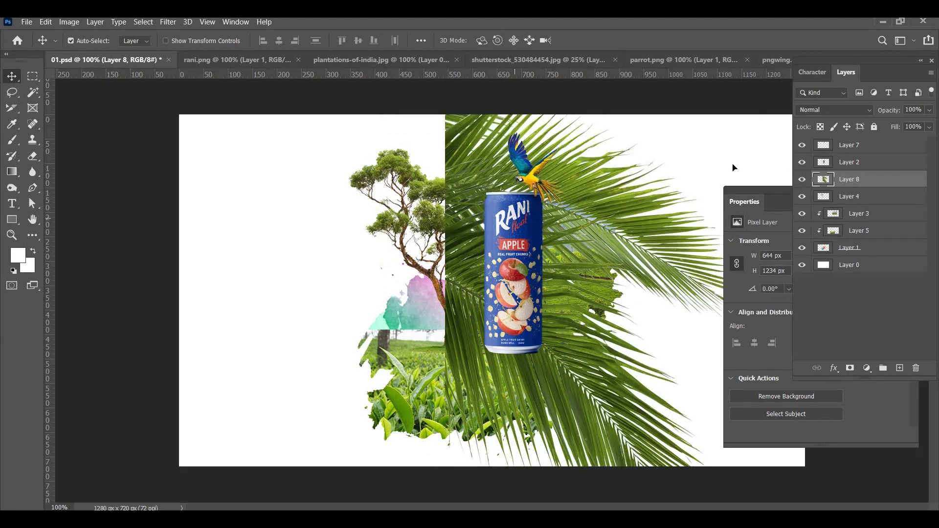
Step: Scale the palm leaves to about 79 × 152 px, peeking out from behind the can's right side
{"action": "key", "text": "ctrl+t"}
{"action": "left_click_drag", "start_coordinate": [763, 142], "coordinate": [551, 238]}
{"action": "key", "text": "Return"}
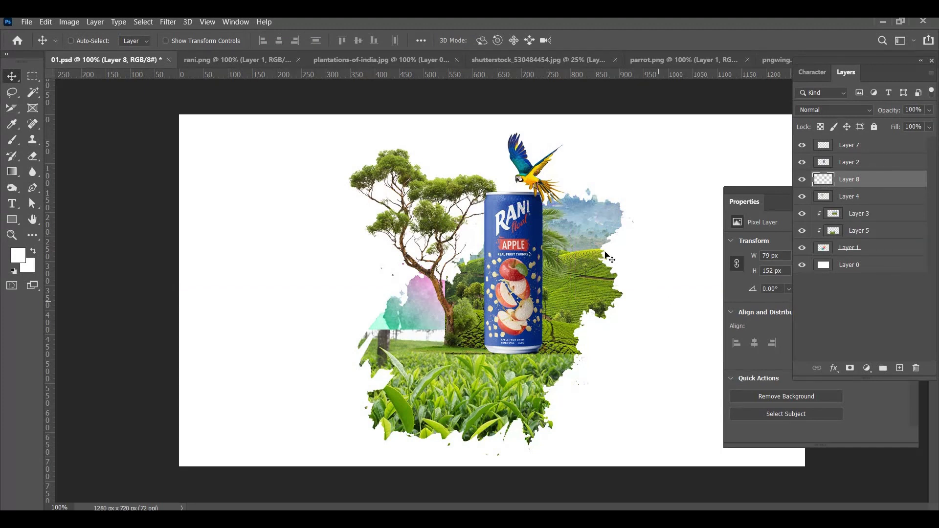
Step: Add a new layer above Layer 3 and paint a soft white haze beside the can with a 500 px brush
{"action": "right_click", "coordinate": [609, 233]}
{"action": "left_click", "coordinate": [613, 233]}
{"action": "key", "text": "ctrl+shift+n"}
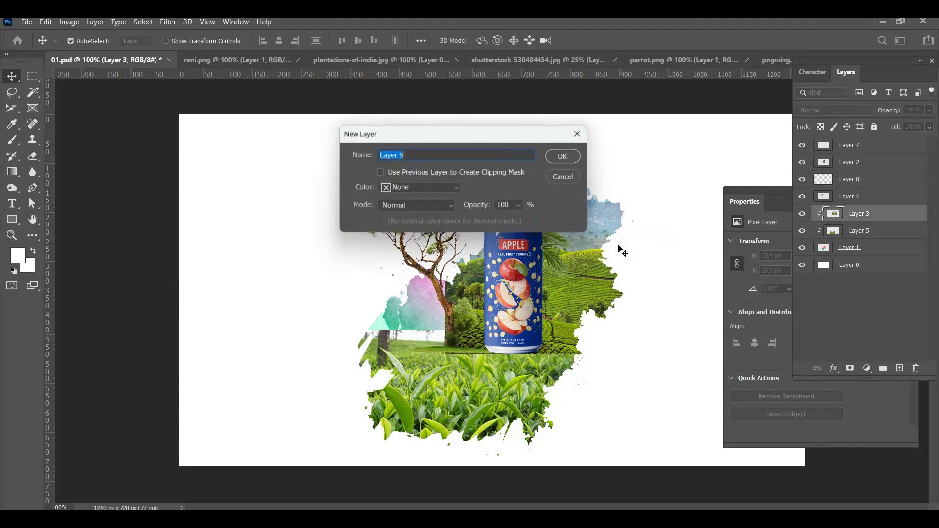
{"action": "key", "text": "Return"}
{"action": "key", "text": "b"}
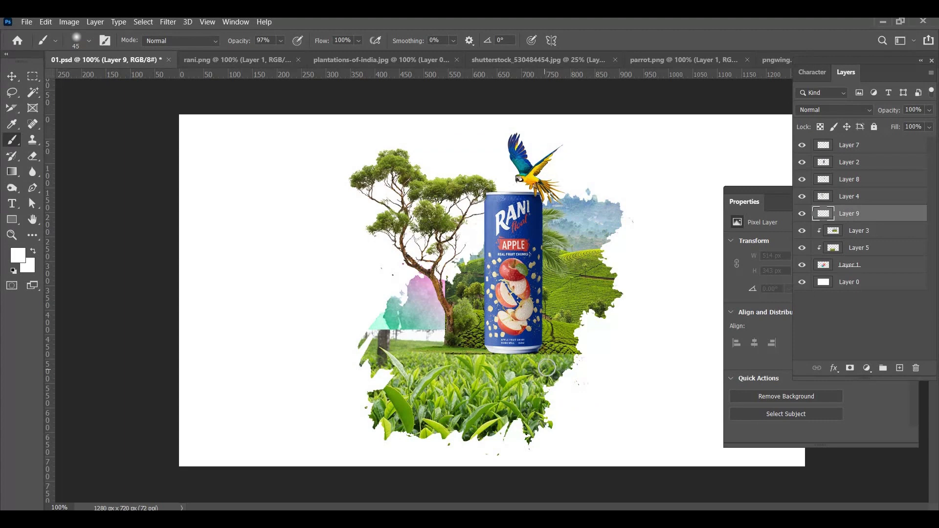
{"action": "left_click", "coordinate": [646, 255]}
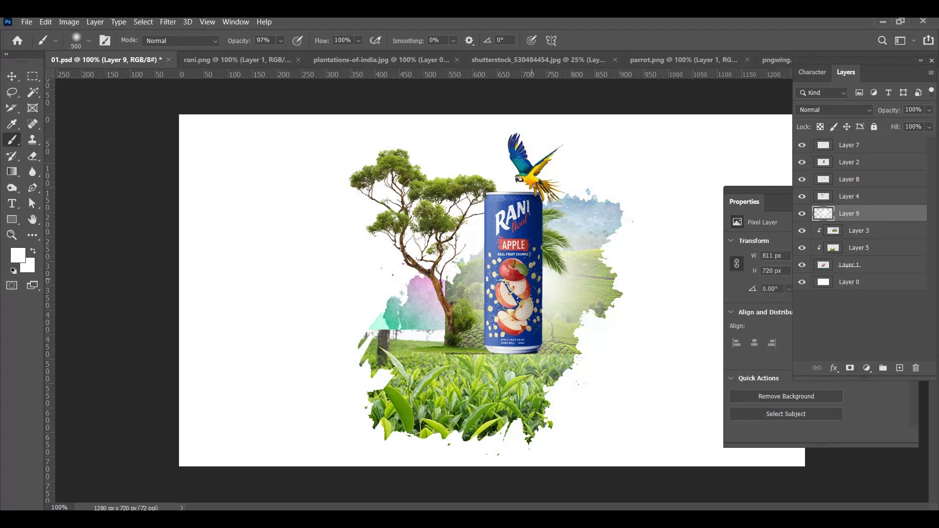
Step: Set the white haze layer's opacity to 80% and move the haze slightly upward over the hills
{"action": "key", "text": "v"}
{"action": "key", "text": "5"}
{"action": "key", "text": "2"}
{"action": "key", "text": "5"}
{"action": "key", "text": "8"}
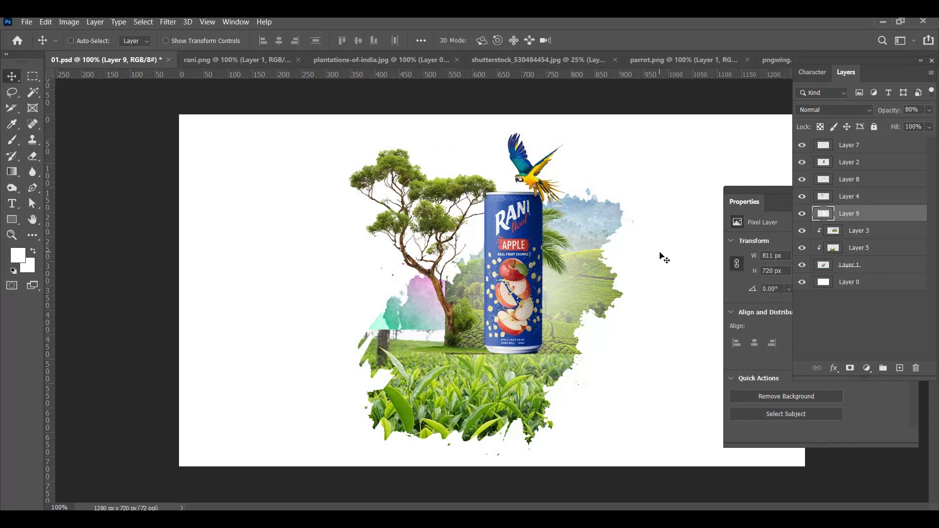
{"action": "mouse_move", "coordinate": [591, 292]}
{"action": "left_mouse_down"}
{"action": "mouse_move", "coordinate": [594, 252]}
{"action": "mouse_move", "coordinate": [592, 267]}
{"action": "left_mouse_up"}
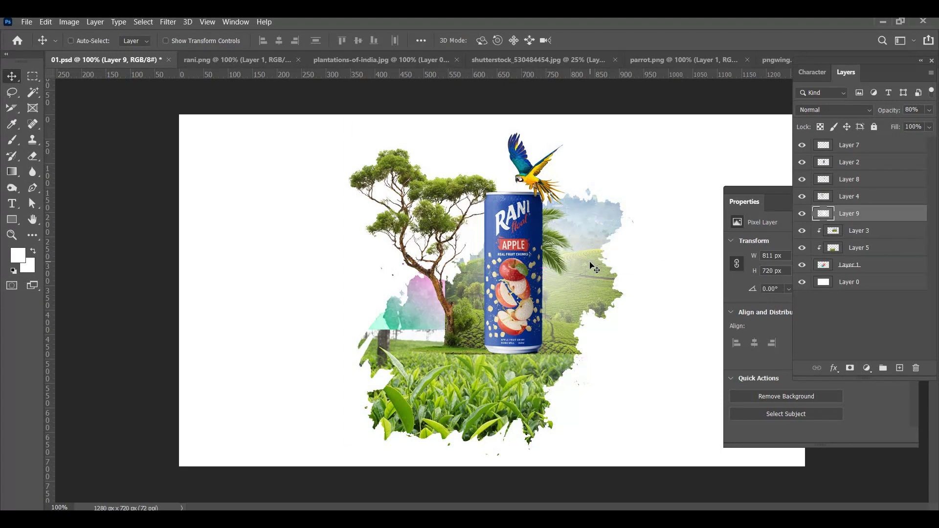
Step: Set the haze layer's blending mode to Screen and nudge the haze slightly up and to the right
{"action": "left_click", "coordinate": [846, 110]}
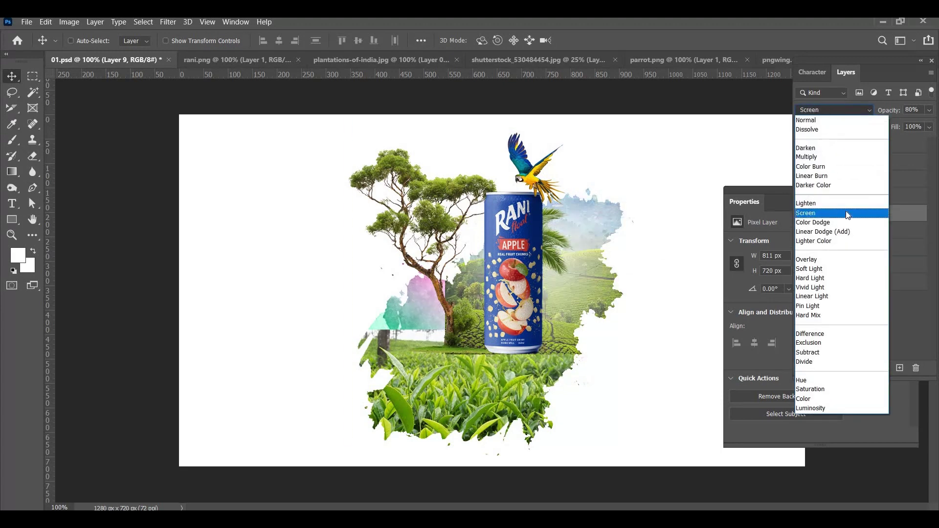
{"action": "left_click", "coordinate": [846, 212]}
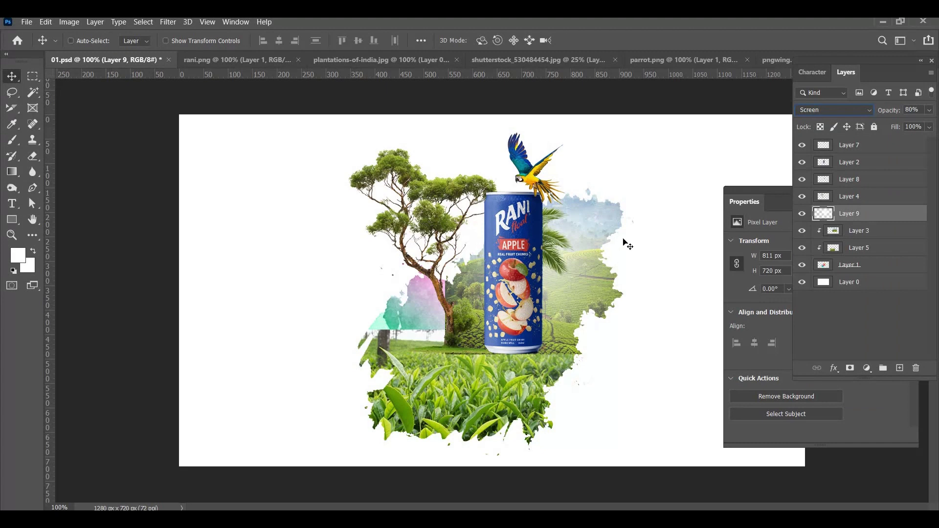
{"action": "left_click_drag", "start_coordinate": [588, 265], "coordinate": [597, 256]}
Step: Try several opacities for the haze layer, settle on 44%, and save the document
{"action": "key", "text": "2"}
{"action": "key", "text": "7"}
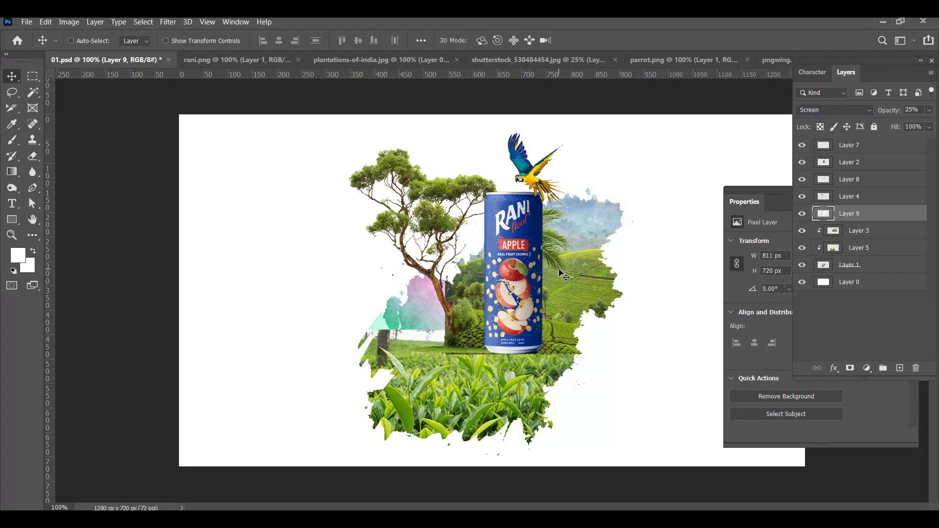
{"action": "key", "text": "5"}
{"action": "key", "text": "5"}
{"action": "key", "text": "4"}
{"action": "key", "text": "4"}
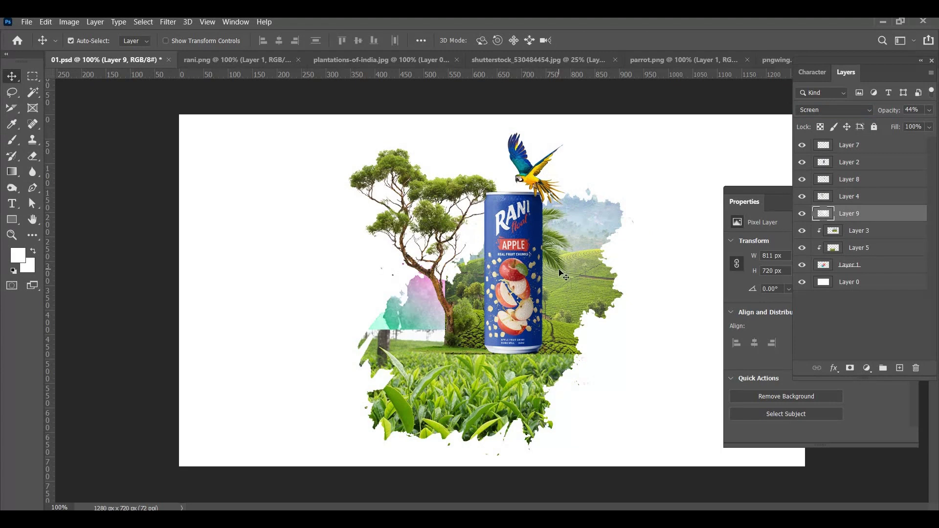
{"action": "key", "text": "ctrl+s"}
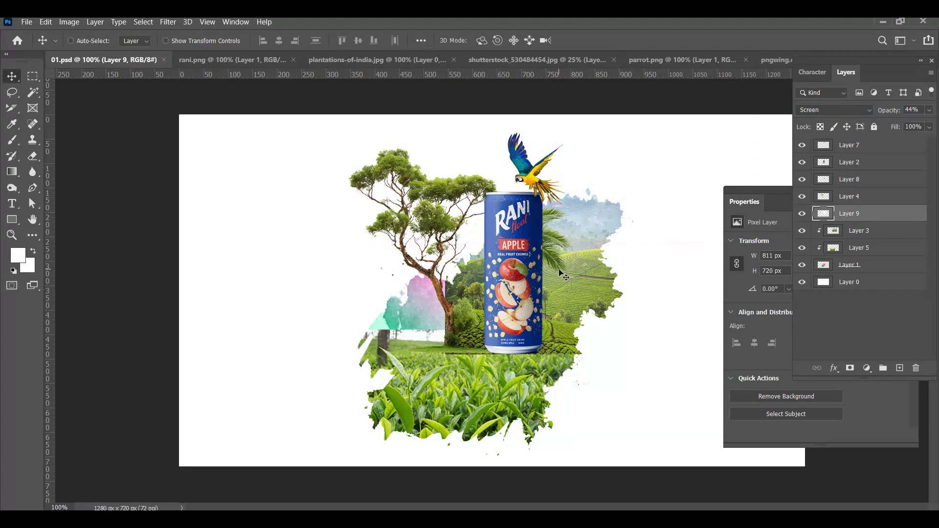
Step: Check the artwork up close and move the can left toward the tree and slightly upward
{"action": "left_click", "coordinate": [519, 334], "text": "ctrl"}
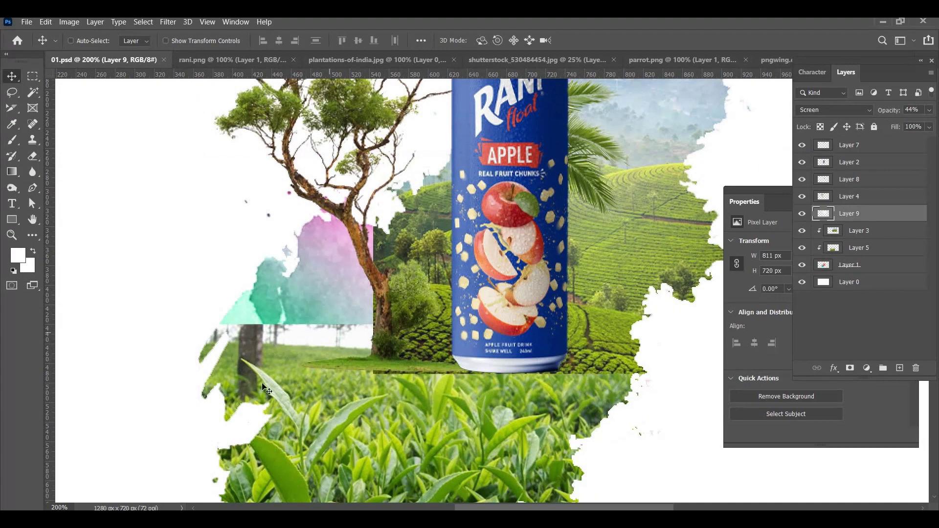
{"action": "left_click", "coordinate": [394, 291], "text": "ctrl+alt"}
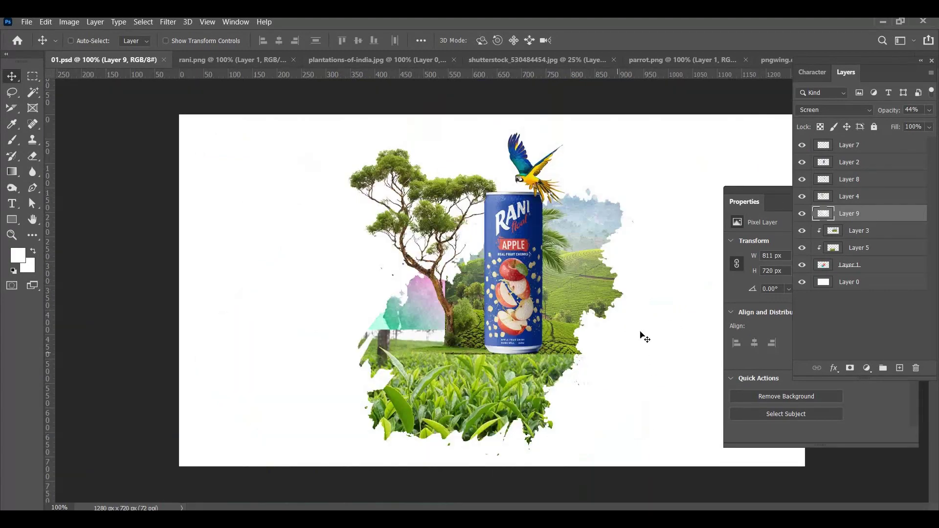
{"action": "right_click", "coordinate": [523, 278]}
{"action": "left_click", "coordinate": [543, 278]}
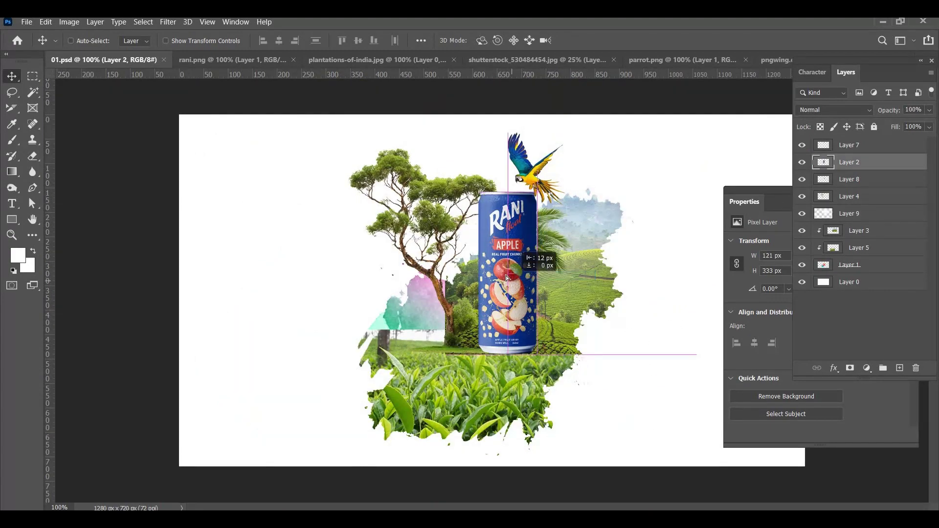
{"action": "left_click_drag", "start_coordinate": [543, 279], "coordinate": [523, 274]}
Step: Shift the palm leaf layer, Layer 8, left so it tucks behind the moved can, and save
{"action": "right_click", "coordinate": [553, 233]}
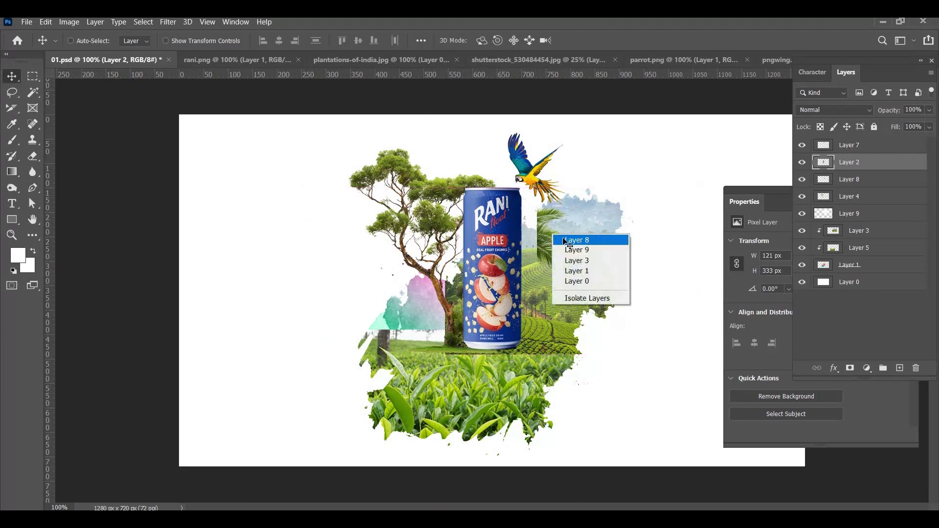
{"action": "left_click", "coordinate": [572, 240]}
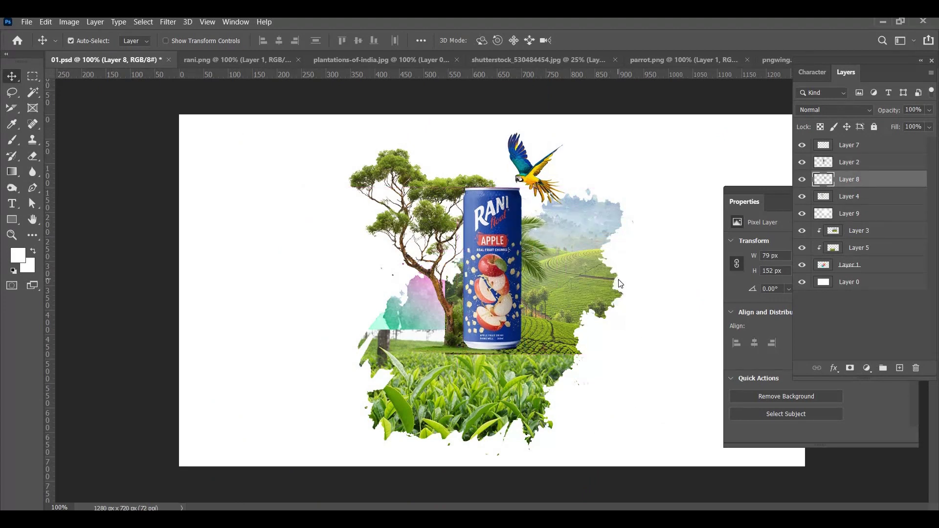
{"action": "key", "text": "ctrl+s"}
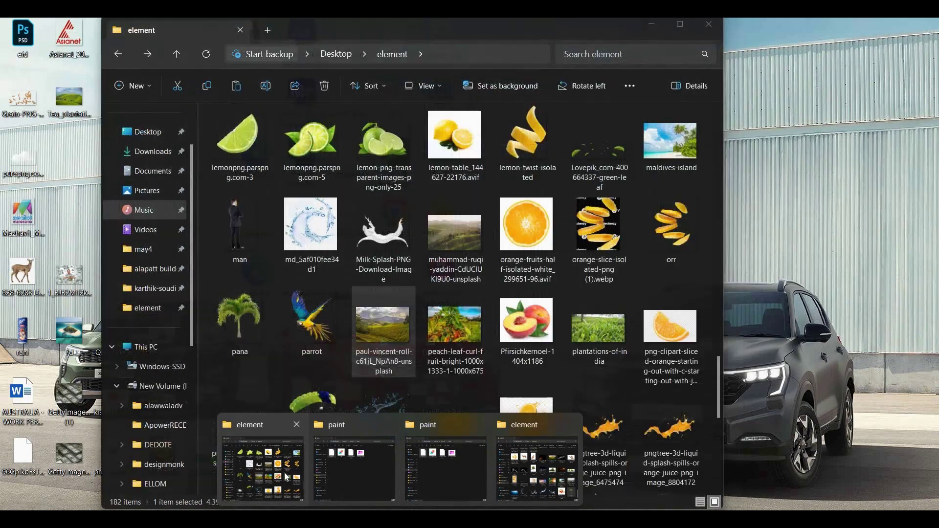
Step: Switch to File Explorer, preview shutterstock_786165775.jpg in the element folder, copy its file path, and return to Photoshop
{"action": "left_click", "coordinate": [543, 467]}
{"action": "scroll", "coordinate": [509, 354], "scroll_direction": "down", "scroll_amount": 5}
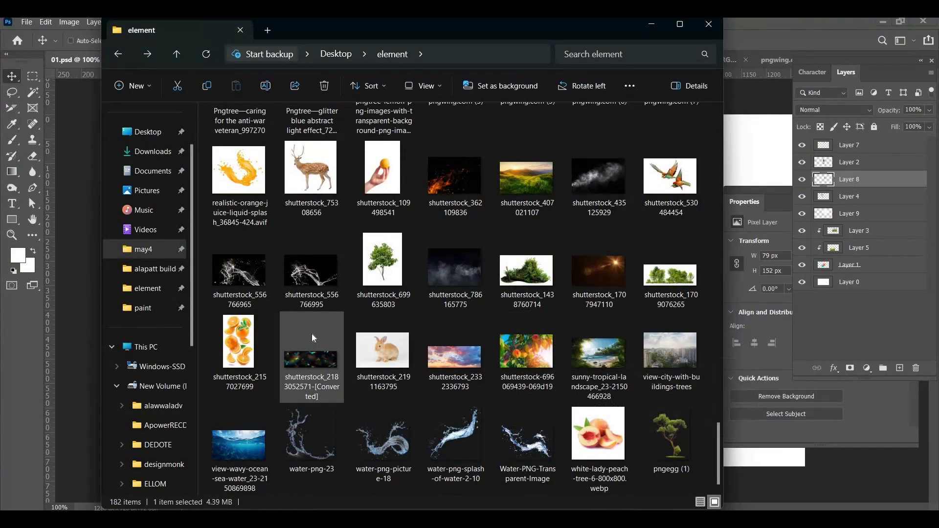
{"action": "double_click", "coordinate": [453, 283]}
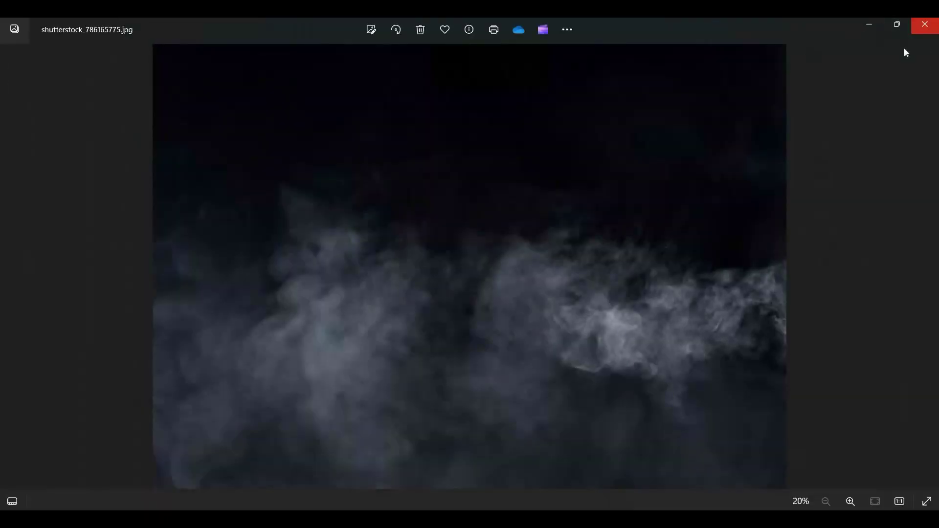
{"action": "left_click", "coordinate": [925, 24]}
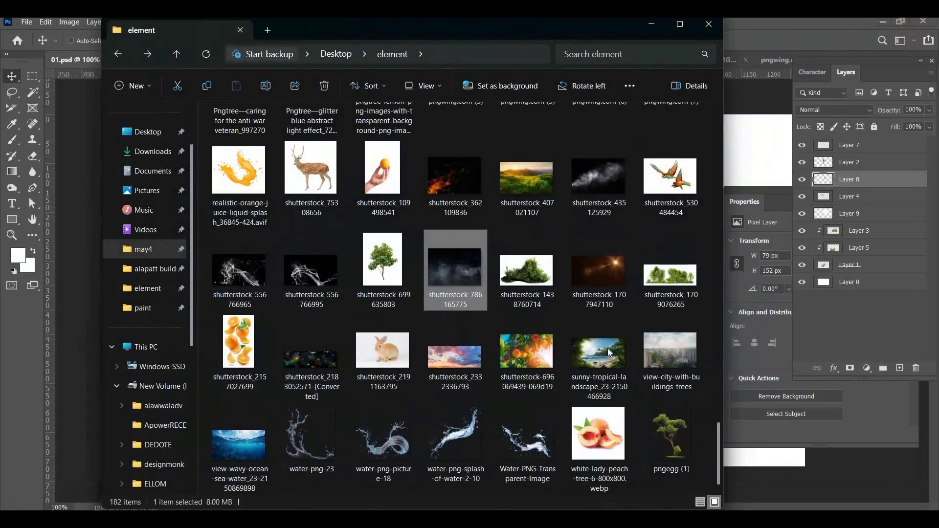
{"action": "left_click", "coordinate": [626, 509]}
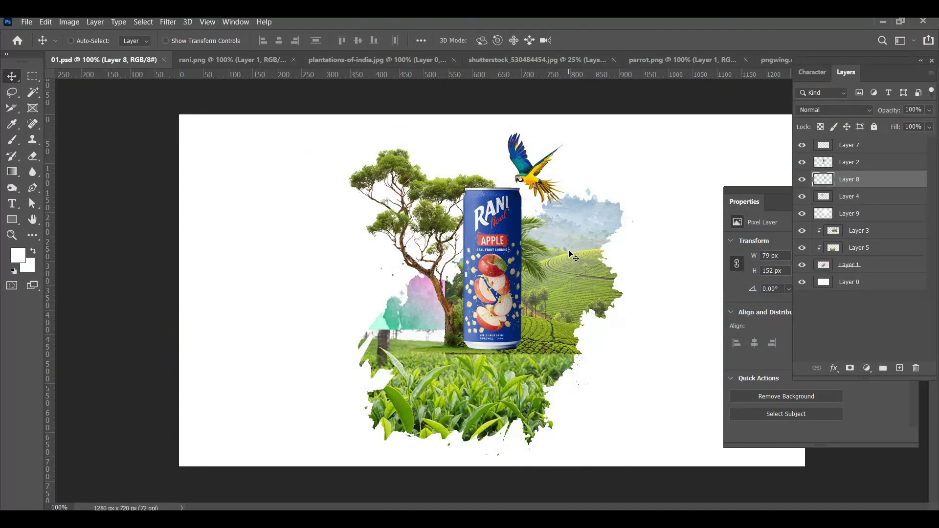
Step: Open shutterstock_786165775.jpg and place the smoke image in 01.psd behind the can
{"action": "key", "text": "ctrl+o"}
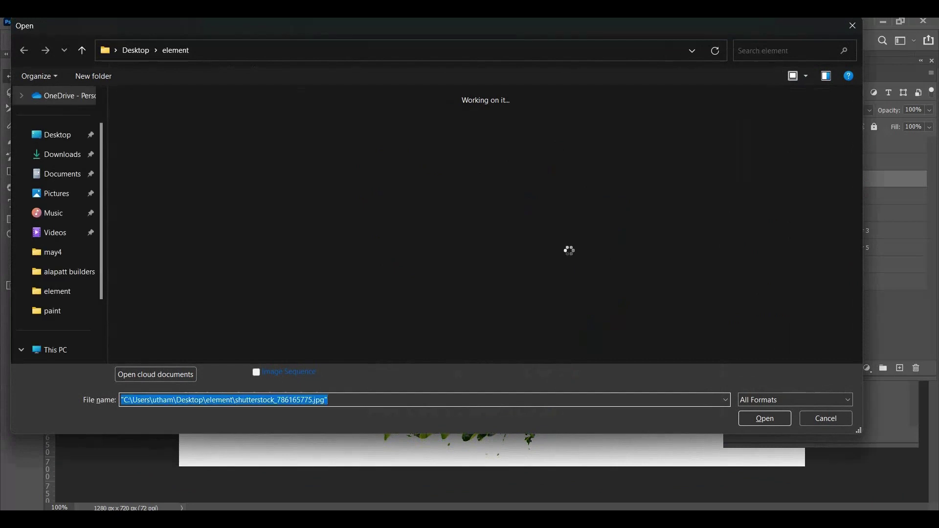
{"action": "key", "text": "Return"}
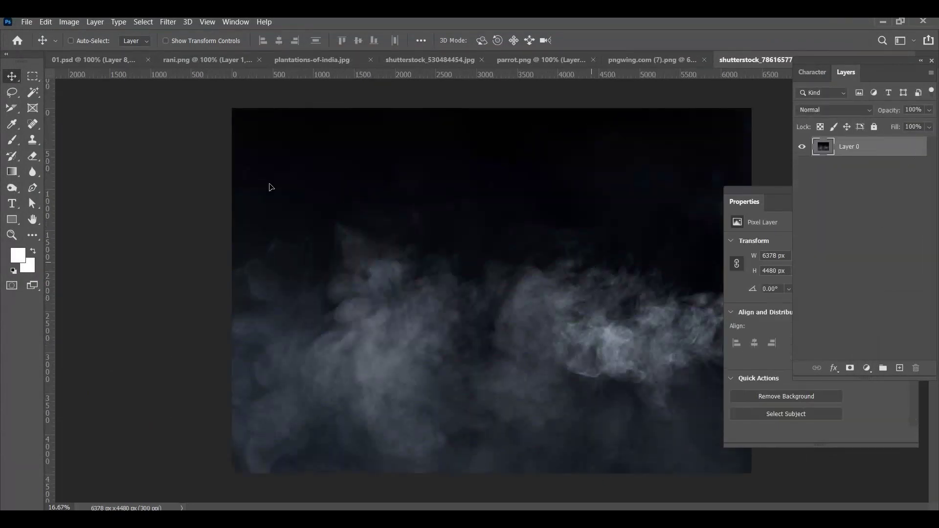
{"action": "left_click_drag", "start_coordinate": [269, 184], "coordinate": [591, 245]}
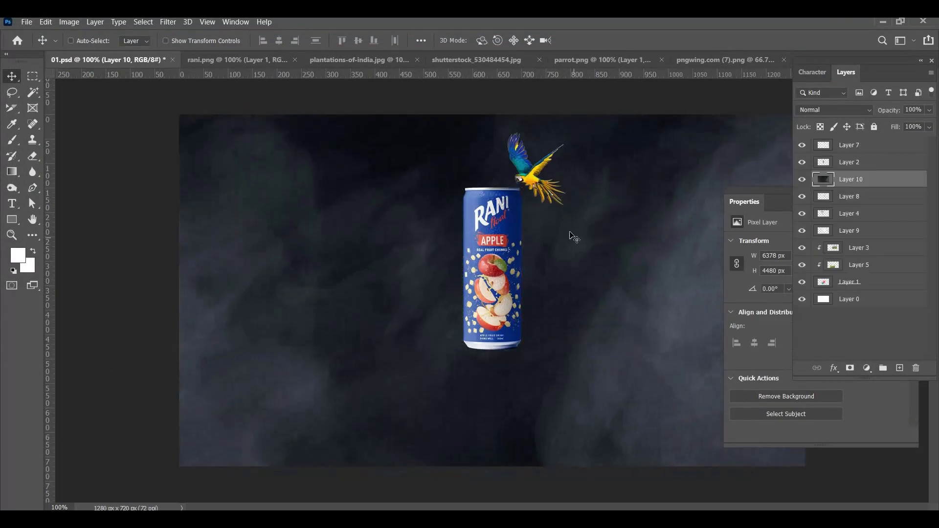
Step: Scale the oversized smoke layer down to about 1064 × 748 px and position it over the middle of the canvas
{"action": "key", "text": "ctrl+t"}
{"action": "key", "text": "ctrl+minus"}
{"action": "key", "text": "ctrl+minus"}
{"action": "key", "text": "ctrl+minus"}
{"action": "key", "text": "ctrl+minus"}
{"action": "key", "text": "ctrl+minus"}
{"action": "key", "text": "ctrl+minus"}
{"action": "left_click_drag", "start_coordinate": [497, 145], "coordinate": [532, 338]}
{"action": "left_click_drag", "start_coordinate": [520, 392], "coordinate": [526, 289]}
{"action": "key", "text": "ctrl+plus"}
{"action": "key", "text": "ctrl+plus"}
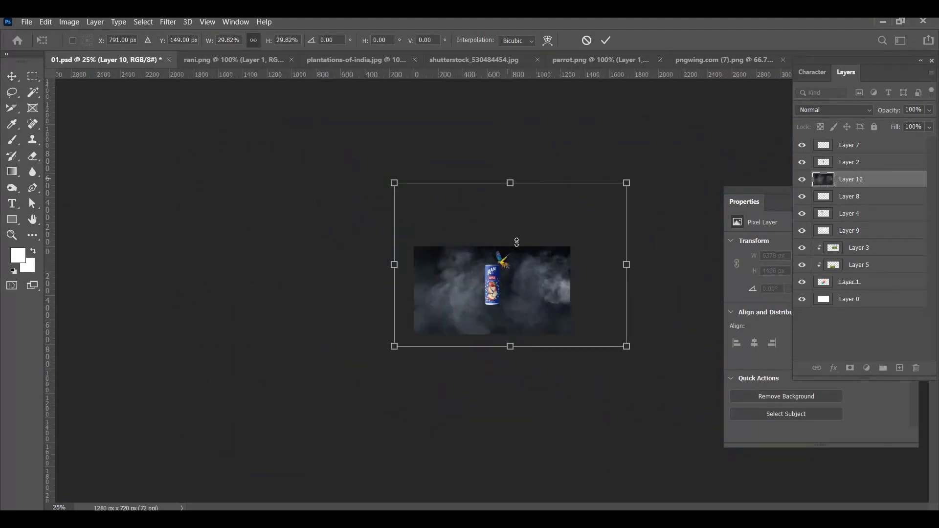
{"action": "left_click_drag", "start_coordinate": [516, 242], "coordinate": [510, 256]}
{"action": "left_click_drag", "start_coordinate": [508, 307], "coordinate": [494, 286]}
{"action": "key", "text": "Return"}
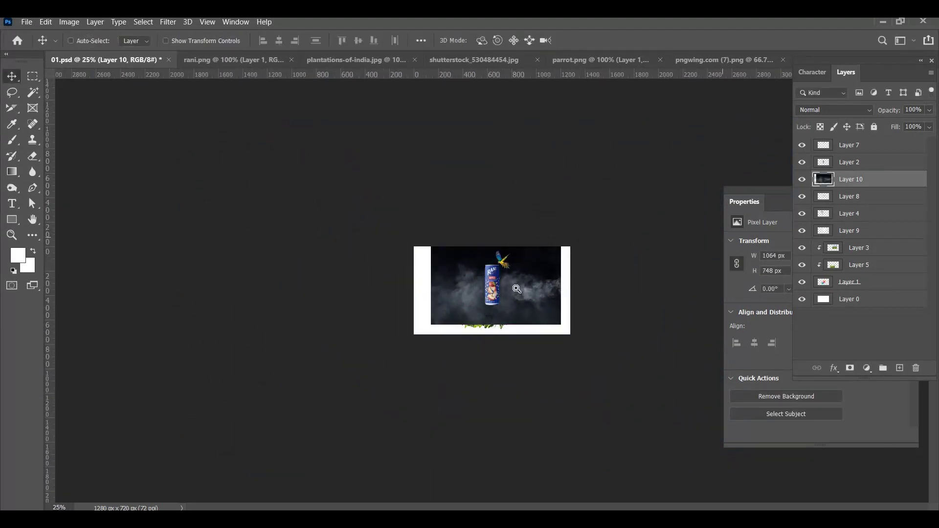
Step: Scale the smoke layer further to about 812 × 571 px and move it down over the plantation artwork
{"action": "key", "text": "ctrl+plus"}
{"action": "key", "text": "ctrl+t"}
{"action": "left_click_drag", "start_coordinate": [499, 177], "coordinate": [506, 221]}
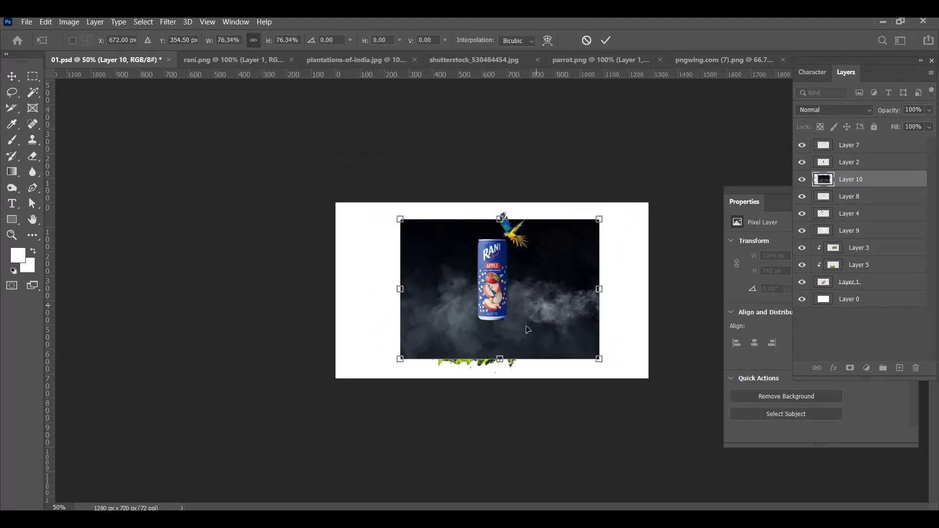
{"action": "left_click_drag", "start_coordinate": [533, 308], "coordinate": [525, 327]}
{"action": "key", "text": "Return"}
Step: Set the smoke layer's blending mode to Screen so its black background drops out
{"action": "left_click", "coordinate": [834, 110]}
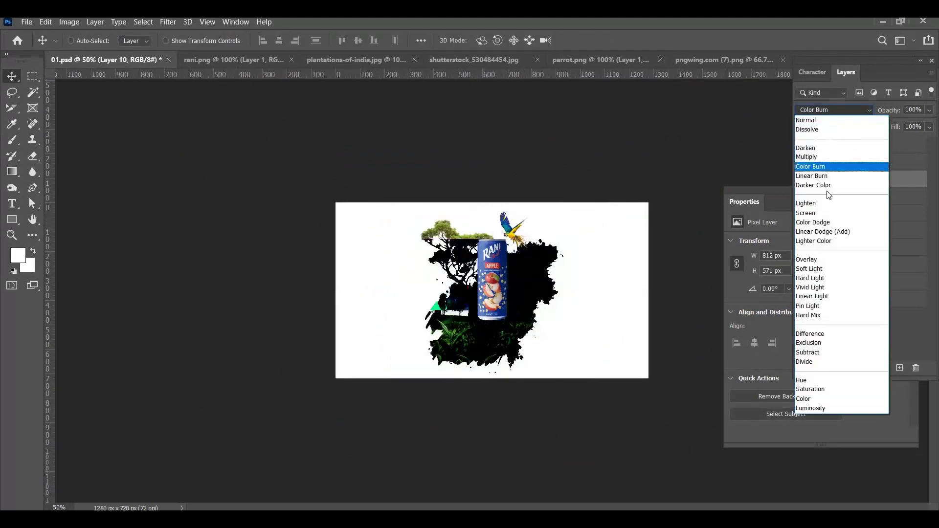
{"action": "left_click", "coordinate": [831, 215]}
{"action": "left_click", "coordinate": [551, 338], "text": "ctrl"}
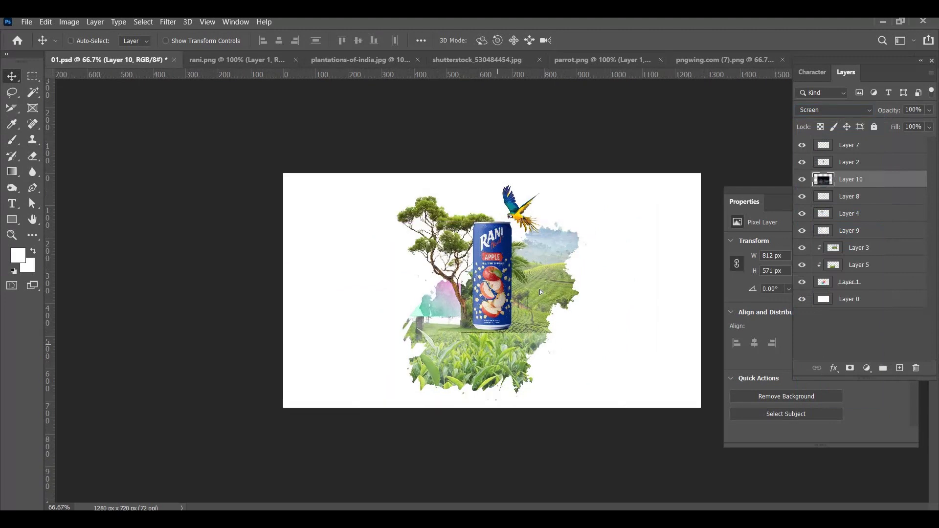
Step: Try Linear Dodge (Add) as the smoke layer's blending mode, repositioning it over the artwork, and switch back to Screen
{"action": "left_click_drag", "start_coordinate": [476, 353], "coordinate": [529, 287]}
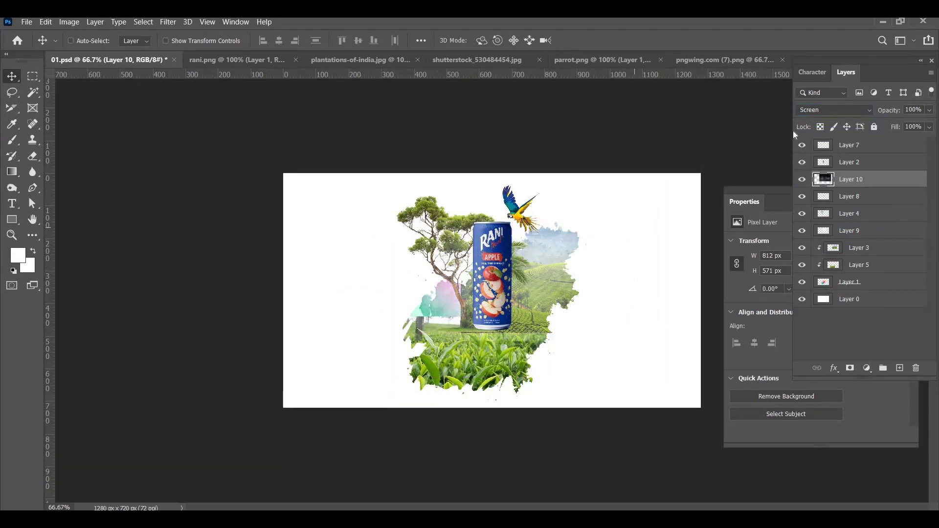
{"action": "left_click", "coordinate": [815, 110]}
{"action": "left_click", "coordinate": [799, 113]}
{"action": "key", "text": "Down"}
{"action": "key", "text": "Down"}
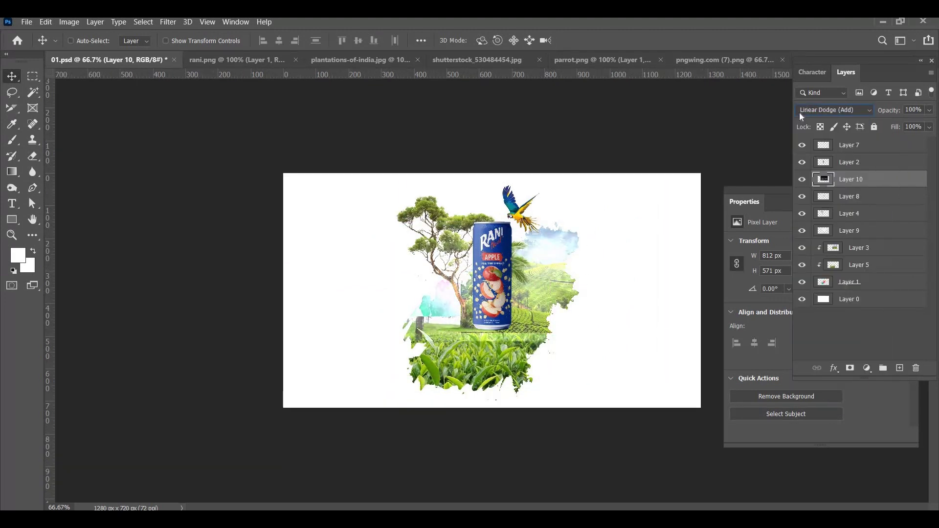
{"action": "scroll", "coordinate": [799, 113], "scroll_direction": "down", "scroll_amount": 1}
{"action": "scroll", "coordinate": [800, 113], "scroll_direction": "up", "scroll_amount": 1}
{"action": "left_click_drag", "start_coordinate": [543, 270], "coordinate": [521, 286]}
{"action": "double_click", "coordinate": [847, 110]}
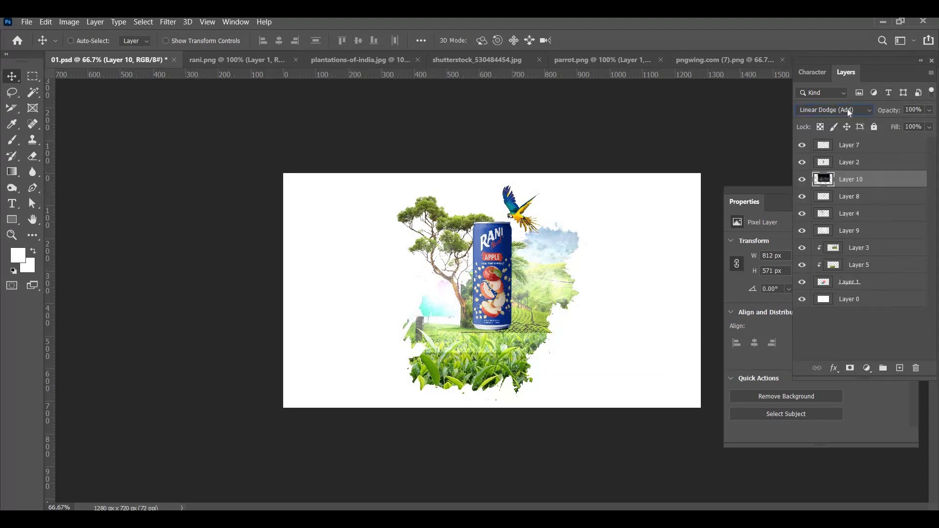
{"action": "key", "text": "Up"}
{"action": "key", "text": "Up"}
Step: Move the smoke over the hills beside the can and restack it into the clipped plantation layers, above Layer 3
{"action": "left_click_drag", "start_coordinate": [548, 280], "coordinate": [567, 261]}
{"action": "key", "text": "ctrl+plus"}
{"action": "key", "text": "ctrl+shift+bracketleft"}
{"action": "key", "text": "ctrl+bracketright"}
{"action": "key", "text": "ctrl+bracketright"}
{"action": "key", "text": "ctrl+bracketright"}
{"action": "key", "text": "ctrl+bracketright"}
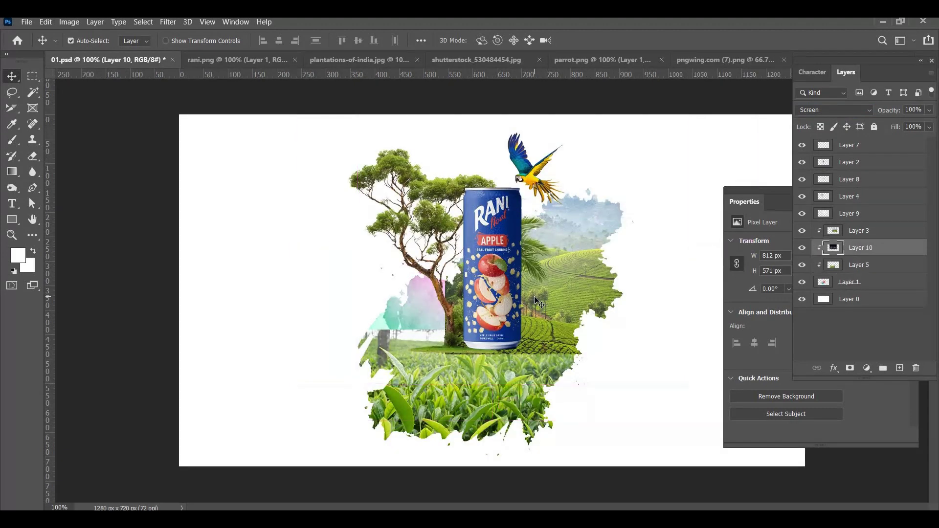
Step: Erase the excess smoke over the tree base and foreground tea leaves, and save 01.psd
{"action": "key", "text": "e"}
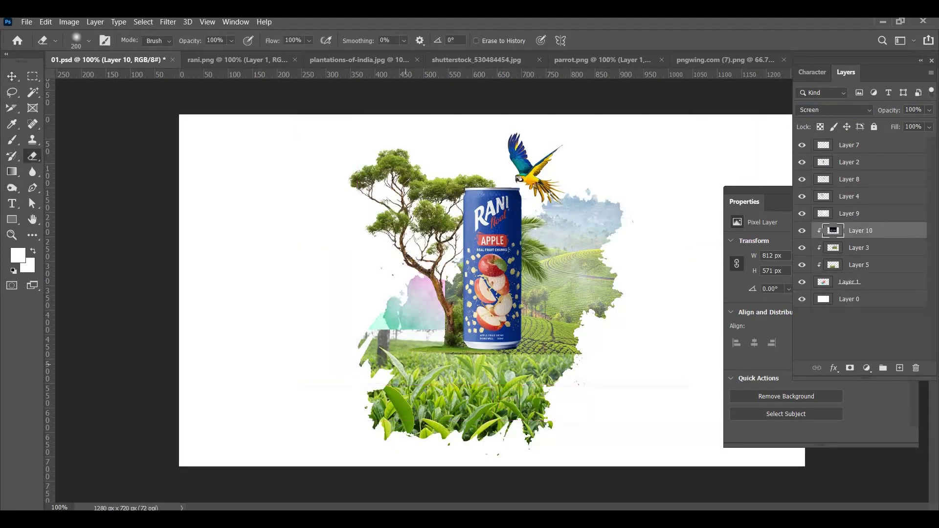
{"action": "key", "text": "b"}
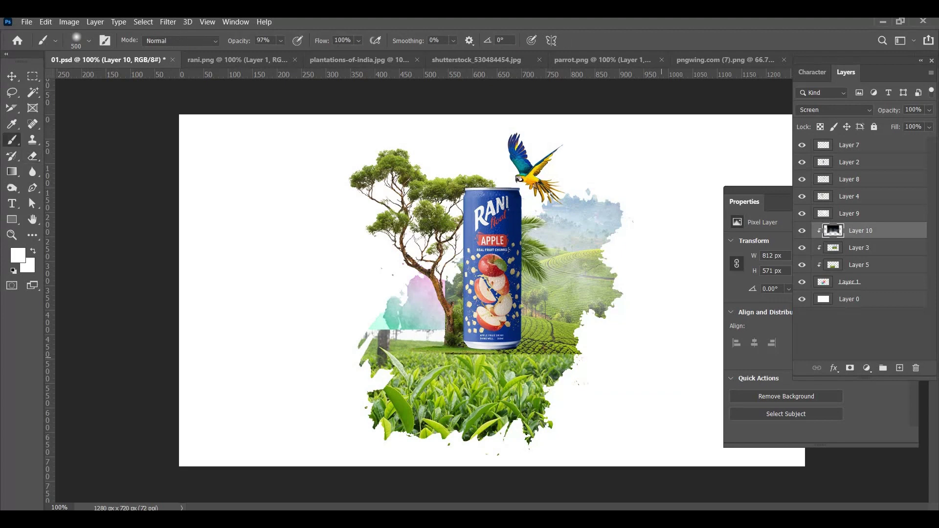
{"action": "key", "text": "v"}
{"action": "key", "text": "ctrl+s"}
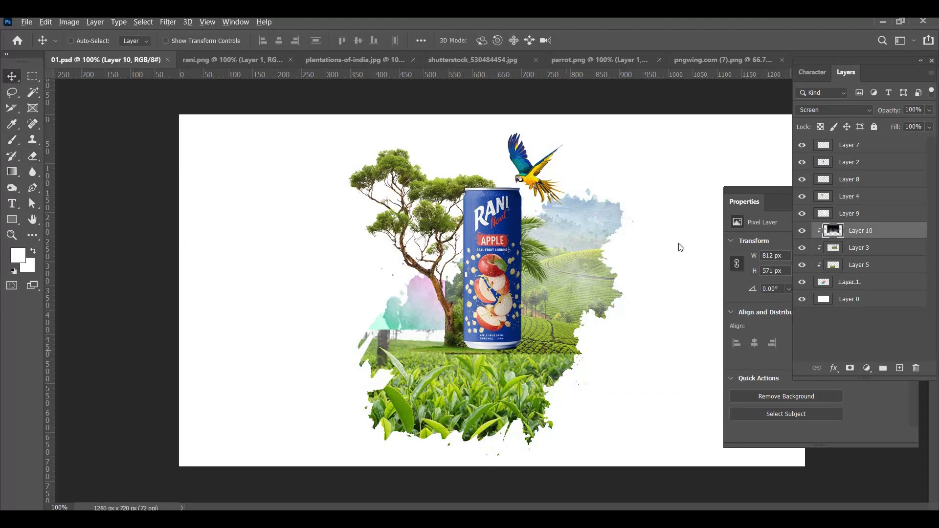
Step: Switch to the Chrome browser and search Google Images for "land"
{"action": "key", "text": "alt+Tab"}
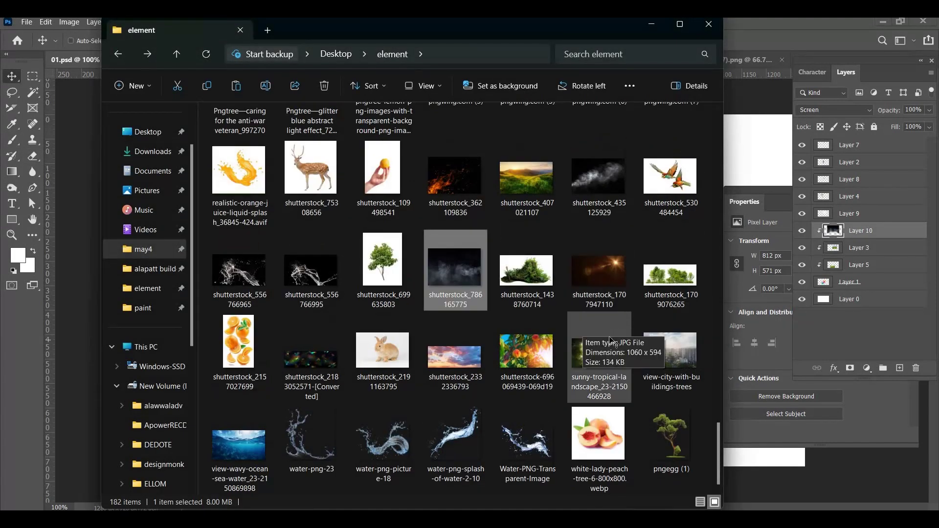
{"action": "key", "text": "alt+Tab"}
{"action": "key", "text": "alt+Tab"}
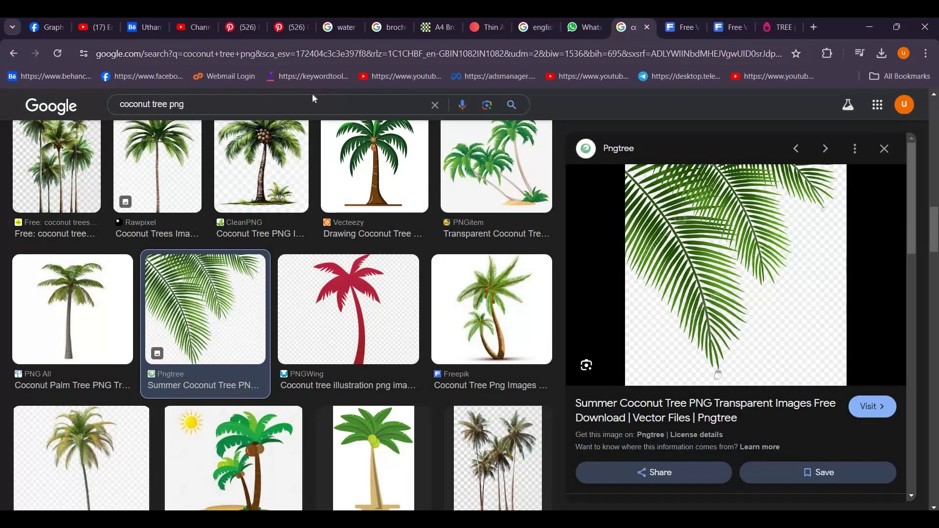
{"action": "left_click_drag", "start_coordinate": [311, 105], "coordinate": [1, 107]}
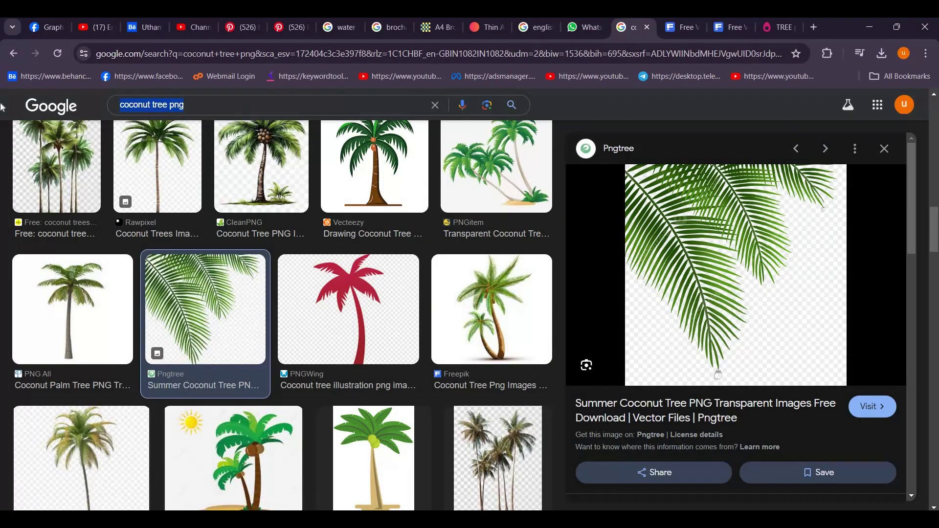
{"action": "type", "text": "land"}
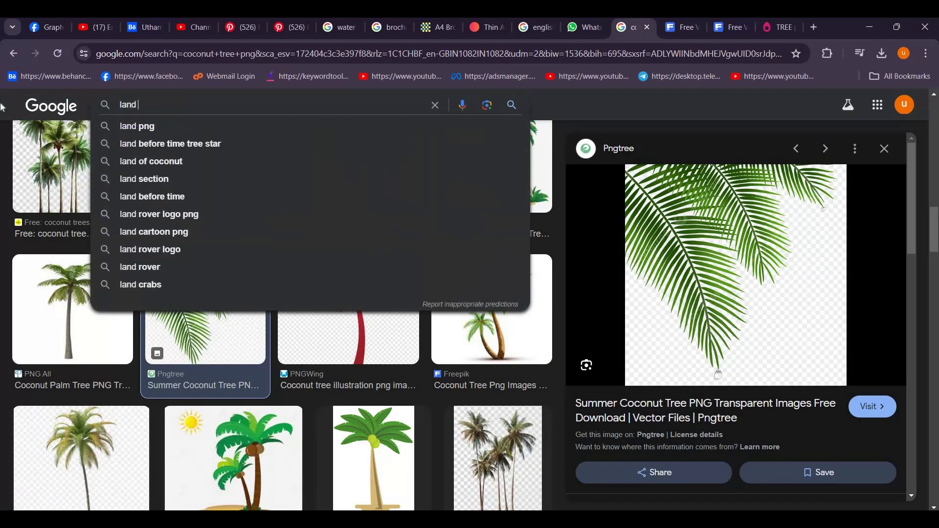
{"action": "key", "text": "Return"}
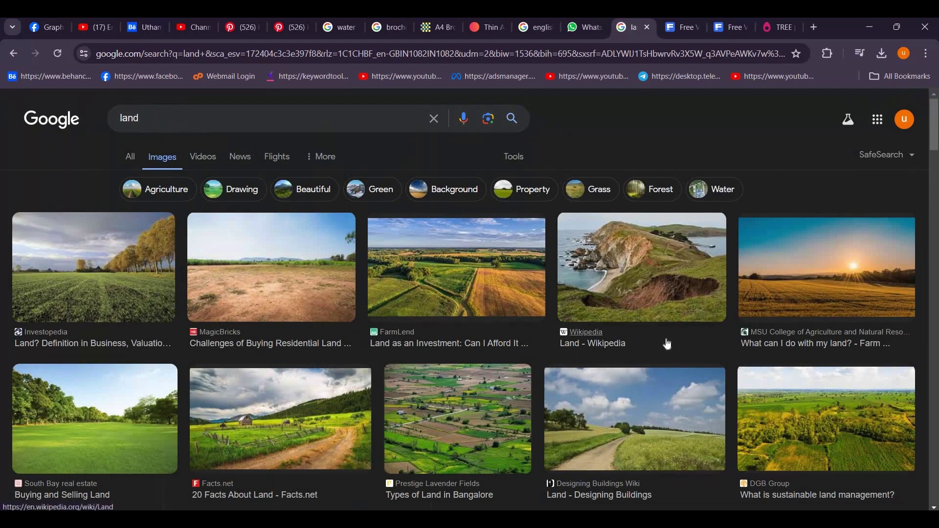
Step: Browse the land images, copy the 1,024 × 416 green lawn photo bordered by trees, and return to Photoshop
{"action": "key", "text": "alt+Tab"}
{"action": "key", "text": "alt+Tab"}
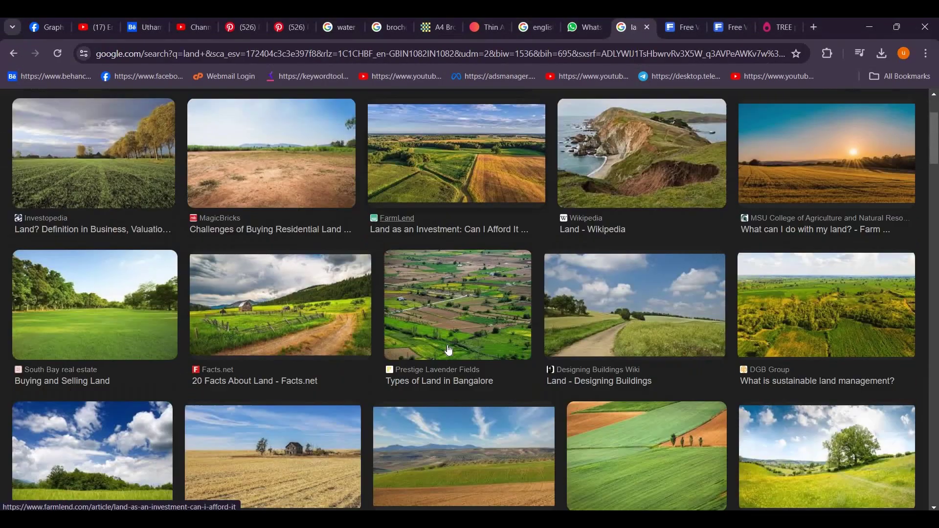
{"action": "scroll", "coordinate": [449, 351], "scroll_direction": "down", "scroll_amount": 5}
{"action": "scroll", "coordinate": [450, 347], "scroll_direction": "down", "scroll_amount": 5}
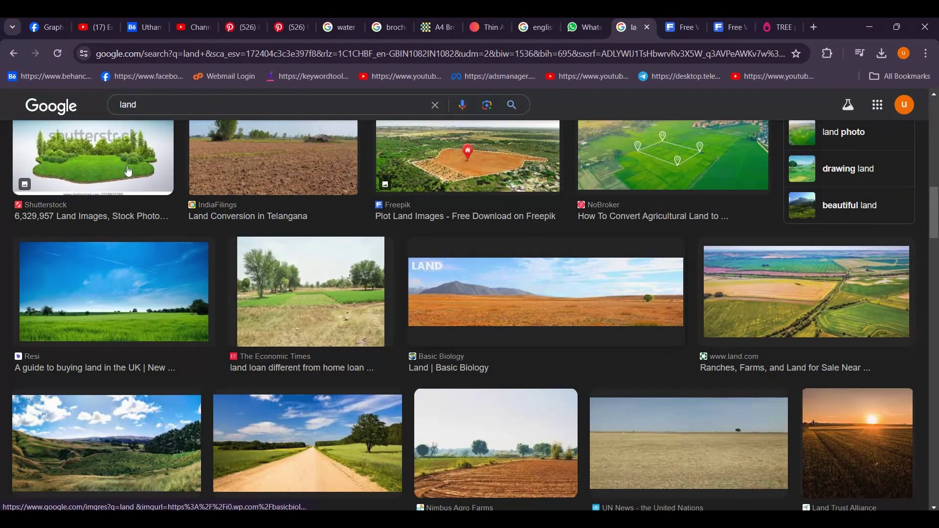
{"action": "scroll", "coordinate": [582, 317], "scroll_direction": "down", "scroll_amount": 3}
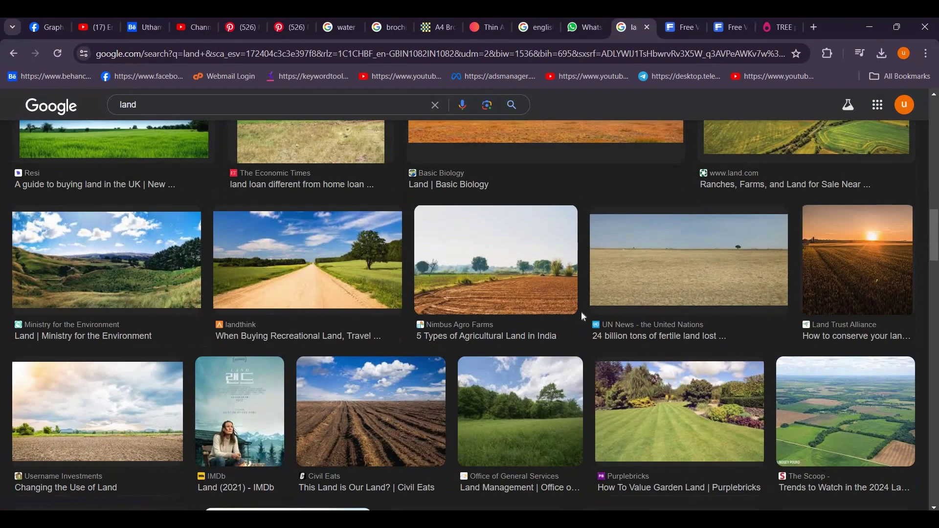
{"action": "scroll", "coordinate": [583, 315], "scroll_direction": "down", "scroll_amount": 10}
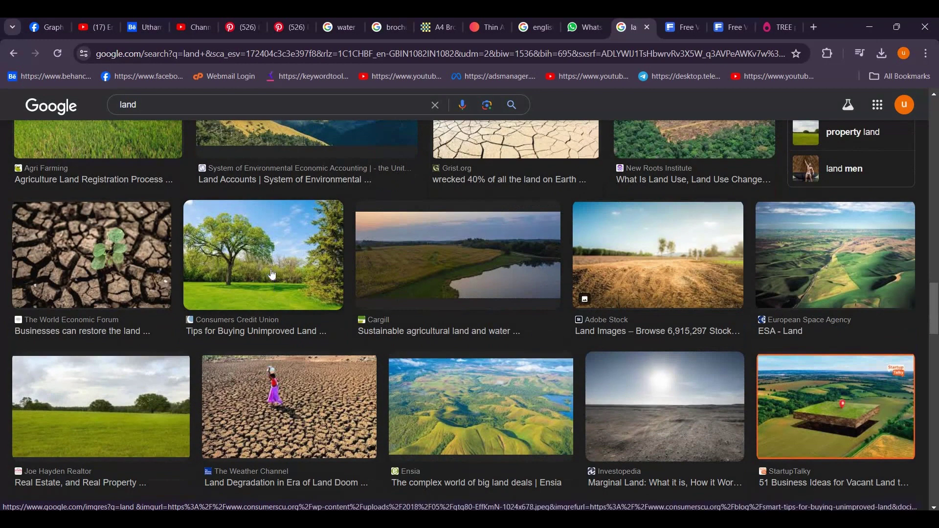
{"action": "left_click", "coordinate": [272, 275]}
{"action": "scroll", "coordinate": [725, 342], "scroll_direction": "down", "scroll_amount": 5}
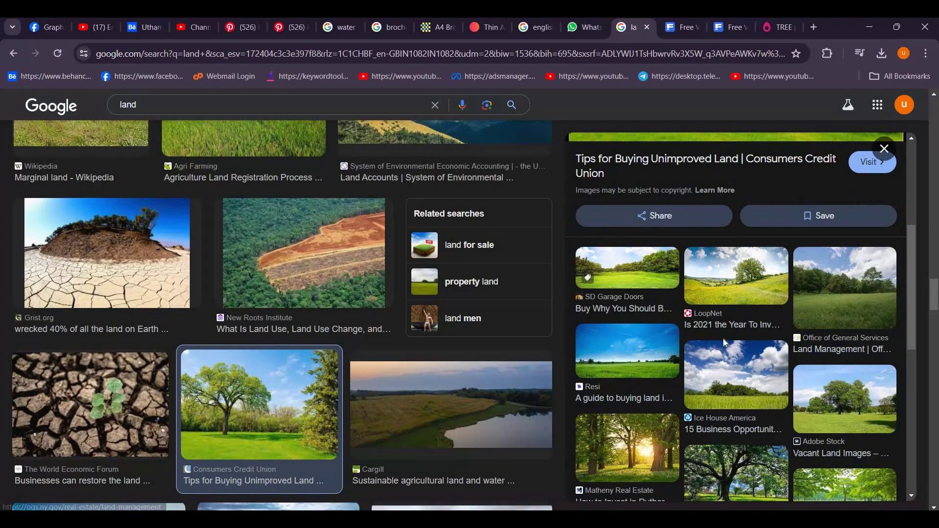
{"action": "left_click", "coordinate": [664, 274]}
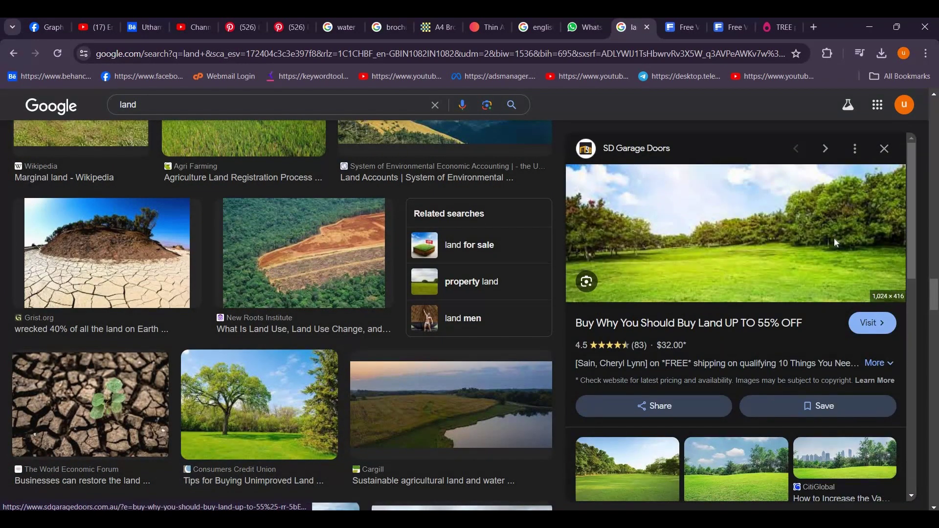
{"action": "right_click", "coordinate": [834, 239]}
{"action": "left_click", "coordinate": [758, 421]}
{"action": "key", "text": "alt+Tab"}
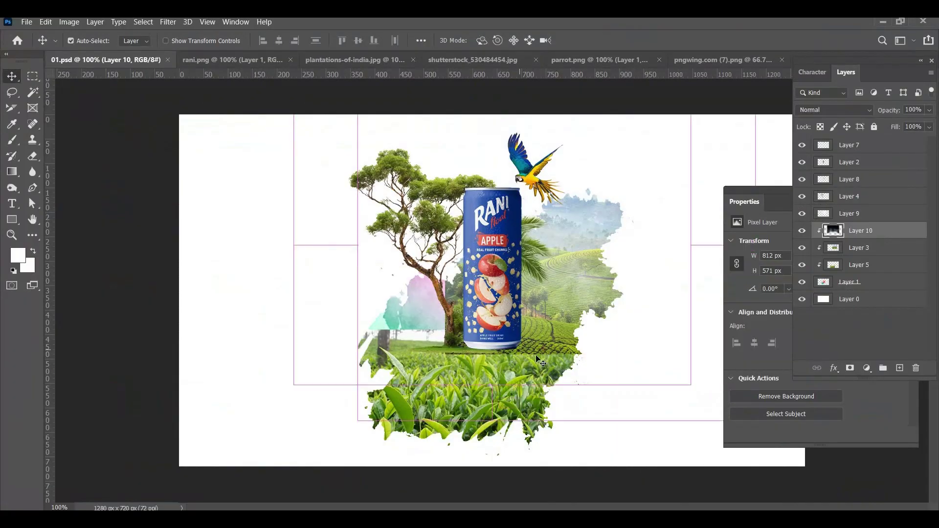
Step: Paste the lawn photo across the artwork and restack it between Layer 3 and Layer 5, clipped to the splash
{"action": "key", "text": "ctrl+v"}
{"action": "left_click_drag", "start_coordinate": [555, 353], "coordinate": [545, 377]}
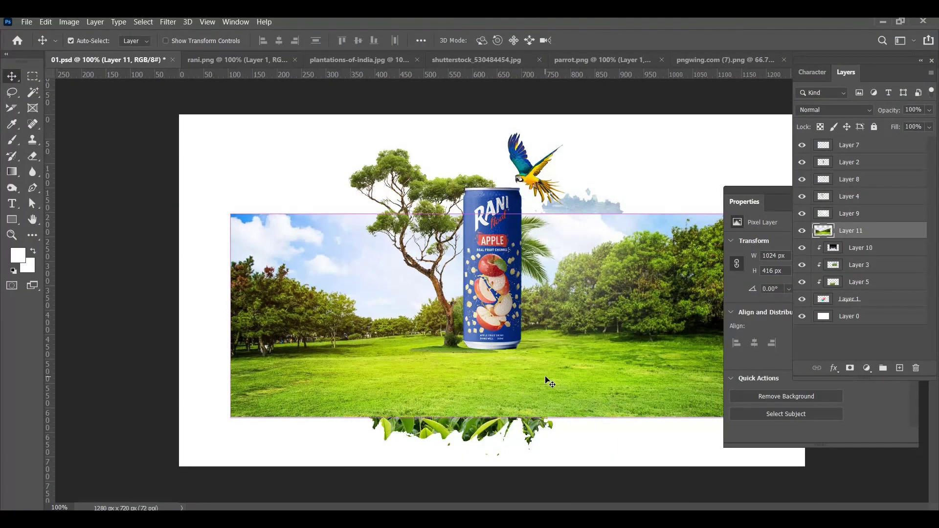
{"action": "key", "text": "ctrl+bracketleft"}
{"action": "key", "text": "ctrl+bracketleft"}
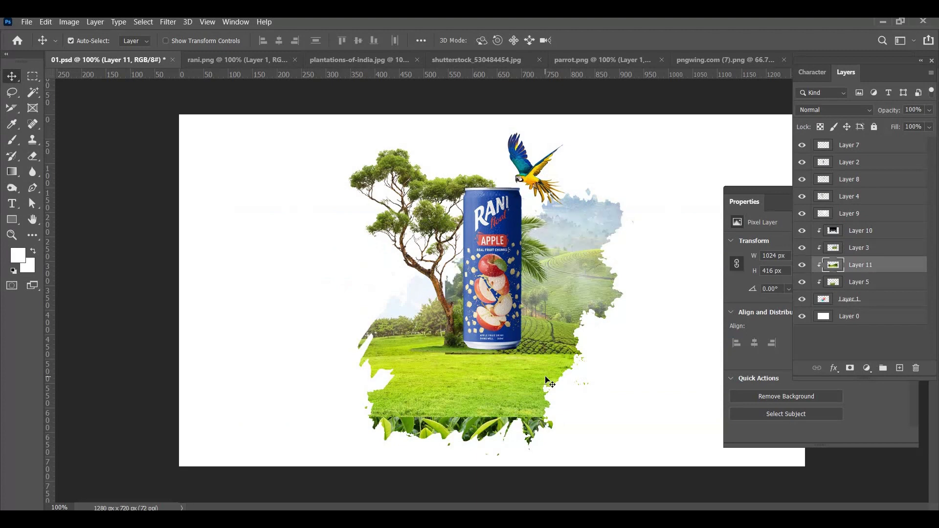
Step: Scale the lawn layer down to about 828 × 336 px, positioned behind the tree and can
{"action": "key", "text": "ctrl+t"}
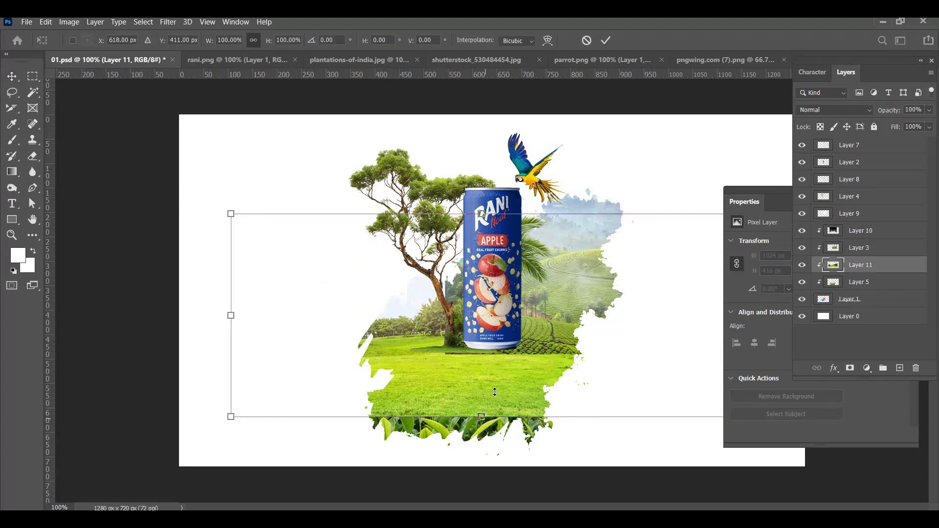
{"action": "left_click_drag", "start_coordinate": [494, 392], "coordinate": [504, 358]}
{"action": "left_click_drag", "start_coordinate": [561, 323], "coordinate": [559, 329]}
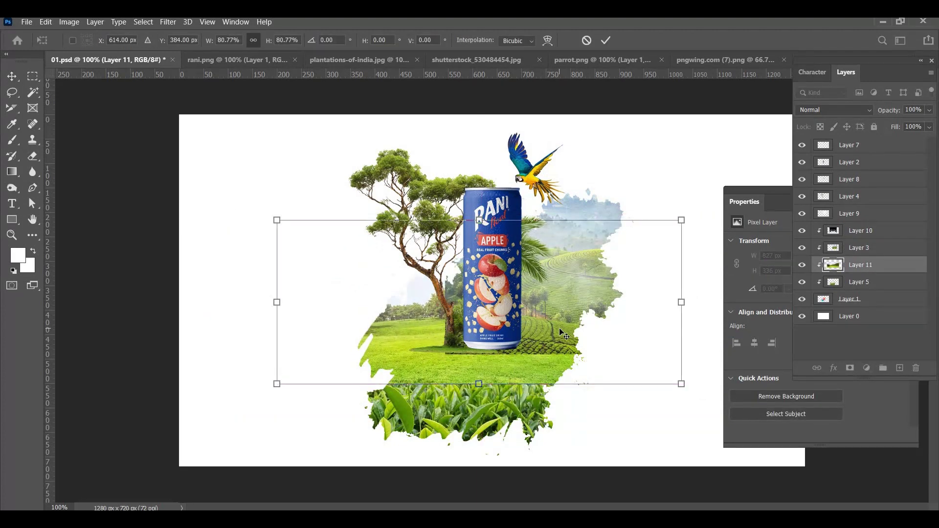
{"action": "key", "text": "Return"}
Step: Move the lawn layer up slightly and erase its hard lower edge to blend it into the tea leaves
{"action": "left_click_drag", "start_coordinate": [481, 363], "coordinate": [475, 348]}
{"action": "key", "text": "e"}
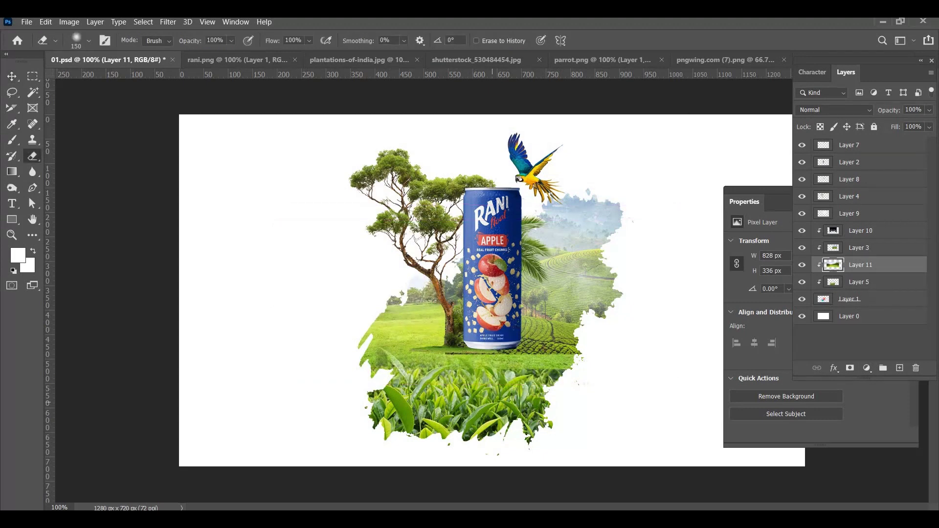
{"action": "key", "text": "v"}
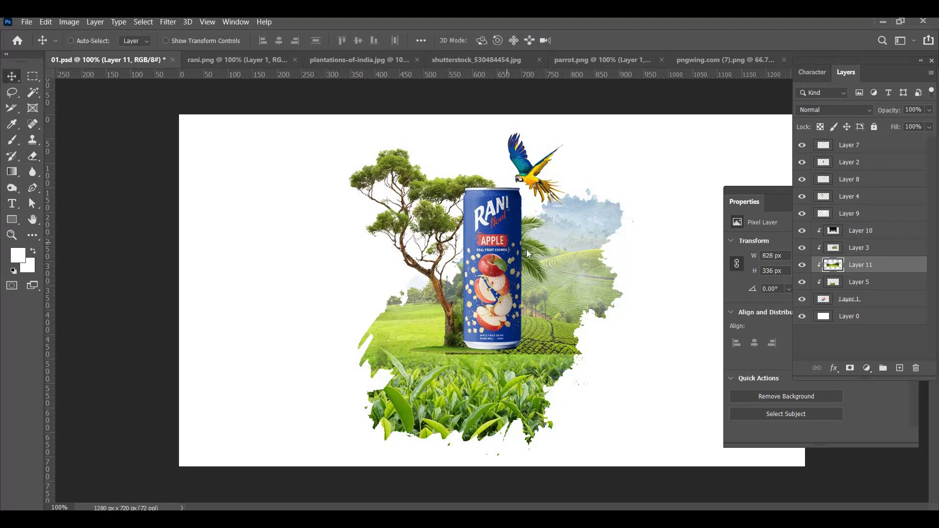
Step: Move the can left and slightly down in front of the tree trunk, and nudge it up a few pixels
{"action": "left_click_drag", "start_coordinate": [509, 253], "coordinate": [495, 264]}
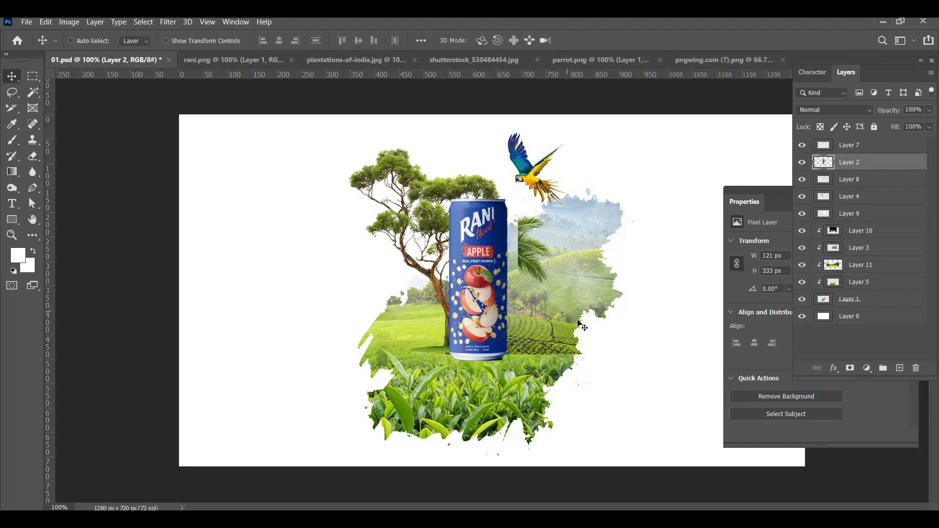
{"action": "key", "text": "Up"}
{"action": "key", "text": "Up"}
{"action": "key", "text": "Up"}
{"action": "key", "text": "Up"}
{"action": "key", "text": "Up"}
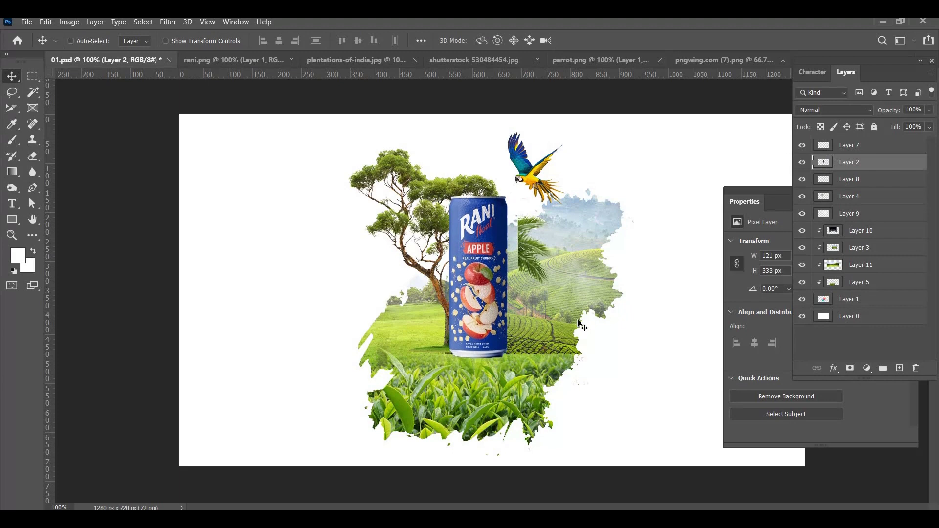
Step: Try to reposition the background layers behind and beside the can's right edge
{"action": "right_click", "coordinate": [529, 245]}
{"action": "left_click", "coordinate": [512, 247]}
{"action": "left_click_drag", "start_coordinate": [537, 249], "coordinate": [542, 248]}
{"action": "key", "text": "ctrl+z"}
{"action": "right_click", "coordinate": [548, 320]}
{"action": "left_click", "coordinate": [563, 328]}
{"action": "left_click_drag", "start_coordinate": [562, 327], "coordinate": [454, 347]}
{"action": "right_click", "coordinate": [533, 332]}
{"action": "left_click", "coordinate": [563, 350]}
{"action": "right_click", "coordinate": [534, 342]}
{"action": "left_click", "coordinate": [552, 371]}
{"action": "key", "text": "ctrl+z"}
{"action": "right_click", "coordinate": [530, 340]}
{"action": "left_click", "coordinate": [552, 377]}
{"action": "right_click", "coordinate": [543, 344]}
{"action": "left_click", "coordinate": [563, 381]}
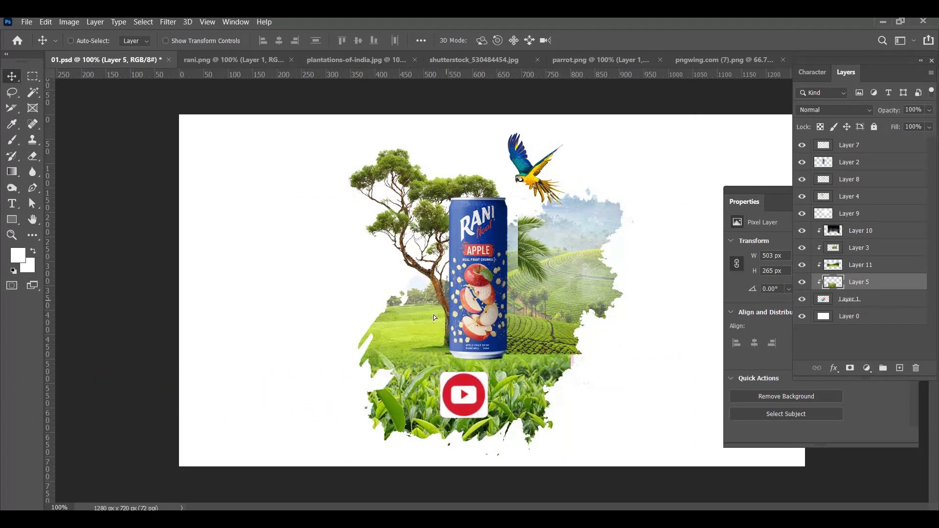
{"action": "key", "text": "ctrl+z"}
Step: Examine at 300% zoom which layers overlap around the tree trunk and the can's base
{"action": "right_click", "coordinate": [439, 294]}
{"action": "left_click", "coordinate": [465, 299]}
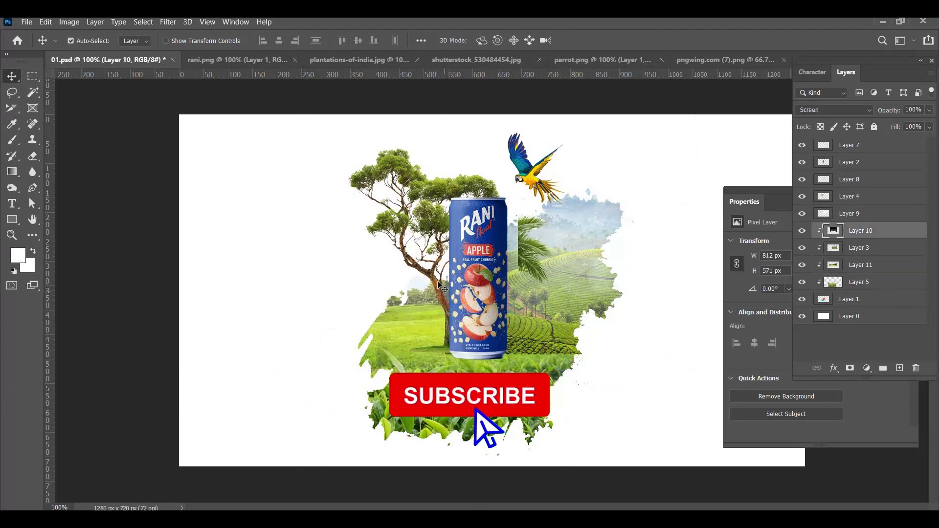
{"action": "right_click", "coordinate": [439, 293]}
{"action": "left_click", "coordinate": [464, 309]}
{"action": "scroll", "coordinate": [449, 319], "scroll_direction": "up", "scroll_amount": 2}
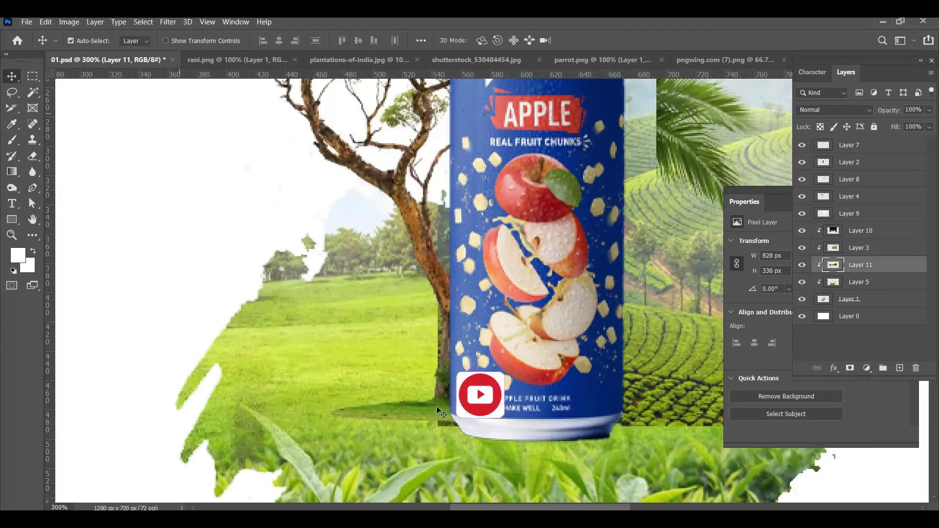
{"action": "right_click", "coordinate": [443, 392]}
{"action": "left_click", "coordinate": [475, 431]}
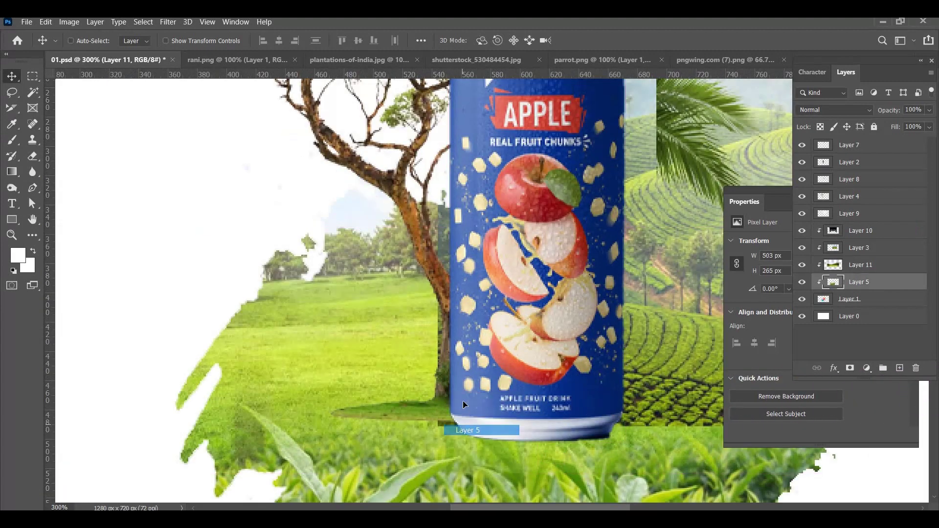
{"action": "right_click", "coordinate": [445, 383]}
{"action": "left_click", "coordinate": [903, 245]}
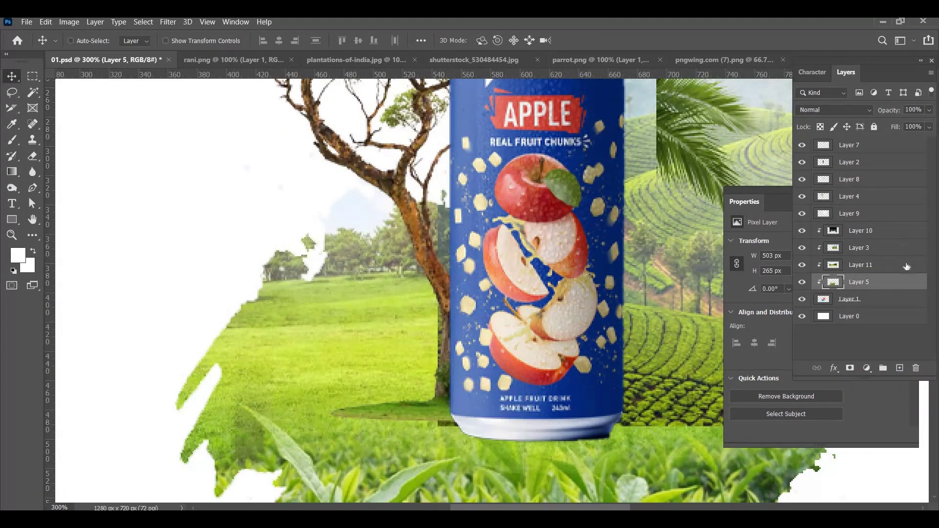
Step: Identify the tree layer by toggling layer visibility, and erase the hard lower edge of its grass patch with a 50 px eraser
{"action": "left_click", "coordinate": [803, 162]}
{"action": "left_click", "coordinate": [803, 162]}
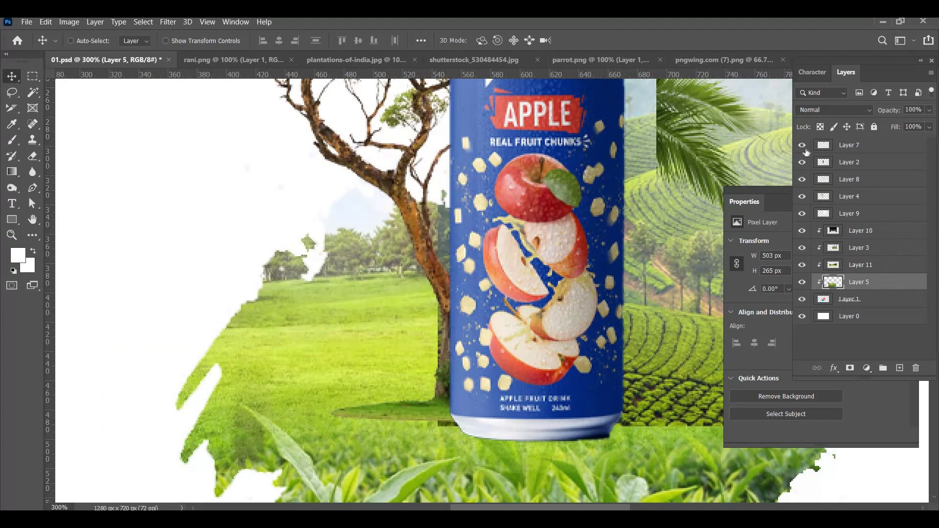
{"action": "left_click", "coordinate": [802, 196]}
{"action": "left_click", "coordinate": [803, 196]}
{"action": "left_click", "coordinate": [858, 198]}
{"action": "key", "text": "e"}
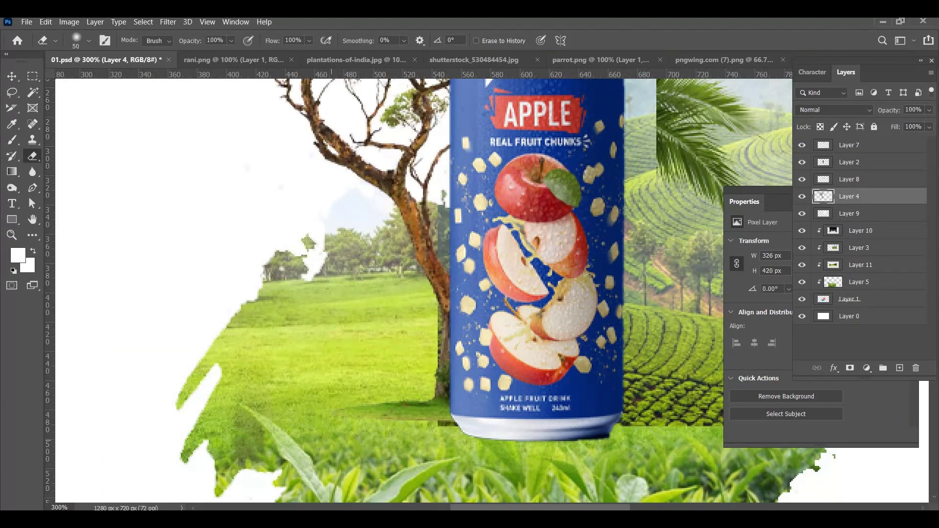
{"action": "left_click_drag", "start_coordinate": [440, 458], "coordinate": [470, 459]}
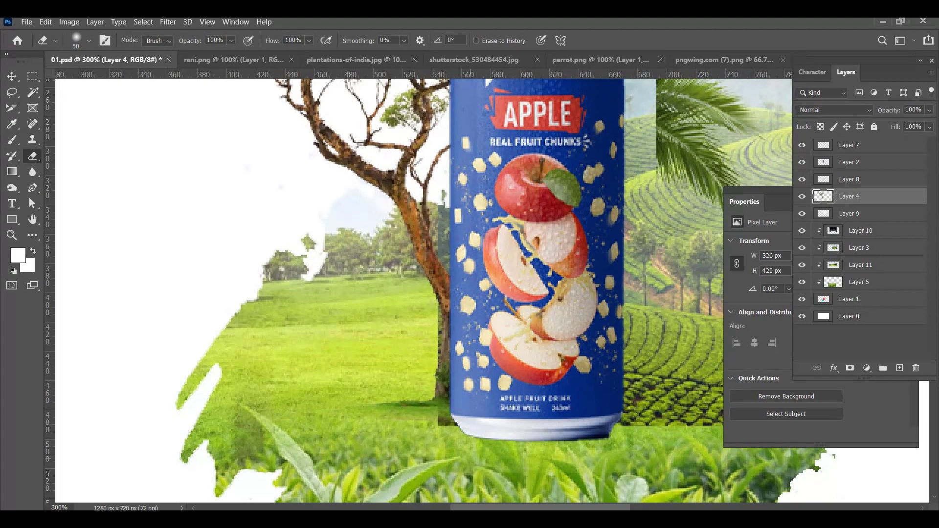
Step: Identify the plantation hills layer by toggling layer visibility, and erase its hard lower edge between the tree trunk and the can
{"action": "left_click", "coordinate": [820, 266]}
{"action": "left_click", "coordinate": [801, 264]}
{"action": "left_click", "coordinate": [801, 264]}
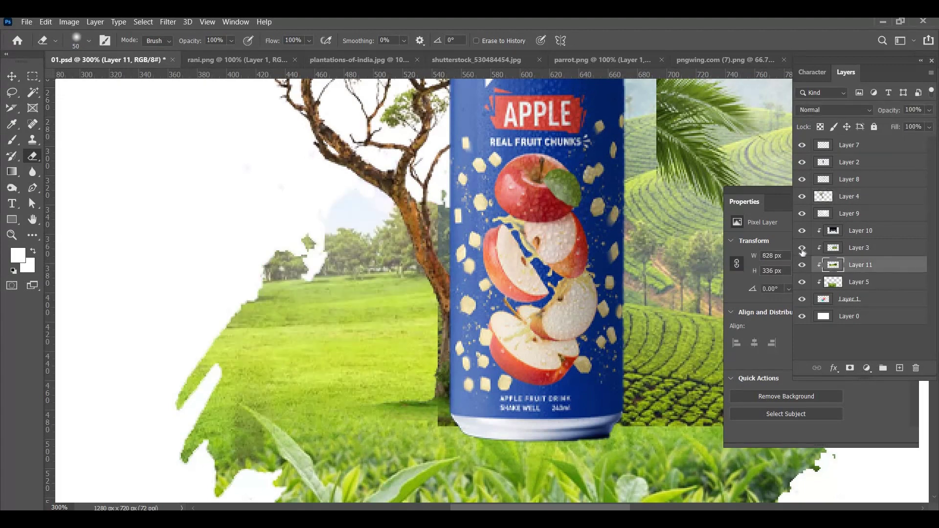
{"action": "left_click", "coordinate": [802, 247]}
{"action": "left_click", "coordinate": [802, 248]}
{"action": "left_click", "coordinate": [802, 248]}
{"action": "left_click", "coordinate": [802, 248]}
{"action": "left_click", "coordinate": [857, 251]}
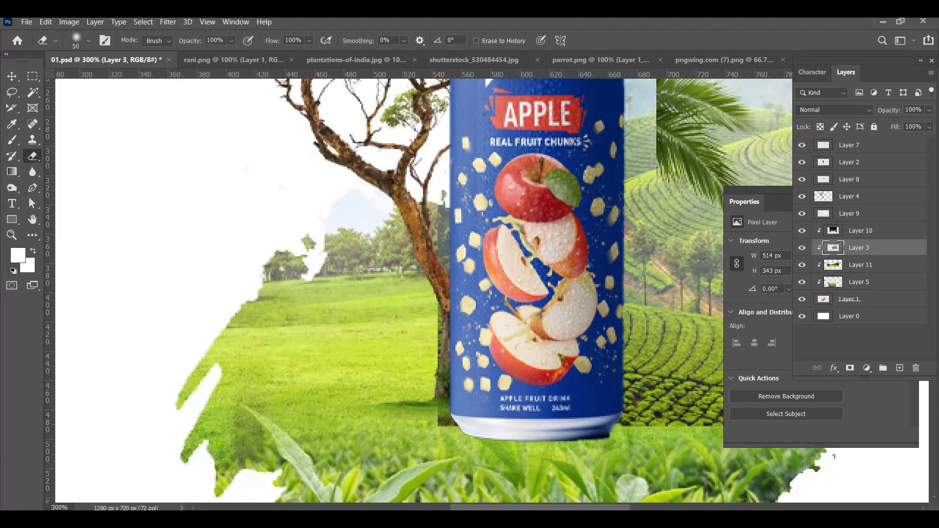
{"action": "left_click_drag", "start_coordinate": [423, 413], "coordinate": [433, 424]}
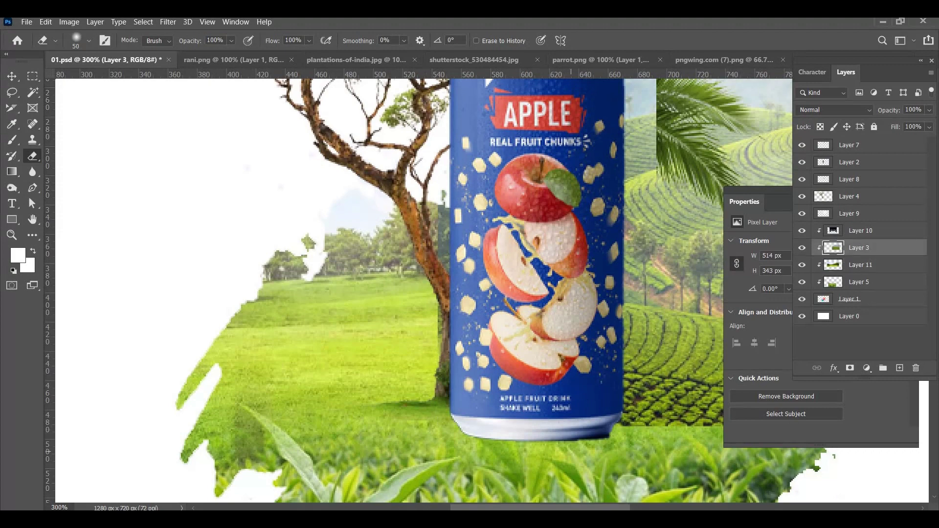
Step: Erase the hard lower edge of the plantation hills layer on the right side of the can, blending it into the tea leaves
{"action": "left_click", "coordinate": [648, 452], "text": "alt"}
{"action": "key", "text": "Tab"}
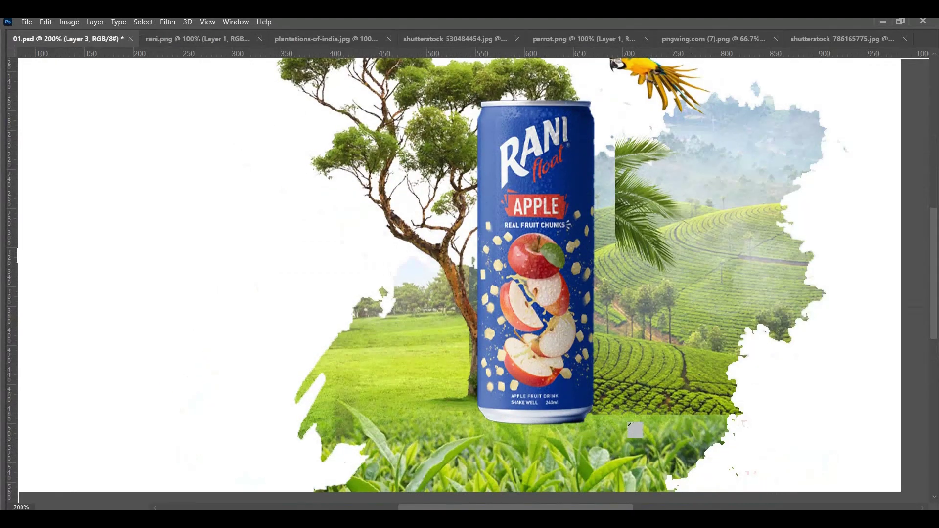
{"action": "mouse_move", "coordinate": [733, 430]}
{"action": "left_mouse_down"}
{"action": "mouse_move", "coordinate": [680, 422]}
{"action": "mouse_move", "coordinate": [734, 428]}
{"action": "mouse_move", "coordinate": [573, 433]}
{"action": "mouse_move", "coordinate": [620, 430]}
{"action": "left_mouse_up"}
Step: Find the can's layer, Layer 2, among the overlapping layers and add a layer mask to it
{"action": "right_click", "coordinate": [577, 389]}
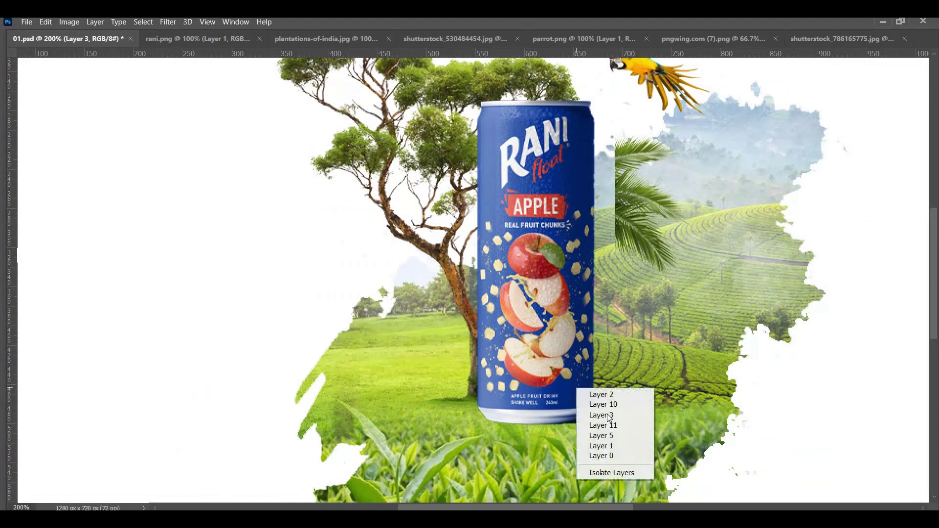
{"action": "left_click", "coordinate": [588, 455]}
{"action": "right_click", "coordinate": [563, 381]}
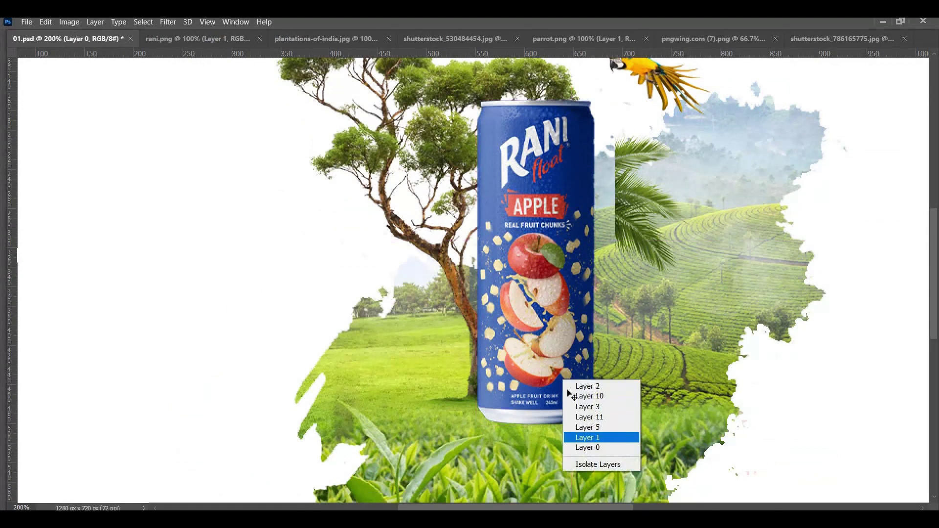
{"action": "left_click", "coordinate": [589, 438]}
{"action": "key", "text": "Tab"}
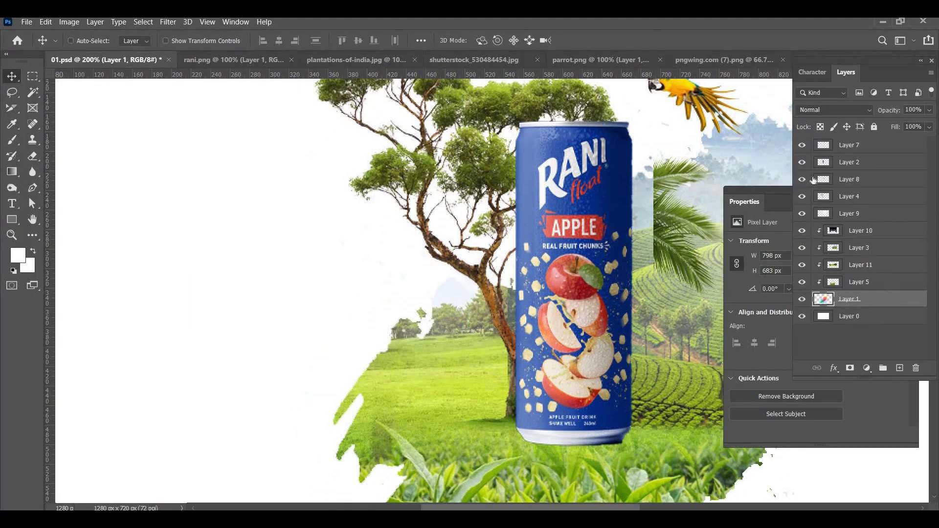
{"action": "double_click", "coordinate": [802, 163]}
{"action": "left_click", "coordinate": [851, 164]}
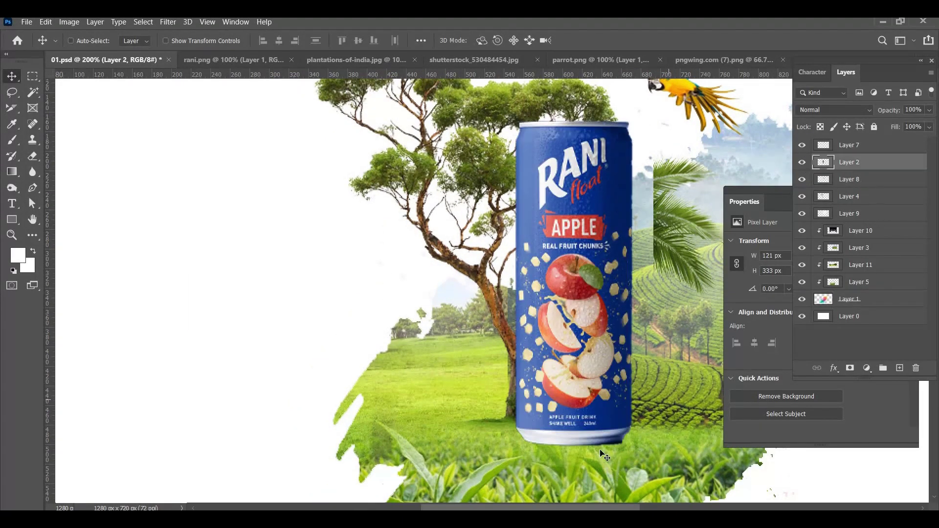
{"action": "left_click", "coordinate": [612, 429], "text": "alt"}
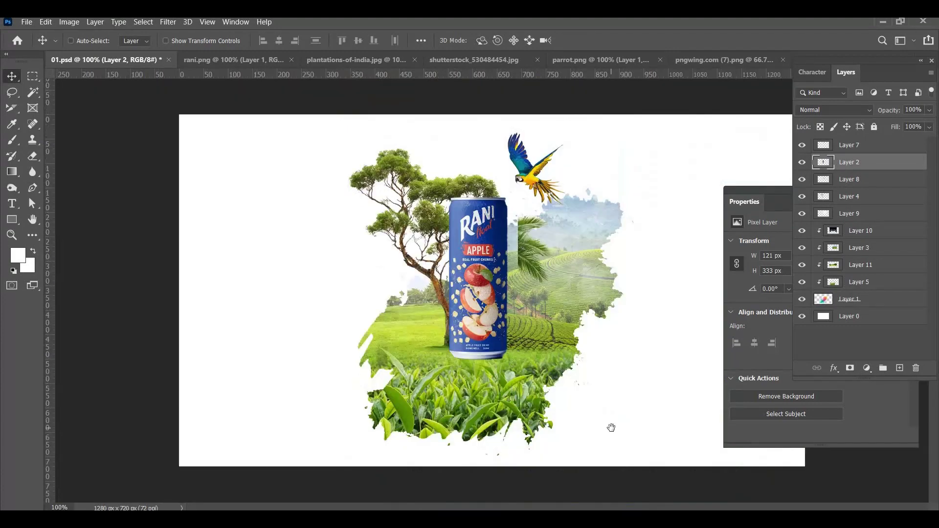
{"action": "left_click", "coordinate": [488, 366]}
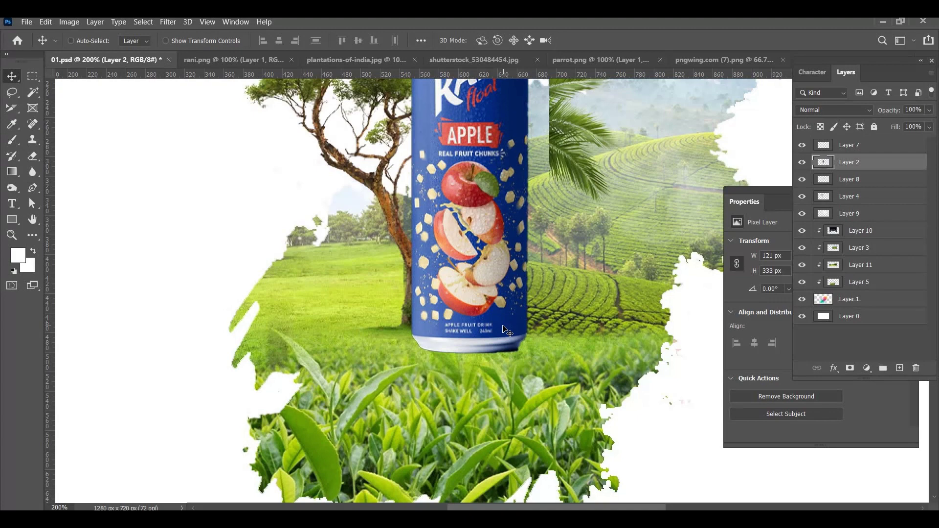
{"action": "left_click", "coordinate": [870, 371]}
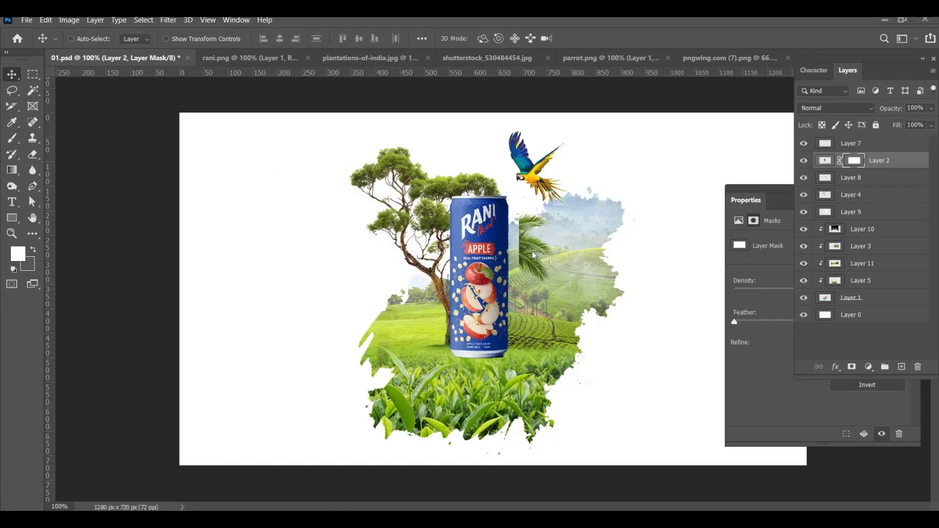
Step: Move the palm leaves layer slightly left so its straight cut edge tucks behind the can
{"action": "left_click", "coordinate": [521, 250], "text": "ctrl"}
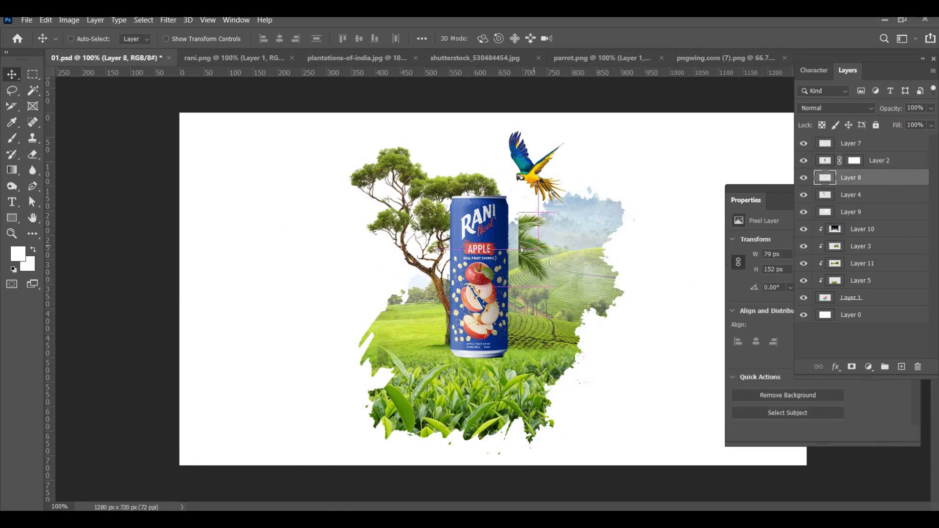
{"action": "left_click_drag", "start_coordinate": [521, 250], "coordinate": [525, 248]}
{"action": "key", "text": "ctrl+plus"}
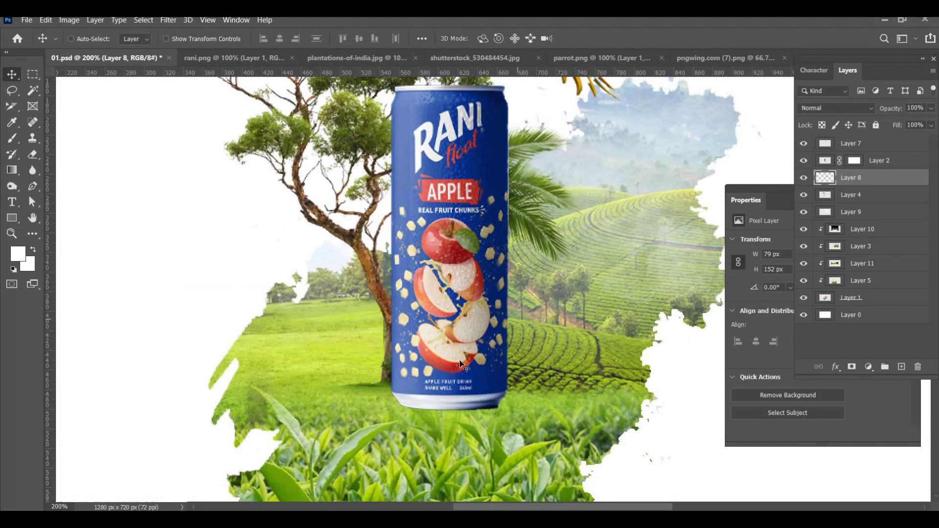
{"action": "scroll", "coordinate": [410, 334], "scroll_direction": "down", "scroll_amount": 2}
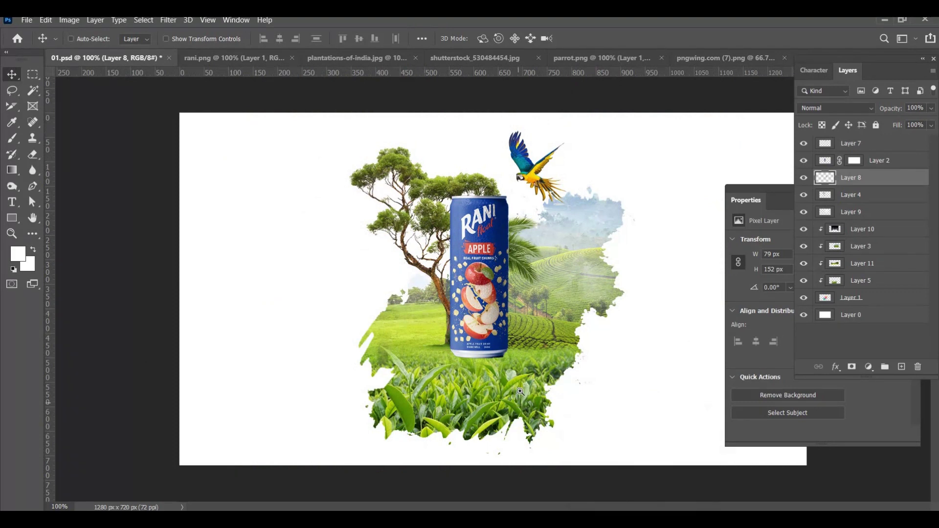
Step: Make the can's layer active and switch to the Brush tool for work around the can's base
{"action": "scroll", "coordinate": [436, 339], "scroll_direction": "up", "scroll_amount": 2}
{"action": "right_click", "coordinate": [445, 328]}
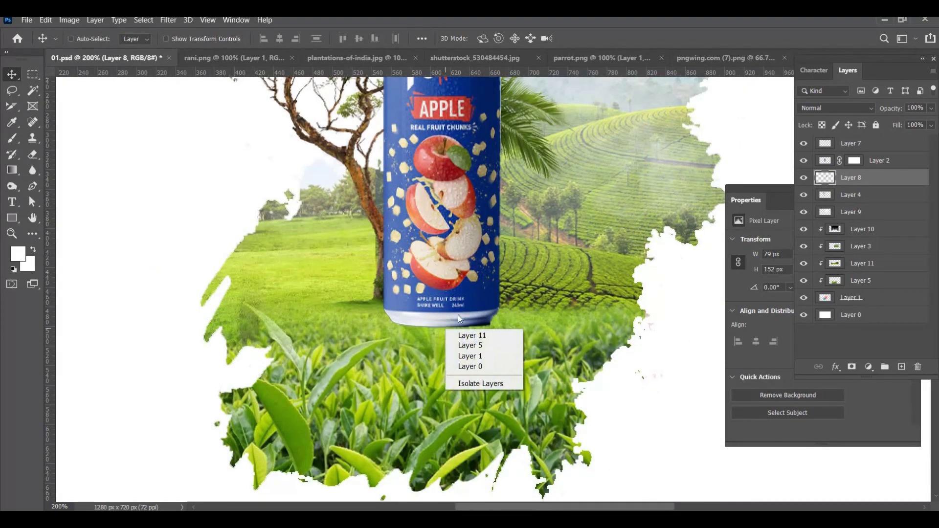
{"action": "left_click", "coordinate": [451, 276]}
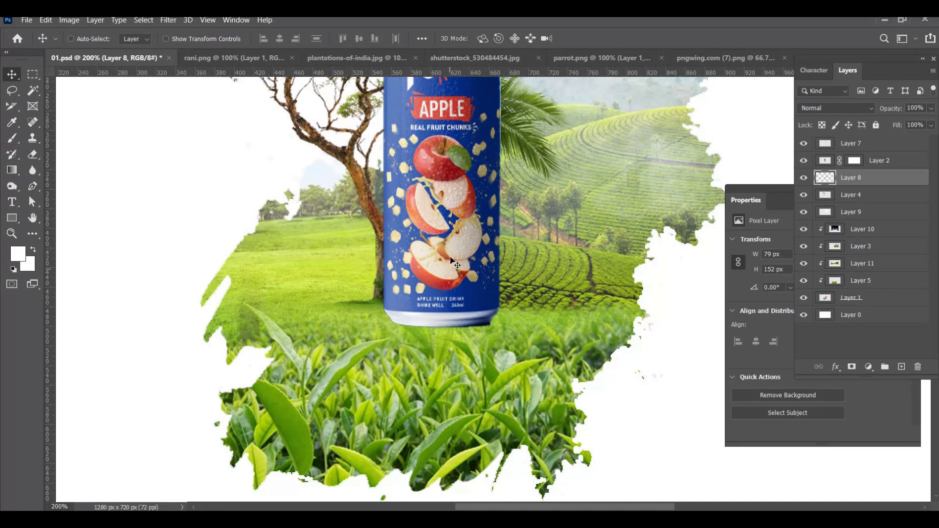
{"action": "right_click", "coordinate": [451, 257]}
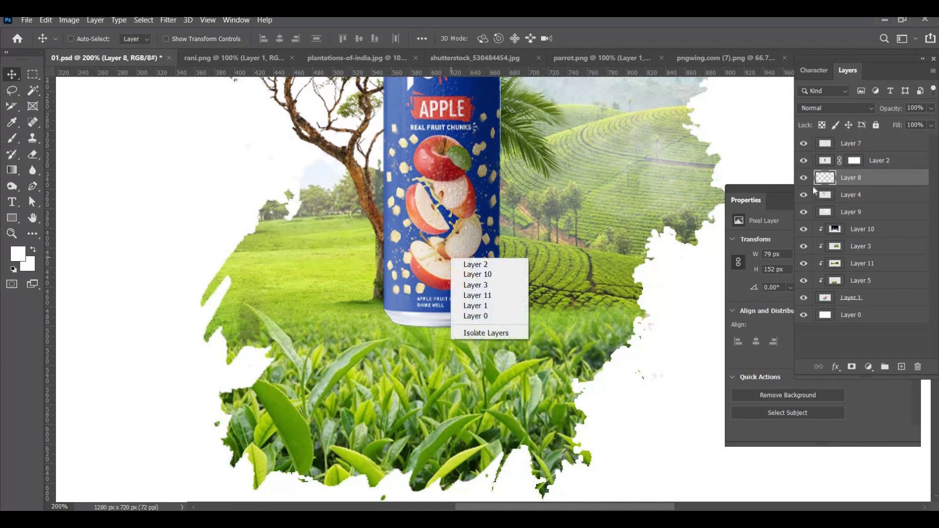
{"action": "left_click", "coordinate": [891, 163]}
{"action": "left_click", "coordinate": [881, 161]}
{"action": "key", "text": "b"}
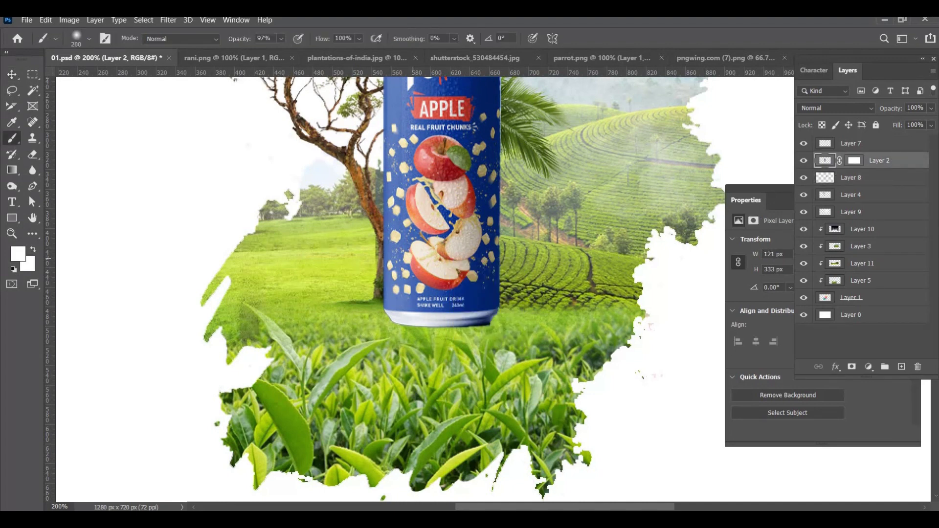
Step: Load grass brush 4 from the Grass Photoshop Brushes 3 set after trying grass brush 3 at 90 px
{"action": "right_click", "coordinate": [442, 222]}
{"action": "scroll", "coordinate": [572, 365], "scroll_direction": "down", "scroll_amount": 2}
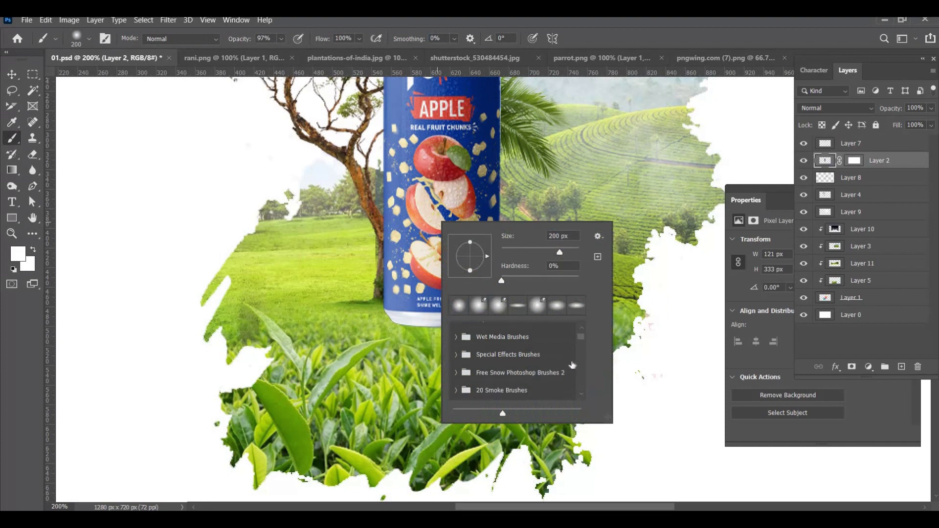
{"action": "scroll", "coordinate": [572, 365], "scroll_direction": "down", "scroll_amount": 3}
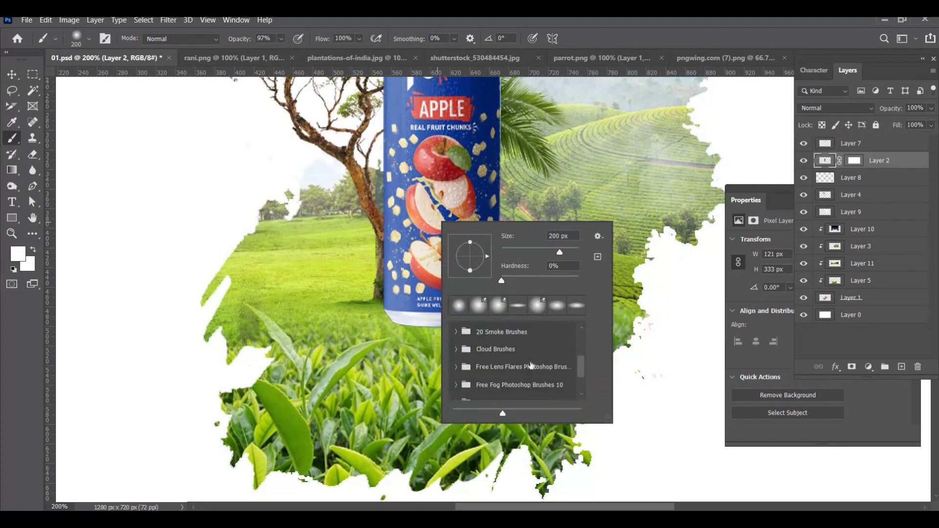
{"action": "scroll", "coordinate": [531, 365], "scroll_direction": "down", "scroll_amount": 4}
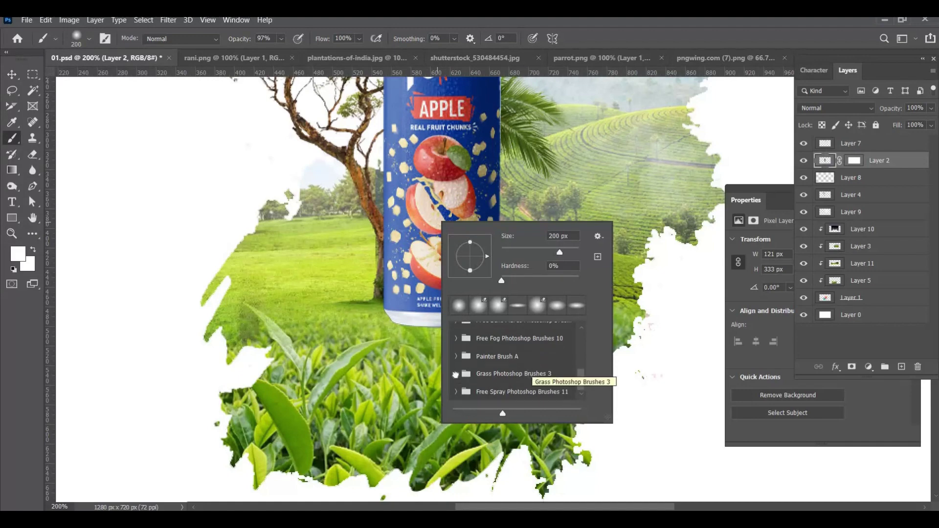
{"action": "left_click", "coordinate": [454, 375]}
{"action": "scroll", "coordinate": [518, 372], "scroll_direction": "down", "scroll_amount": 3}
{"action": "left_click", "coordinate": [518, 376]}
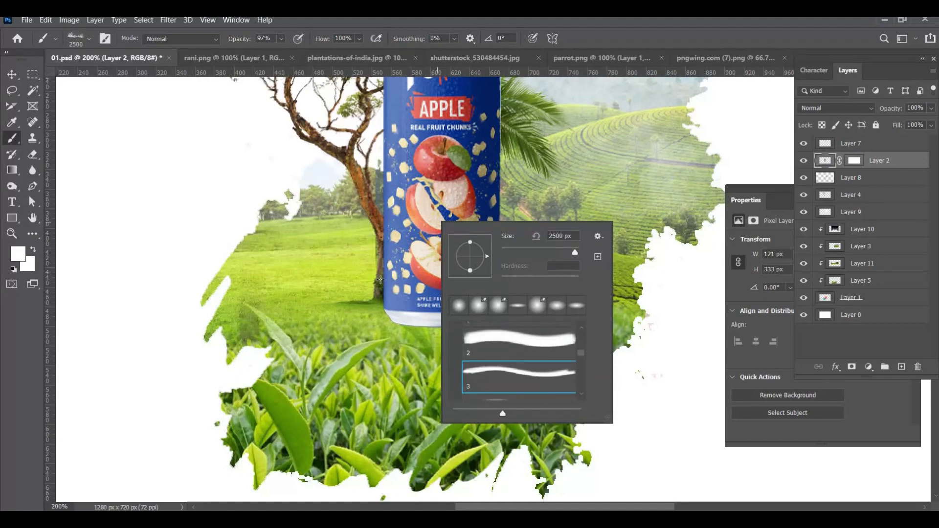
{"action": "left_click", "coordinate": [432, 277]}
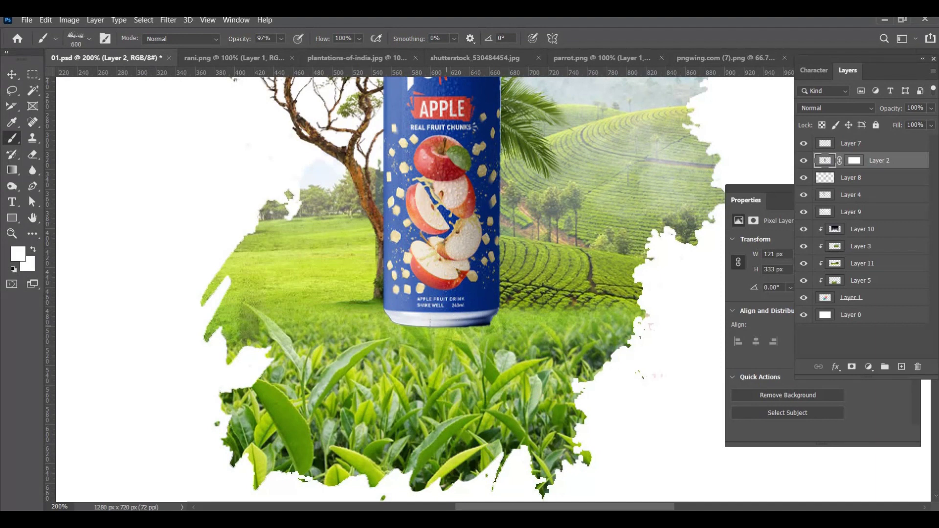
{"action": "right_click", "coordinate": [428, 297]}
{"action": "scroll", "coordinate": [542, 455], "scroll_direction": "down", "scroll_amount": 1}
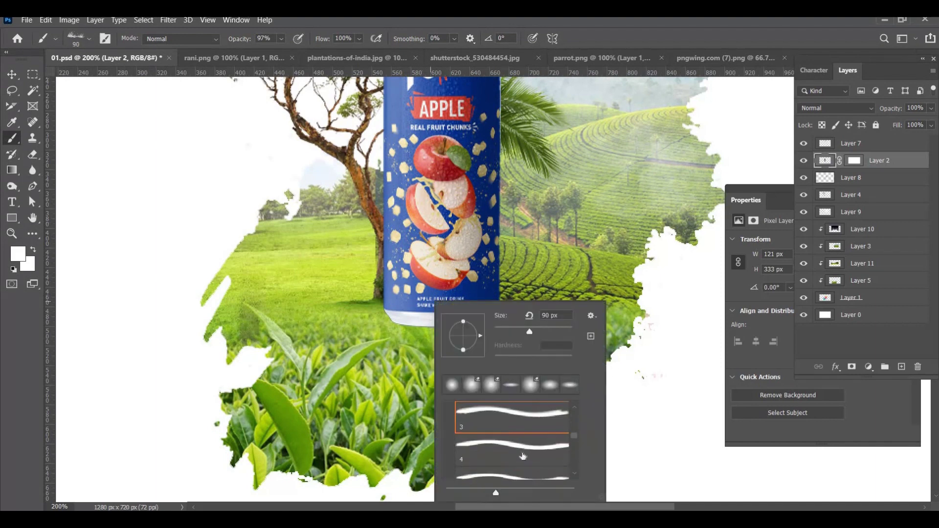
{"action": "double_click", "coordinate": [522, 452]}
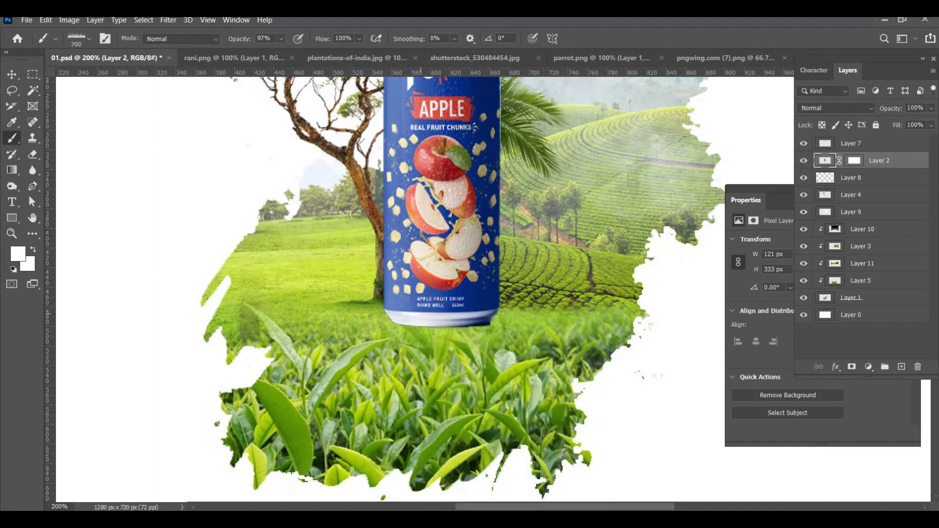
Step: Try stamping white grass across the can's base on the can layer's pixels with the 175 px grass brush
{"action": "left_click", "coordinate": [440, 315]}
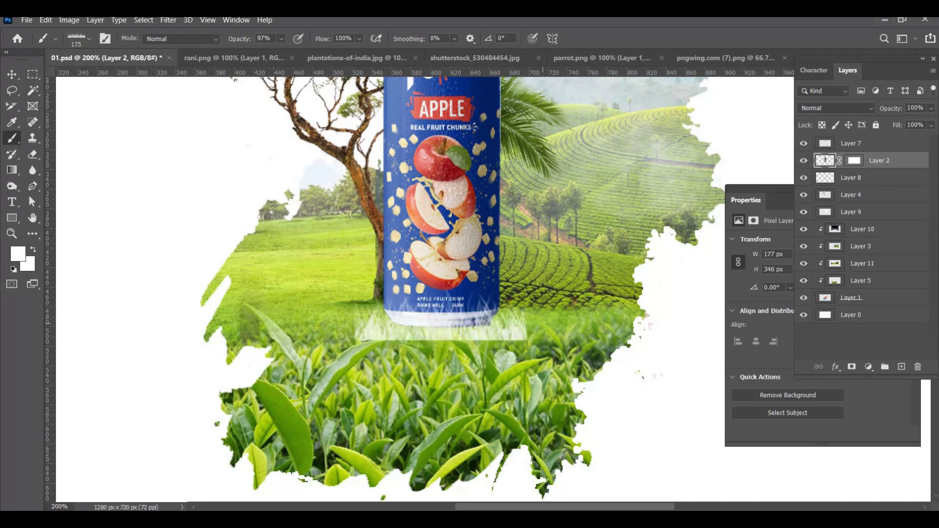
{"action": "key", "text": "ctrl+z"}
{"action": "left_click", "coordinate": [461, 317]}
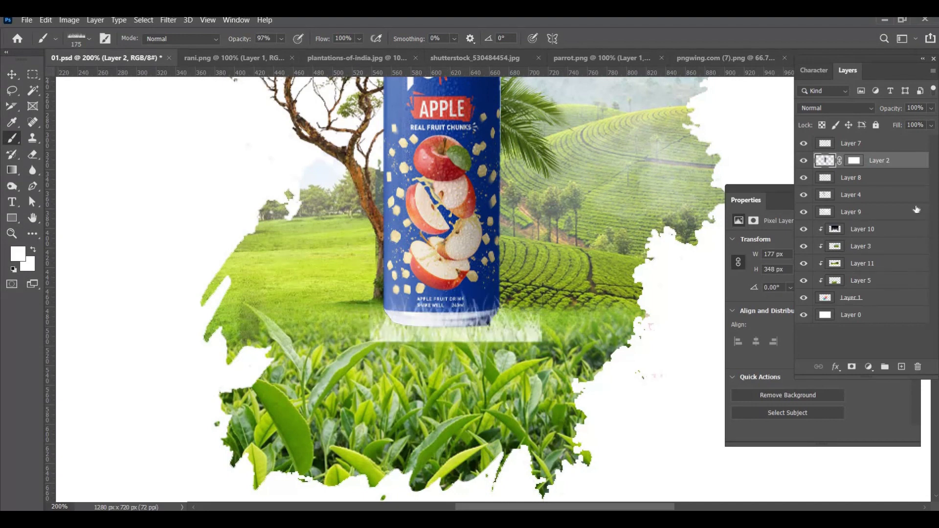
{"action": "key", "text": "ctrl+z"}
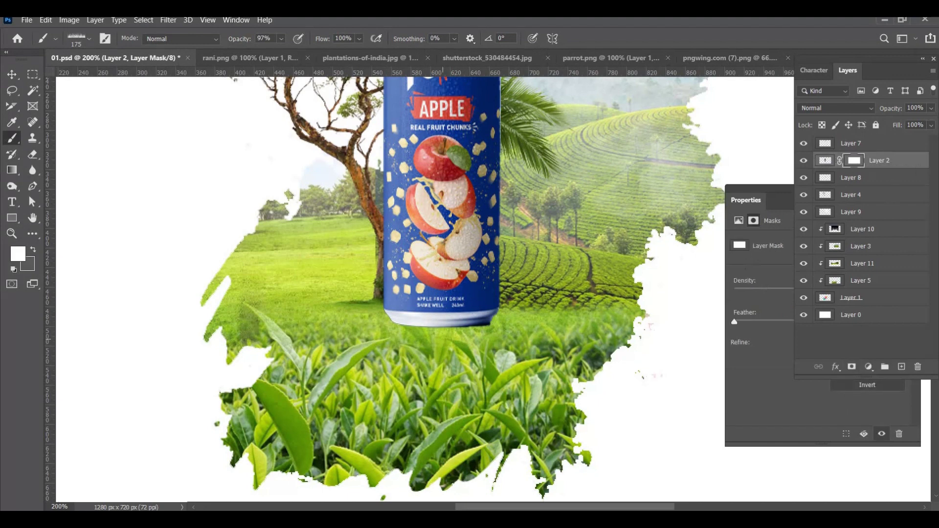
Step: Paint black grass strokes on the can's layer mask along its bottom rim, using the grass brush at about 70 to 90 px
{"action": "key", "text": "x"}
{"action": "key", "text": "d"}
{"action": "key", "text": "x"}
{"action": "left_click", "coordinate": [433, 321]}
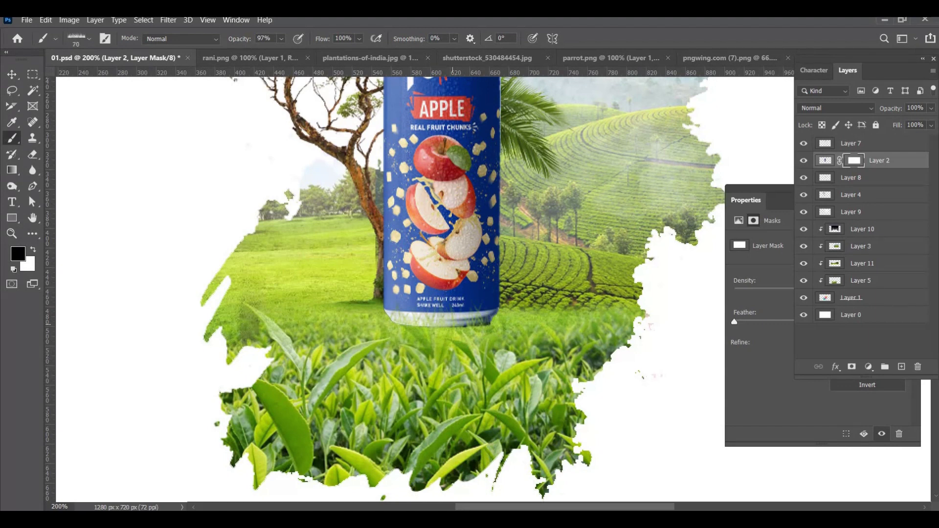
{"action": "left_click", "coordinate": [423, 320]}
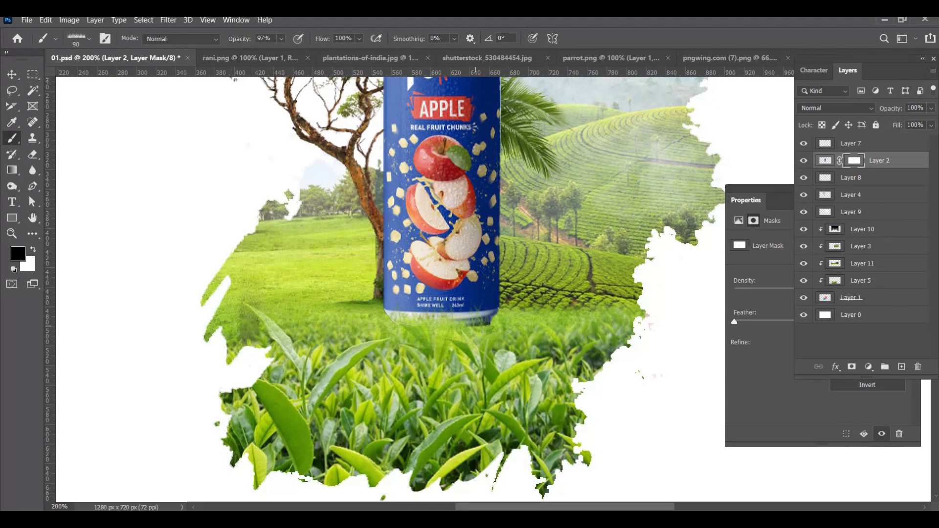
{"action": "left_click_drag", "start_coordinate": [475, 318], "coordinate": [485, 315]}
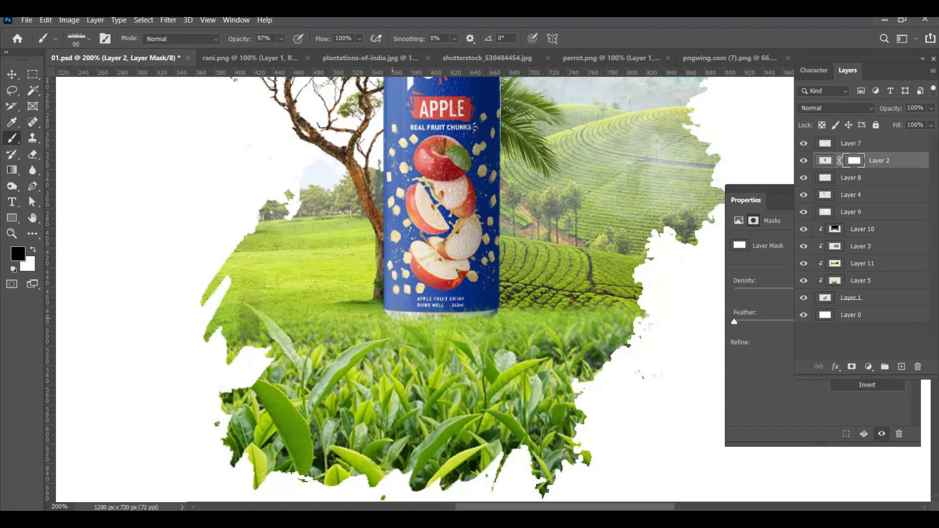
Step: Load grass brush 2 from the grass brush set after trying brush 7 and another grass preset
{"action": "right_click", "coordinate": [451, 304]}
{"action": "scroll", "coordinate": [551, 447], "scroll_direction": "down", "scroll_amount": 3}
{"action": "left_click", "coordinate": [533, 459]}
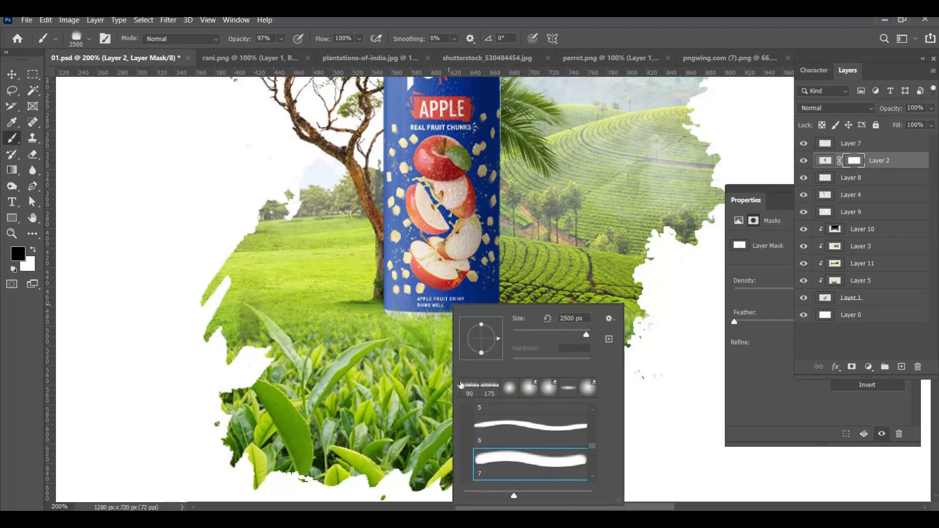
{"action": "left_click", "coordinate": [443, 260]}
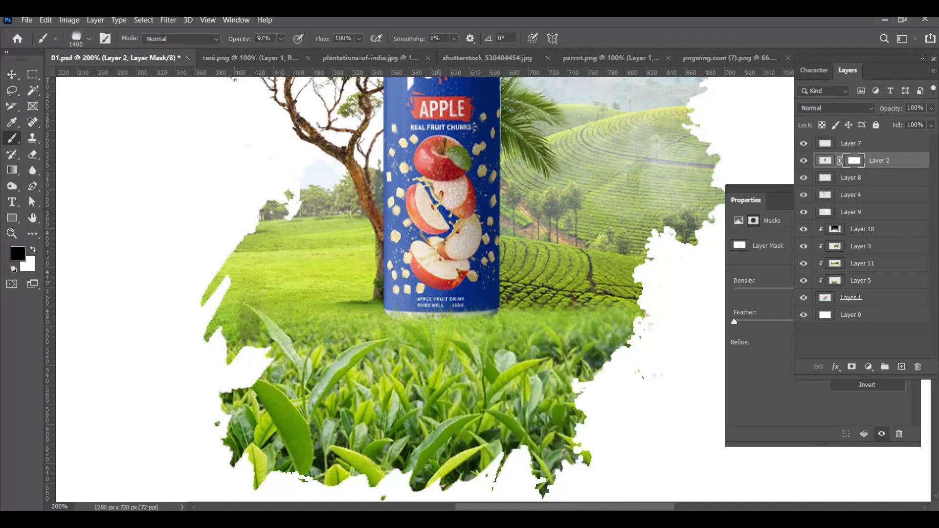
{"action": "right_click", "coordinate": [446, 279]}
{"action": "scroll", "coordinate": [557, 446], "scroll_direction": "down", "scroll_amount": 3}
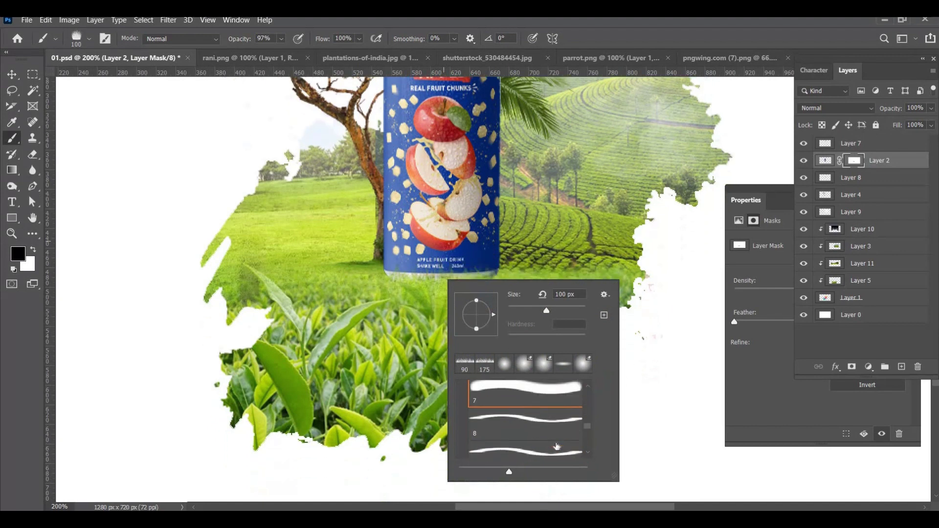
{"action": "double_click", "coordinate": [530, 453]}
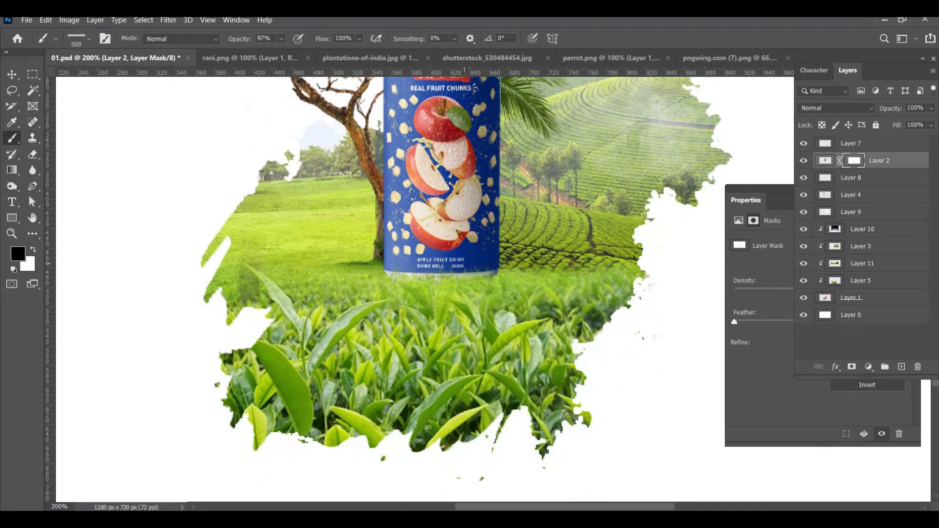
{"action": "right_click", "coordinate": [456, 267]}
{"action": "scroll", "coordinate": [558, 390], "scroll_direction": "up", "scroll_amount": 4}
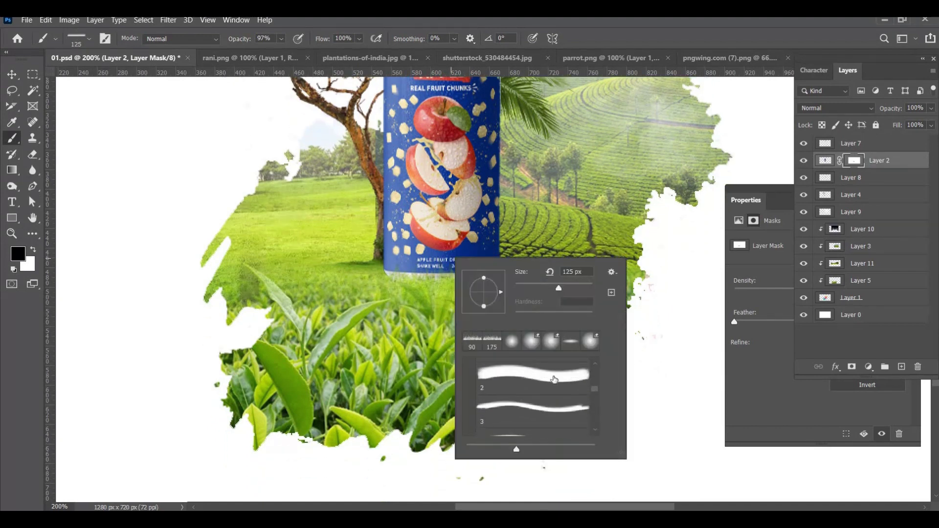
{"action": "double_click", "coordinate": [553, 377]}
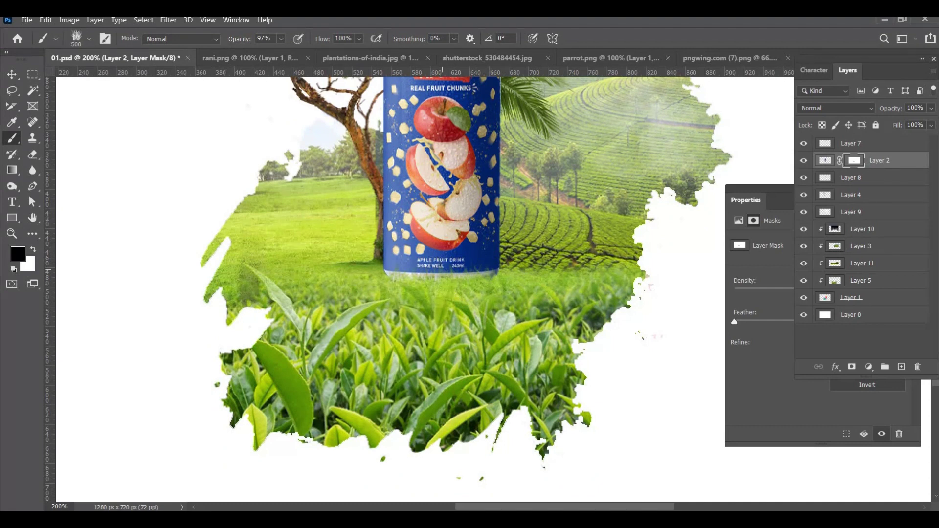
Step: Paint black grass blades along the can's bottom edge on its layer mask, reducing the grass brush to 45 px
{"action": "key", "text": "bracketleft"}
{"action": "key", "text": "bracketleft"}
{"action": "key", "text": "bracketleft"}
{"action": "key", "text": "bracketleft"}
{"action": "key", "text": "bracketleft"}
{"action": "mouse_move", "coordinate": [387, 262]}
{"action": "left_mouse_down"}
{"action": "mouse_move", "coordinate": [447, 283]}
{"action": "mouse_move", "coordinate": [435, 269]}
{"action": "mouse_move", "coordinate": [492, 270]}
{"action": "mouse_move", "coordinate": [471, 279]}
{"action": "mouse_move", "coordinate": [415, 268]}
{"action": "mouse_move", "coordinate": [453, 272]}
{"action": "mouse_move", "coordinate": [497, 261]}
{"action": "left_mouse_up"}
{"action": "key", "text": "ctrl+minus"}
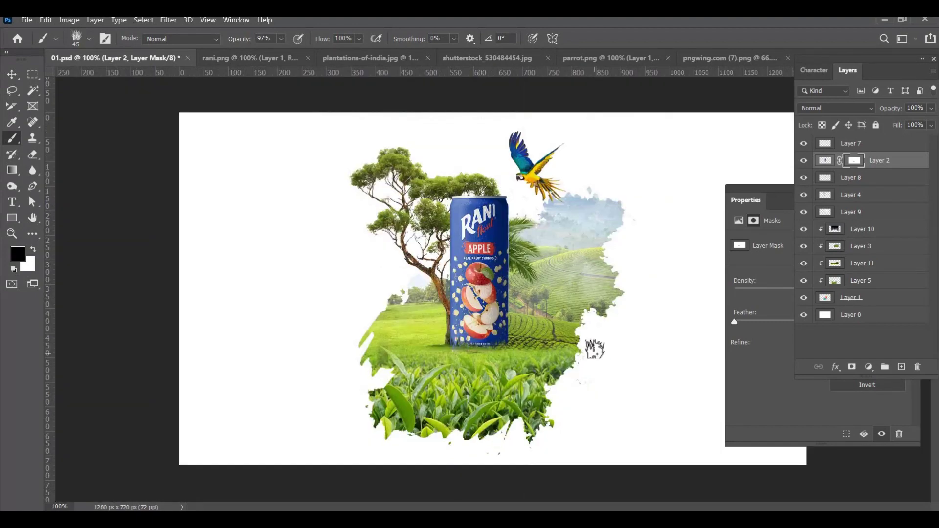
Step: Try shifting the lawn layer (Layer 11) and the plantation layer (Layer 3) behind the can
{"action": "key", "text": "v"}
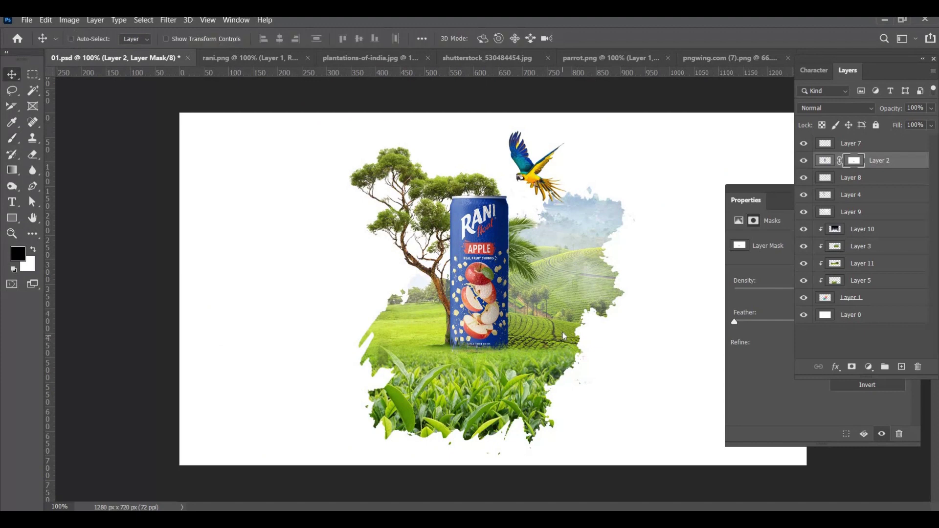
{"action": "right_click", "coordinate": [569, 332]}
{"action": "left_click", "coordinate": [598, 348]}
{"action": "right_click", "coordinate": [560, 333]}
{"action": "key", "text": "Escape"}
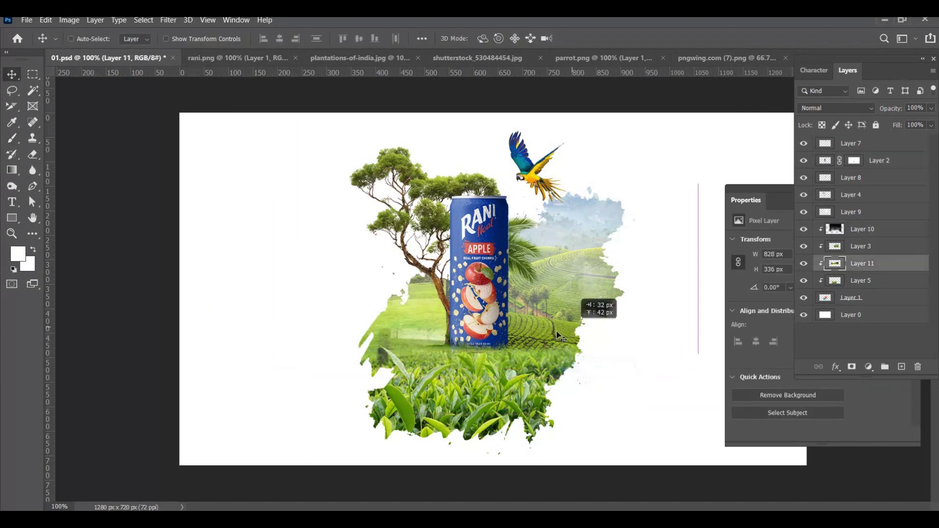
{"action": "right_click", "coordinate": [558, 336]}
{"action": "left_click", "coordinate": [576, 358]}
{"action": "left_click_drag", "start_coordinate": [559, 338], "coordinate": [582, 367]}
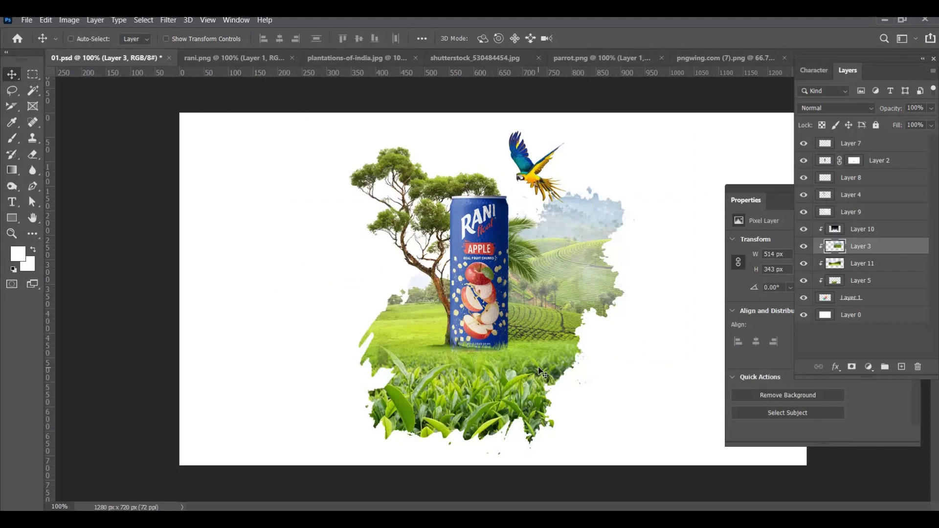
Step: Save the document, make the can's layer active and toggle its visibility to check it
{"action": "key", "text": "ctrl+plus"}
{"action": "key", "text": "ctrl+s"}
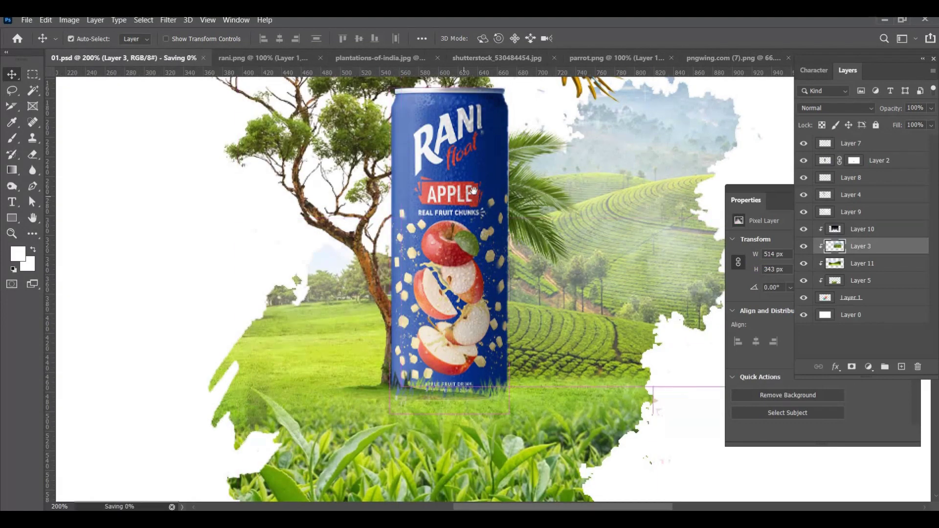
{"action": "key", "text": "ctrl+minus"}
{"action": "right_click", "coordinate": [482, 212]}
{"action": "left_click", "coordinate": [533, 211]}
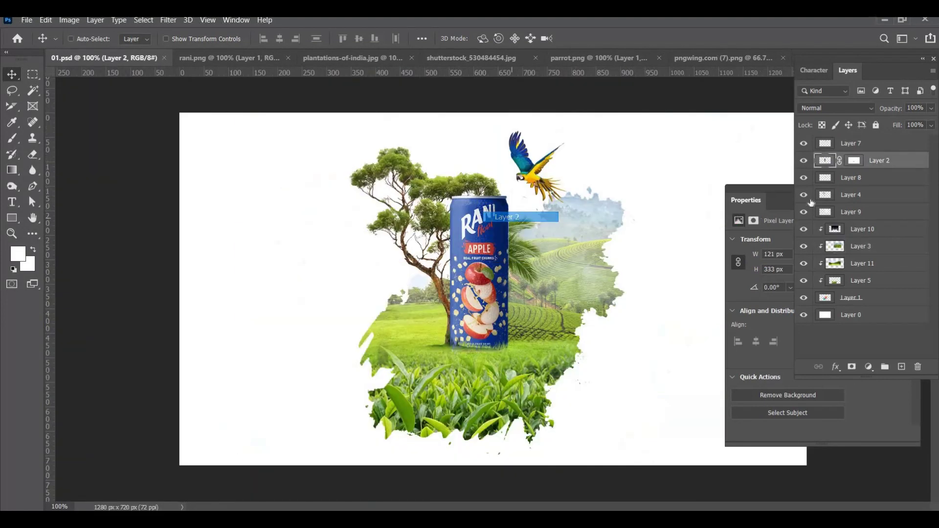
{"action": "left_click", "coordinate": [804, 161]}
{"action": "left_click", "coordinate": [803, 161]}
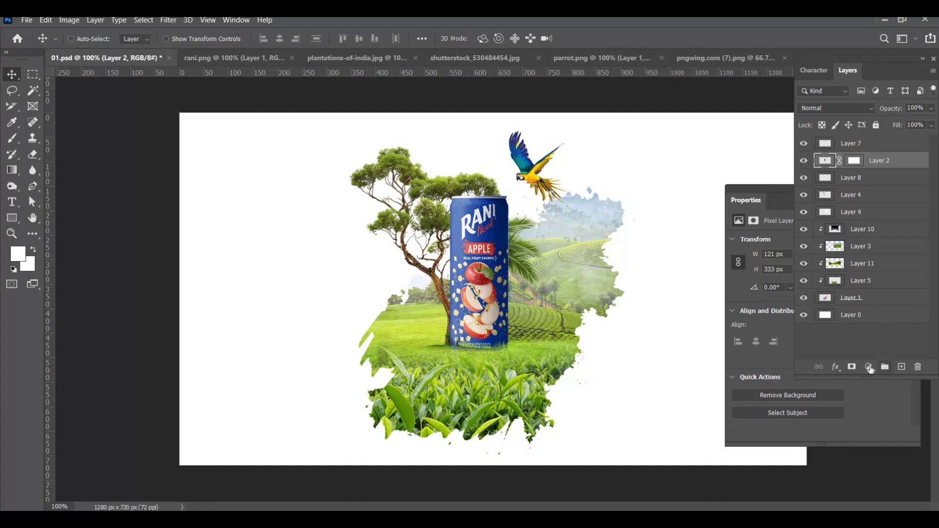
Step: Add a Levels adjustment clipped to the can's layer and lower its white output level to 174
{"action": "left_click", "coordinate": [868, 368]}
{"action": "left_click", "coordinate": [889, 201]}
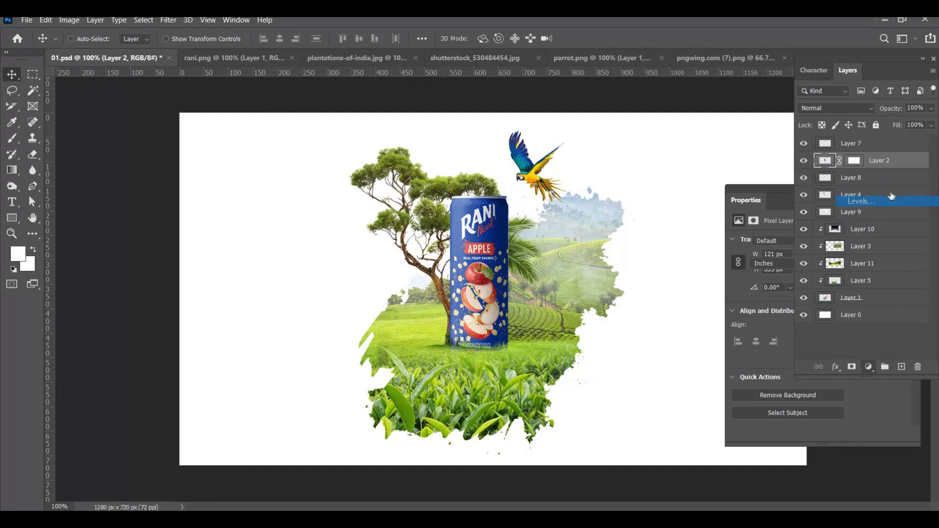
{"action": "right_click", "coordinate": [906, 165]}
{"action": "left_click", "coordinate": [809, 237]}
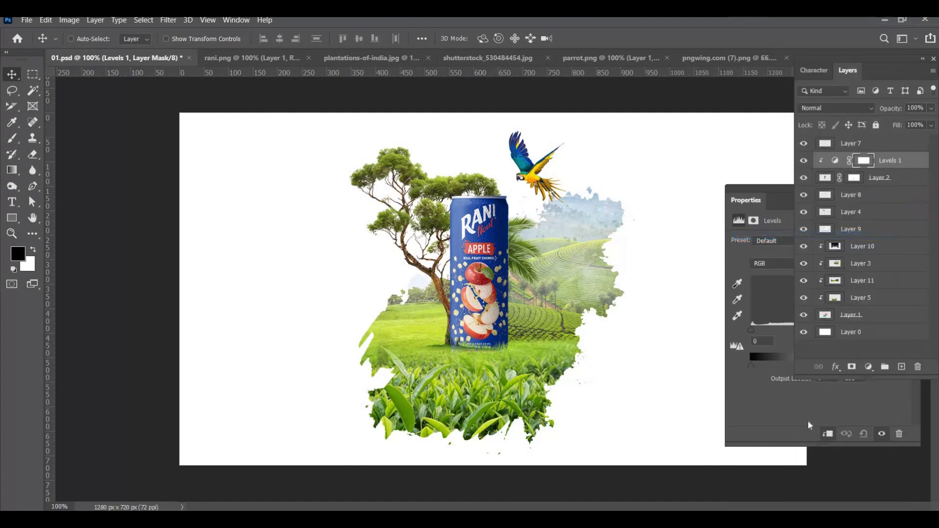
{"action": "left_click_drag", "start_coordinate": [869, 371], "coordinate": [855, 366]}
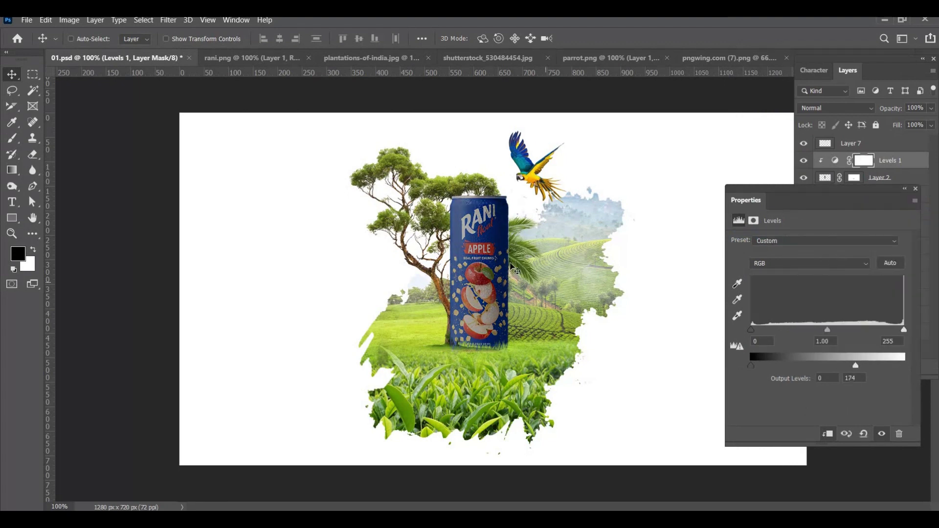
Step: Paint black on the Levels mask over the can's lit area with a soft round brush, from 45 px up to 175 px
{"action": "scroll", "coordinate": [473, 287], "scroll_direction": "up", "scroll_amount": 1}
{"action": "key", "text": "b"}
{"action": "right_click", "coordinate": [470, 167]}
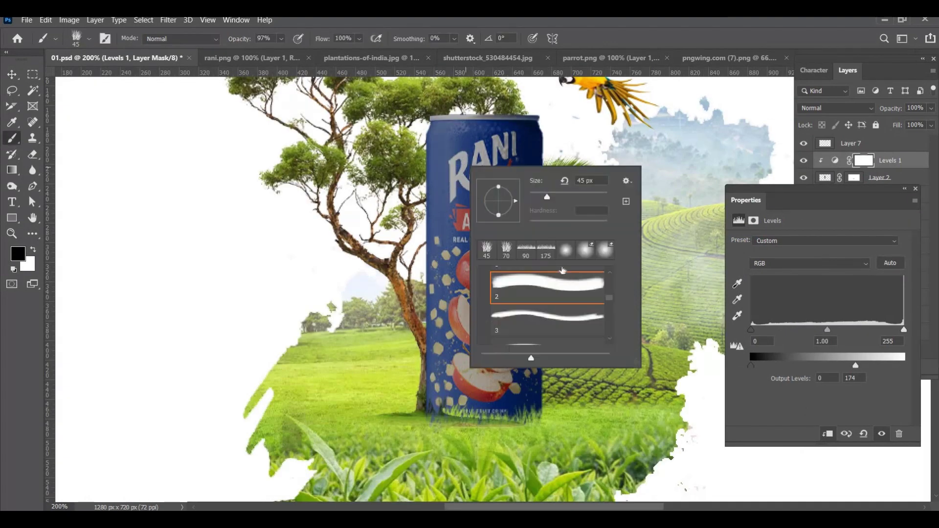
{"action": "left_click", "coordinate": [566, 251]}
{"action": "left_click", "coordinate": [425, 168]}
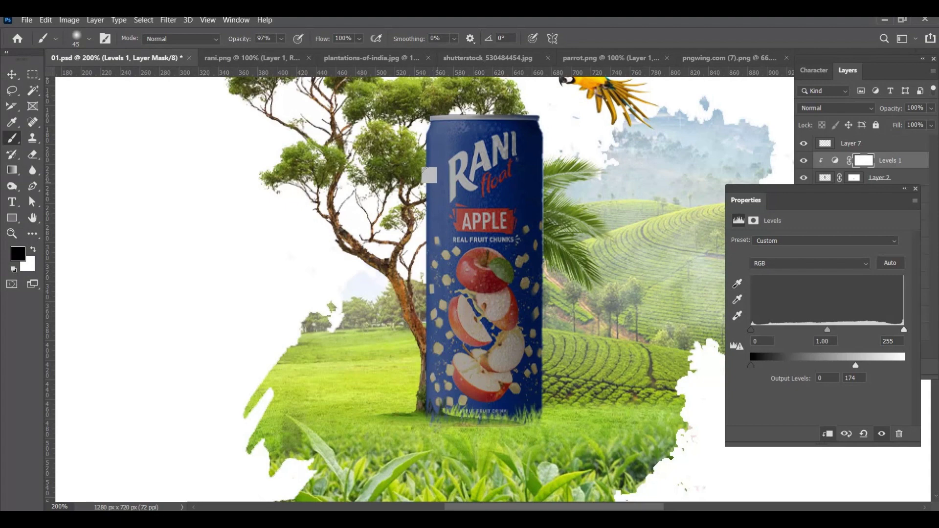
{"action": "mouse_move", "coordinate": [436, 167]}
{"action": "left_mouse_down"}
{"action": "mouse_move", "coordinate": [433, 260]}
{"action": "mouse_move", "coordinate": [440, 142]}
{"action": "mouse_move", "coordinate": [401, 371]}
{"action": "left_mouse_up"}
{"action": "key", "text": "bracketright"}
{"action": "left_click", "coordinate": [429, 348], "text": "alt"}
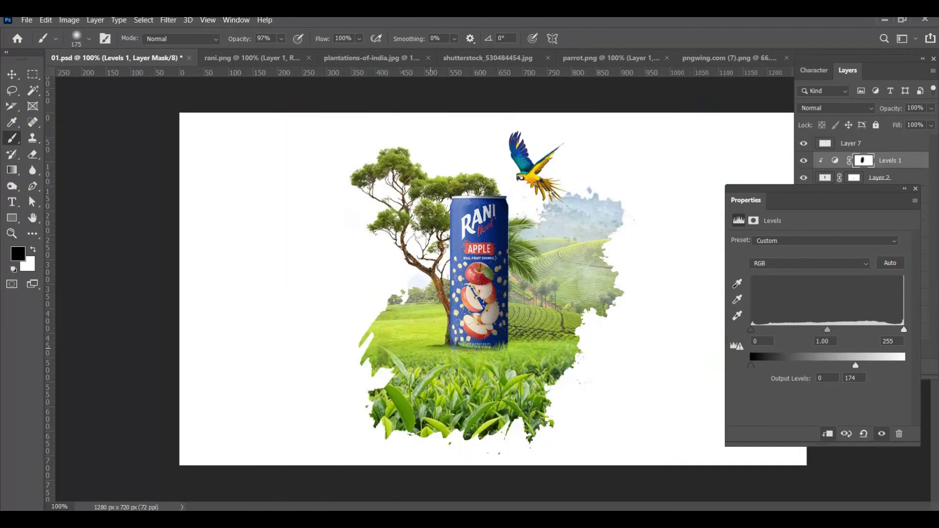
Step: Draw a slanted four-point Pen path from the can's base across the tea terraces and convert it into a selection
{"action": "key", "text": "v"}
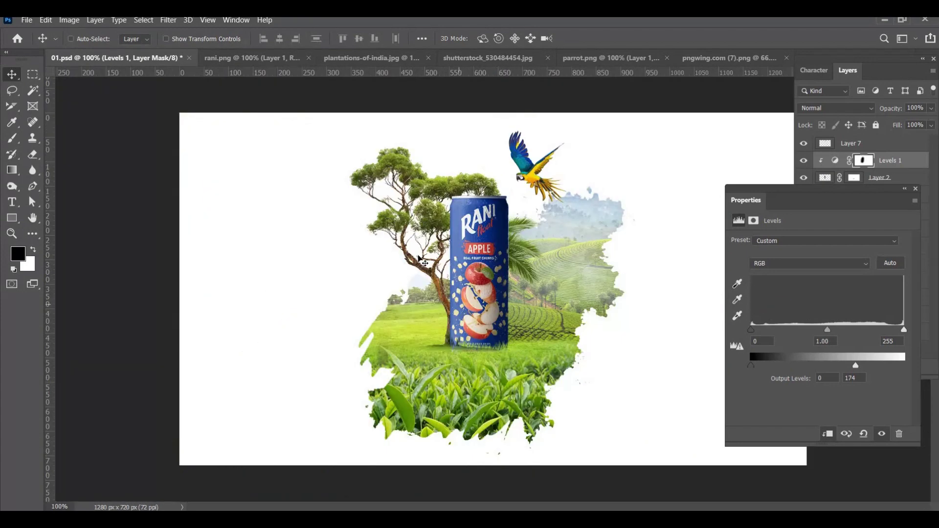
{"action": "right_click", "coordinate": [554, 326]}
{"action": "left_click", "coordinate": [570, 329]}
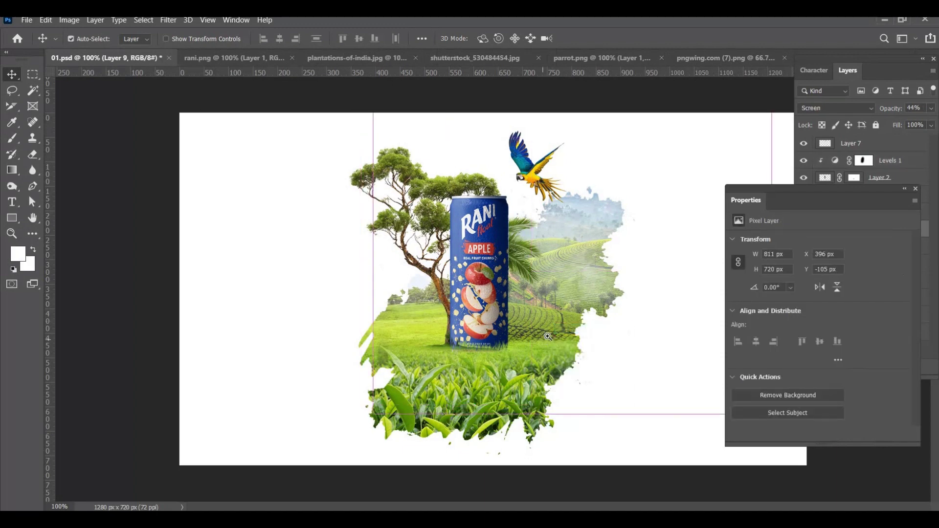
{"action": "scroll", "coordinate": [570, 325], "scroll_direction": "up", "scroll_amount": 3}
{"action": "key", "text": "p"}
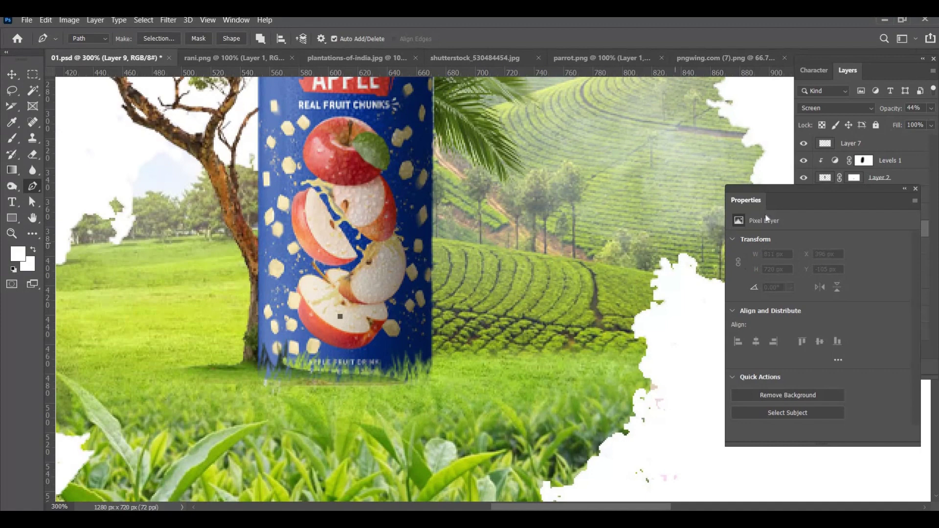
{"action": "left_click", "coordinate": [696, 222]}
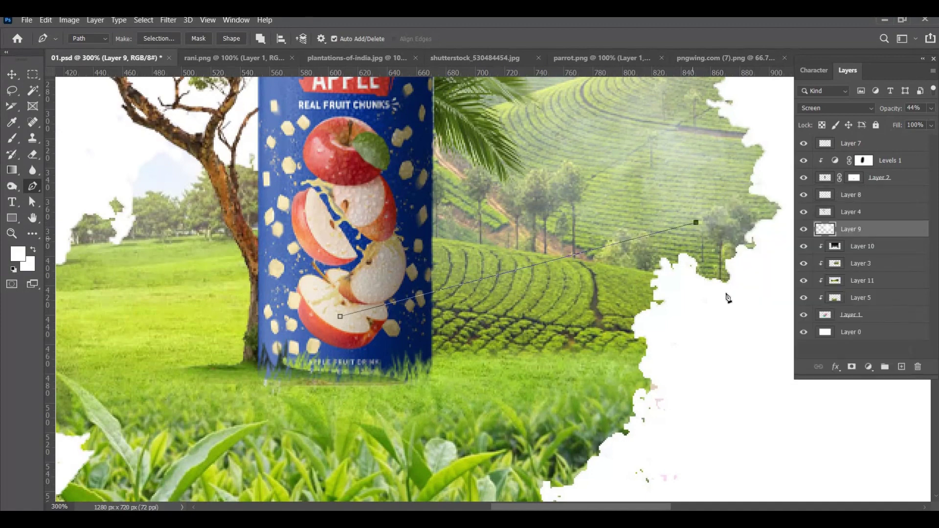
{"action": "left_click", "coordinate": [749, 297]}
{"action": "left_click", "coordinate": [397, 394]}
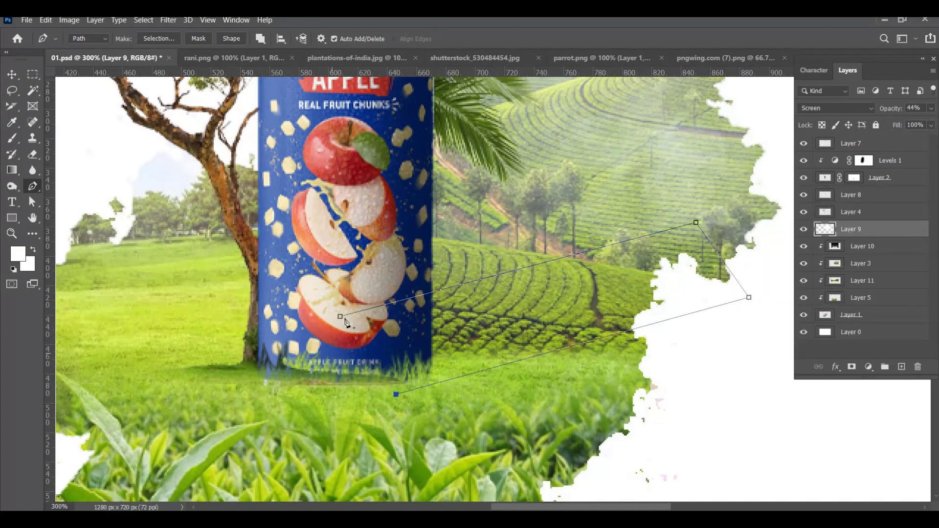
{"action": "left_click", "coordinate": [341, 317]}
{"action": "key", "text": "ctrl+Return"}
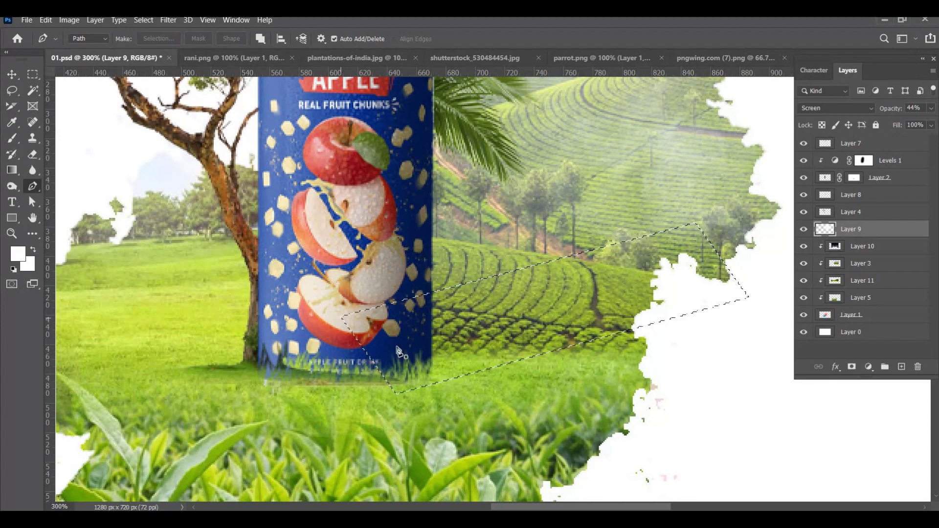
Step: Sample a dark grey brush colour beside the can and bring the haze layer (Layer 9) to the front
{"action": "key", "text": "b"}
{"action": "left_click", "coordinate": [467, 310], "text": "alt"}
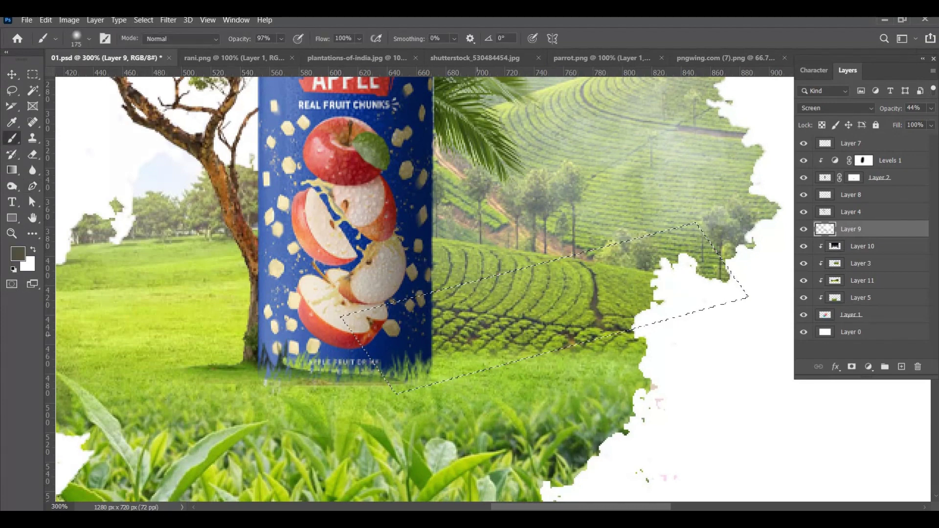
{"action": "left_click", "coordinate": [457, 312], "text": "alt"}
{"action": "left_click", "coordinate": [502, 318]}
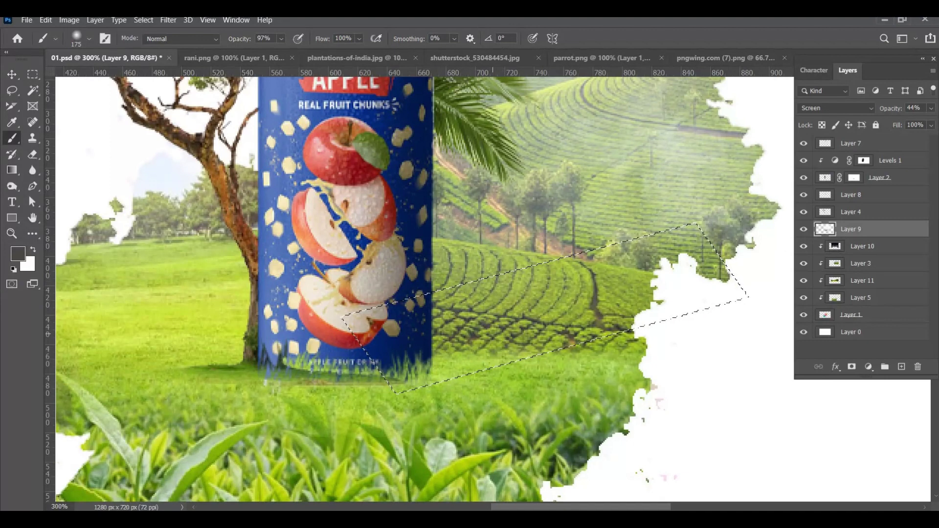
{"action": "key", "text": "ctrl+shift+bracketright"}
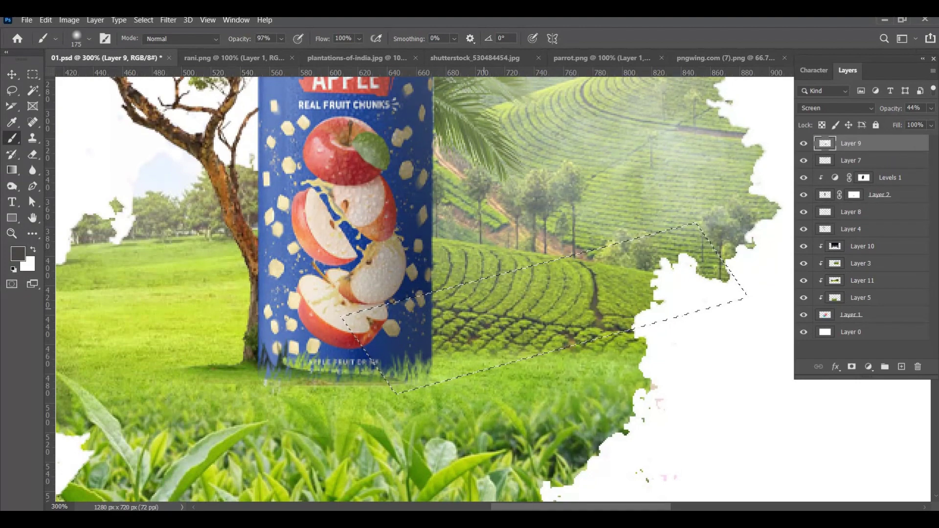
Step: Create a new layer, paint the slanted selection dark grey with the 175 px soft brush, and deselect
{"action": "key", "text": "ctrl+shift+n"}
{"action": "key", "text": "Return"}
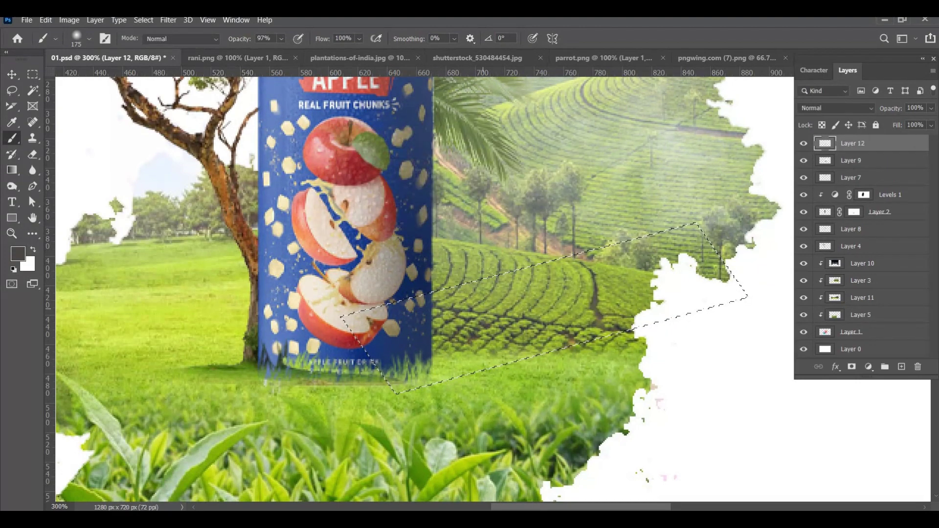
{"action": "left_click", "coordinate": [424, 373]}
{"action": "left_click", "coordinate": [431, 367]}
{"action": "key", "text": "ctrl+d"}
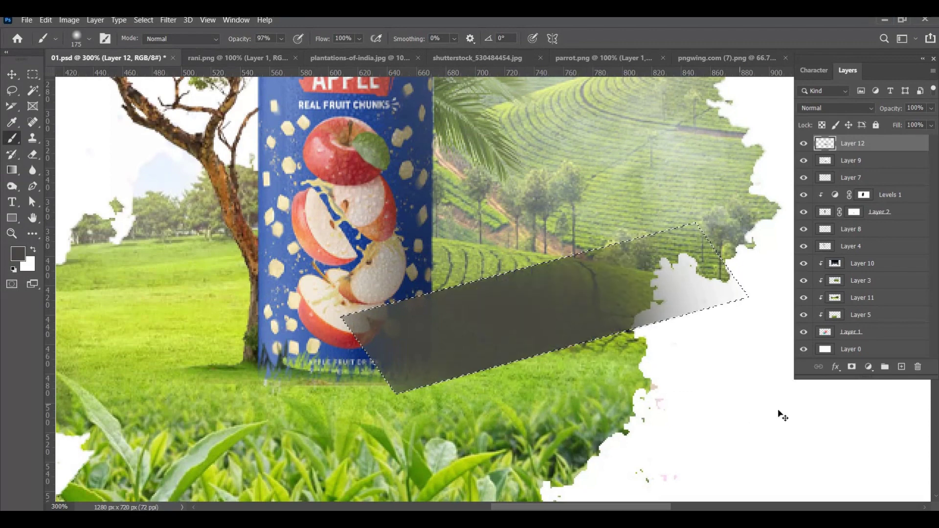
Step: Restack the dark grey shadow layer directly above the plantation layer (Layer 3), inside the paint splash's clipping group
{"action": "key", "text": "v"}
{"action": "key", "text": "ctrl+shift+bracketleft"}
{"action": "key", "text": "ctrl+bracketright"}
{"action": "key", "text": "ctrl+bracketright"}
{"action": "key", "text": "ctrl+bracketright"}
{"action": "key", "text": "ctrl+bracketright"}
{"action": "key", "text": "ctrl+bracketright"}
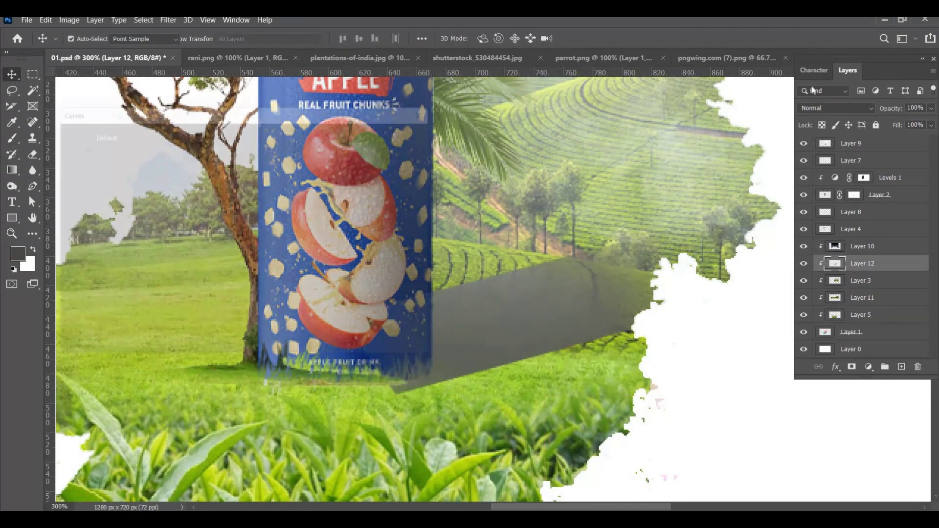
Step: Darken the shadow layer with Curves, pulling the highlight point down to input 236, output 181
{"action": "key", "text": "ctrl+m"}
{"action": "left_click_drag", "start_coordinate": [244, 187], "coordinate": [245, 210]}
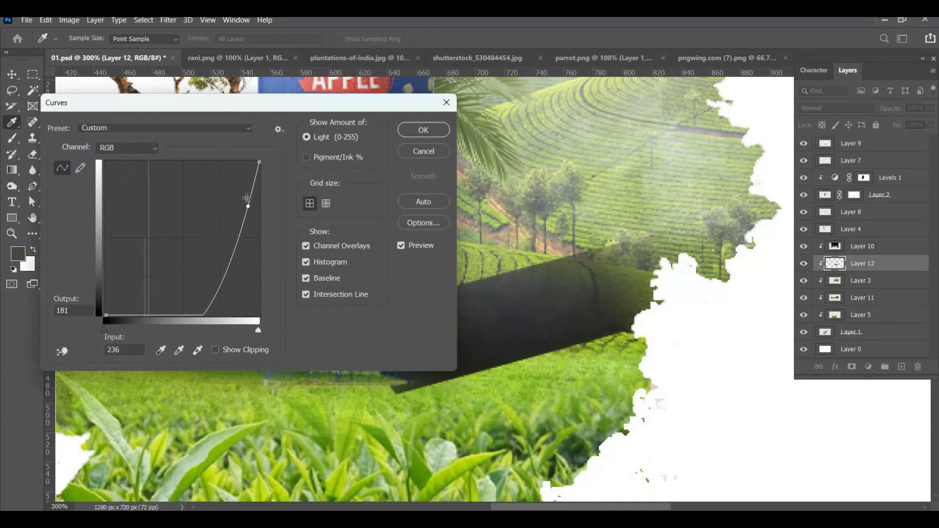
{"action": "key", "text": "Return"}
Step: Try out blend modes on the dark grey shadow layer (Layer 12) and set it to Overlay
{"action": "left_click", "coordinate": [820, 105]}
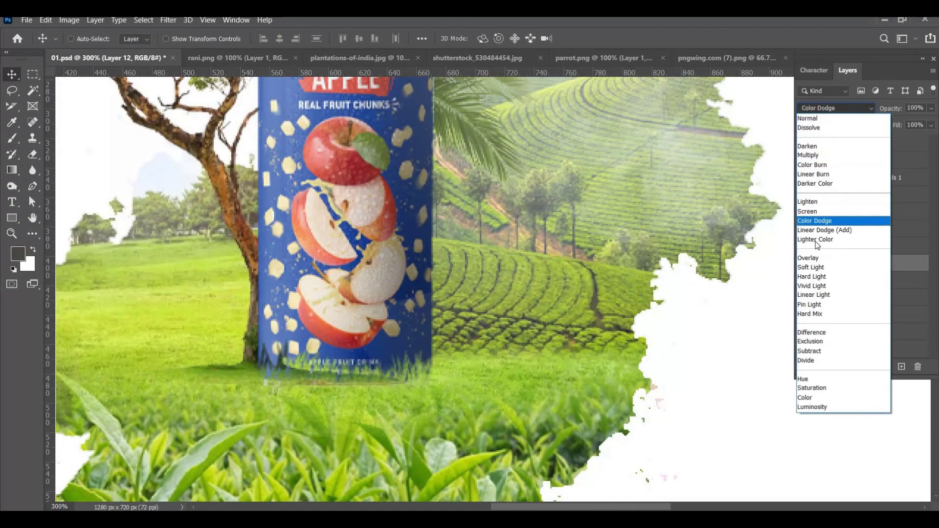
{"action": "left_click", "coordinate": [820, 165]}
{"action": "key", "text": "Down"}
{"action": "key", "text": "Down"}
{"action": "key", "text": "Down"}
{"action": "key", "text": "Down"}
{"action": "key", "text": "Down"}
{"action": "key", "text": "Down"}
{"action": "key", "text": "Down"}
{"action": "key", "text": "Down"}
{"action": "key", "text": "Down"}
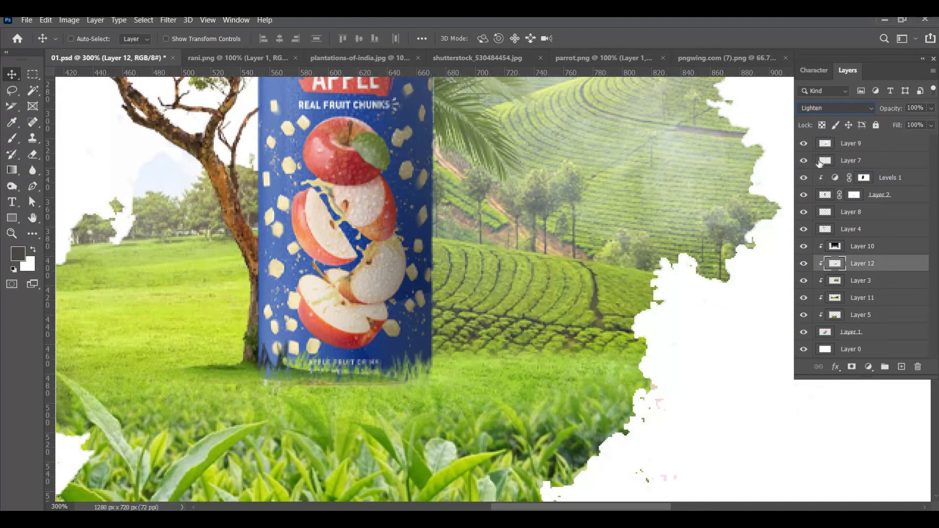
{"action": "key", "text": "Down"}
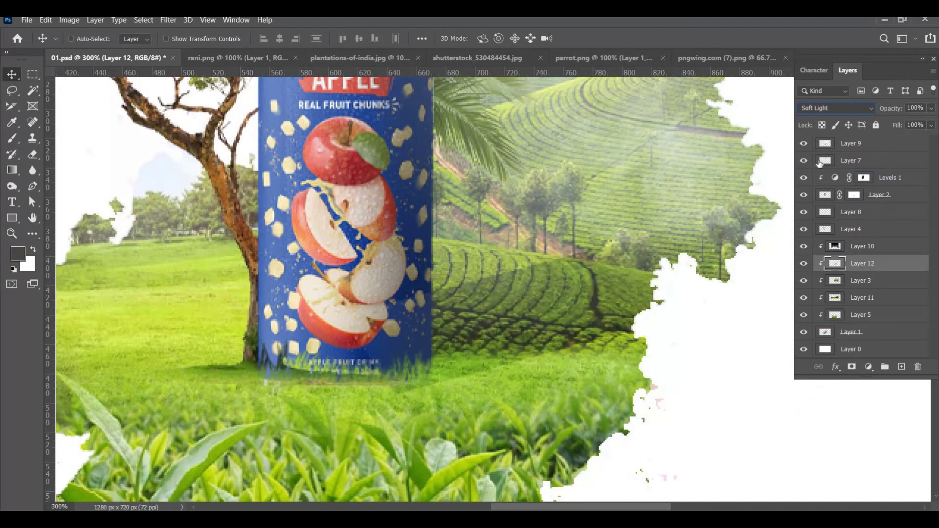
{"action": "key", "text": "Down"}
{"action": "key", "text": "Down"}
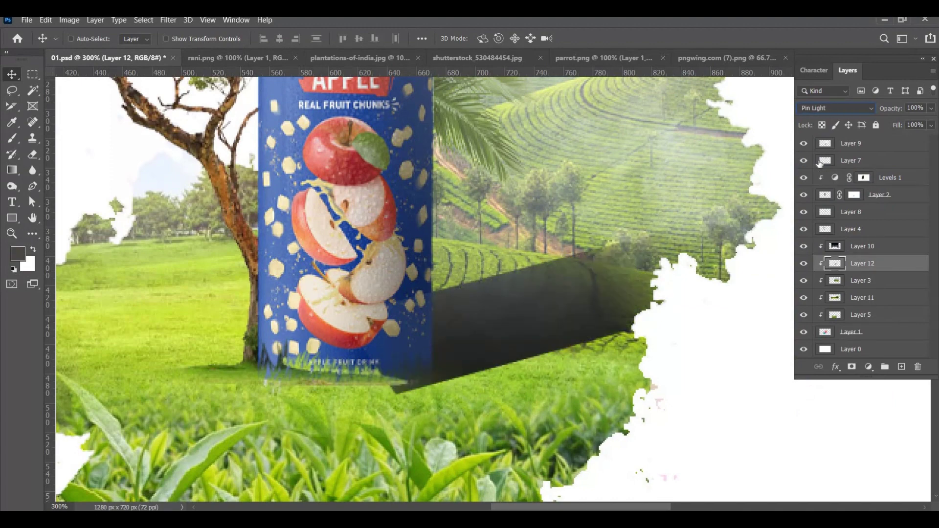
{"action": "key", "text": "Down"}
{"action": "key", "text": "Down"}
{"action": "key", "text": "Down"}
{"action": "key", "text": "Down"}
{"action": "key", "text": "Down"}
{"action": "key", "text": "Down"}
{"action": "key", "text": "Up"}
{"action": "key", "text": "Up"}
{"action": "key", "text": "Up"}
{"action": "key", "text": "Up"}
{"action": "key", "text": "Up"}
{"action": "key", "text": "Up"}
{"action": "key", "text": "Up"}
{"action": "key", "text": "Up"}
{"action": "key", "text": "Up"}
{"action": "key", "text": "Up"}
{"action": "key", "text": "Up"}
{"action": "key", "text": "Up"}
{"action": "key", "text": "Up"}
{"action": "key", "text": "Up"}
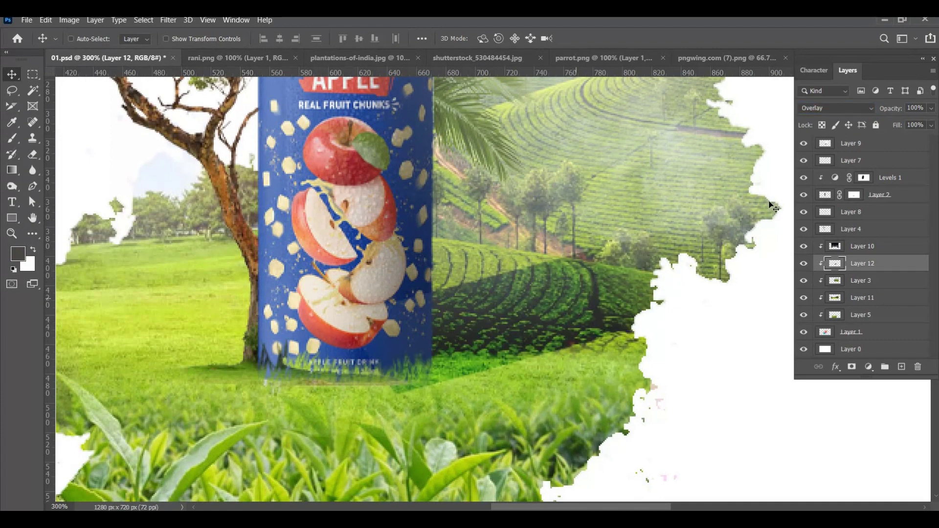
Step: Erase the shadow's lower tip beside the can's base with the 50 px eraser and shift the shadow about 12 px horizontally
{"action": "key", "text": "e"}
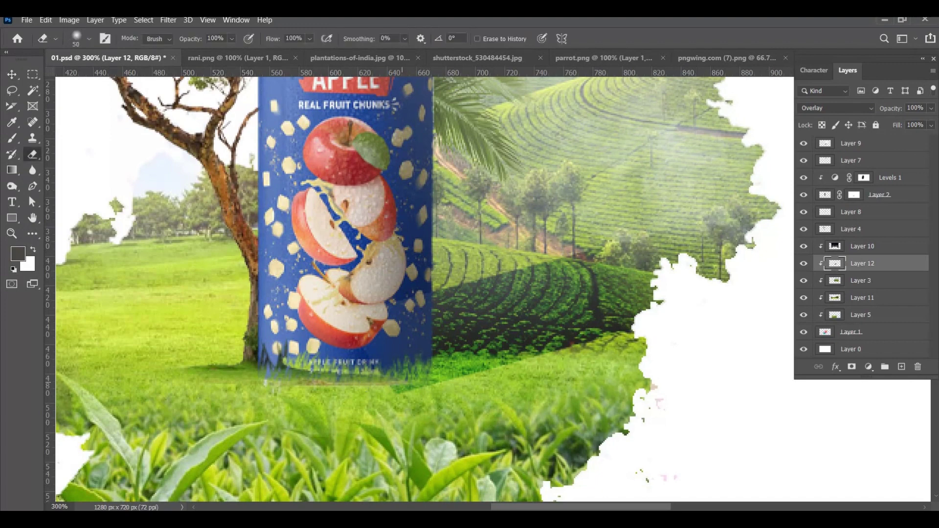
{"action": "left_click_drag", "start_coordinate": [402, 413], "coordinate": [462, 409]}
{"action": "key", "text": "v"}
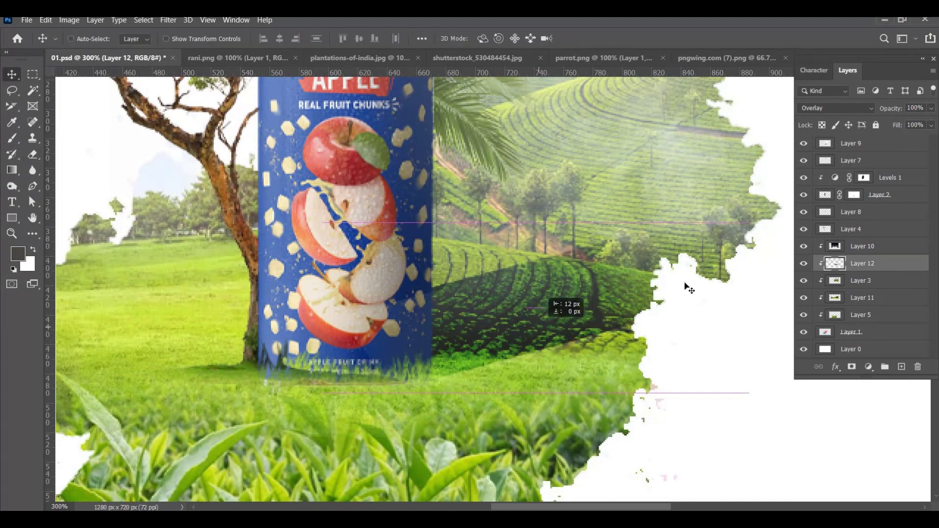
Step: Soften the can's cast shadow with a 2.5 px Gaussian Blur and save the document
{"action": "left_click", "coordinate": [171, 19]}
{"action": "mouse_move", "coordinate": [206, 150]}
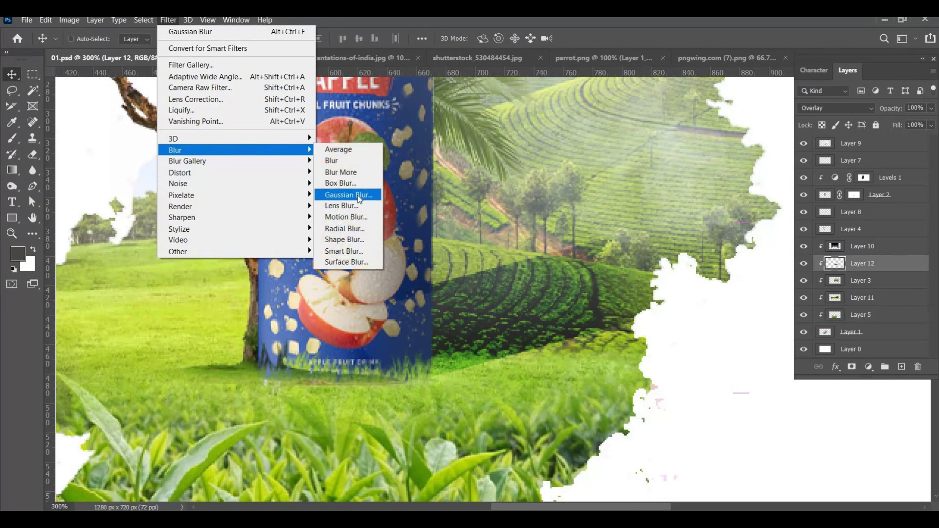
{"action": "left_click", "coordinate": [343, 196]}
{"action": "left_click", "coordinate": [711, 464]}
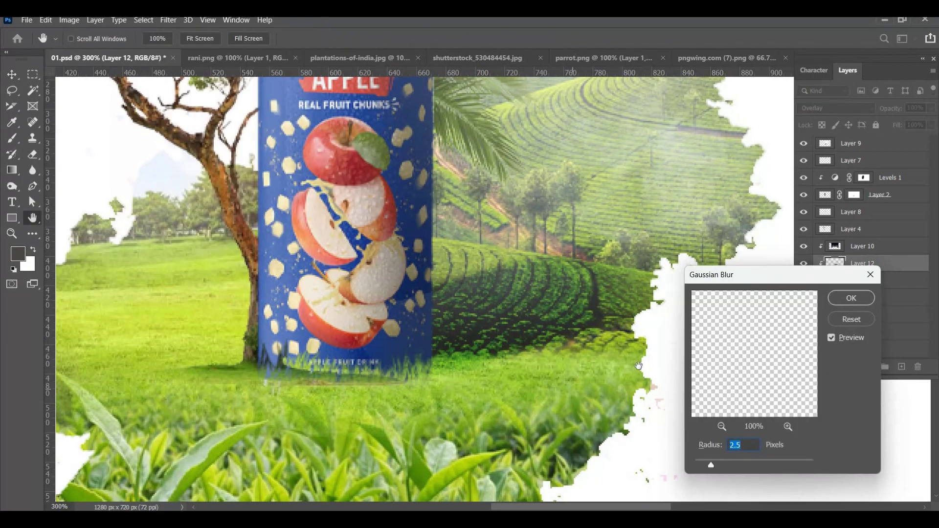
{"action": "left_click", "coordinate": [571, 374], "text": "alt"}
{"action": "left_click", "coordinate": [865, 299]}
{"action": "left_click", "coordinate": [691, 312], "text": "alt"}
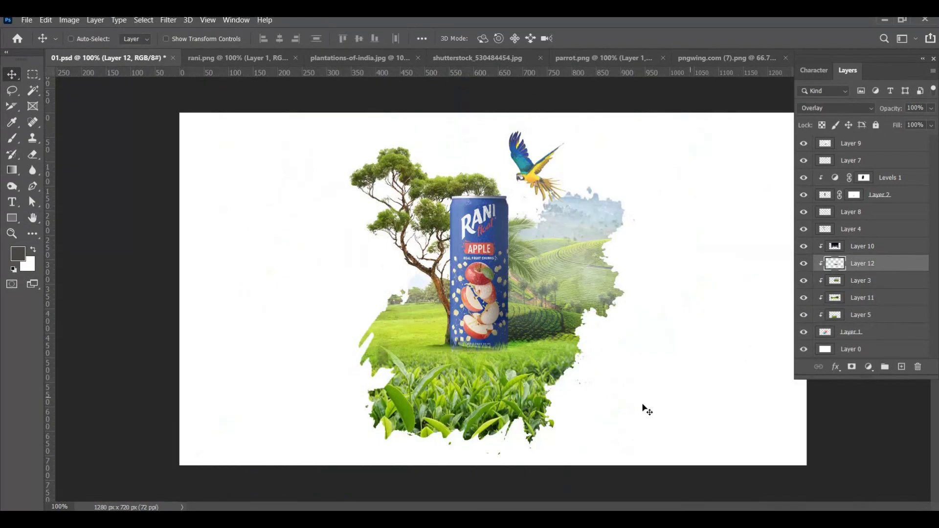
{"action": "key", "text": "ctrl+s"}
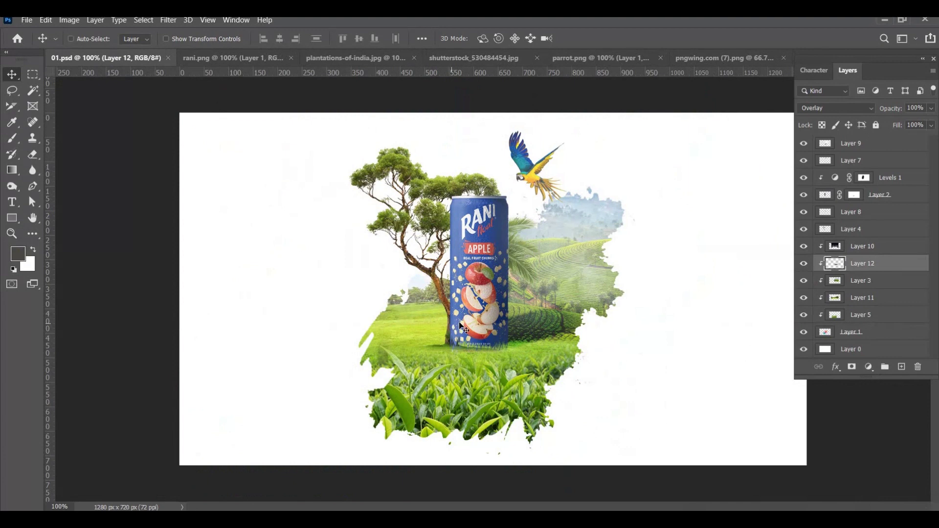
Step: Activate the haze layer (Layer 9) and marquee a tall, narrow vertical strip along the can's left side
{"action": "right_click", "coordinate": [482, 232]}
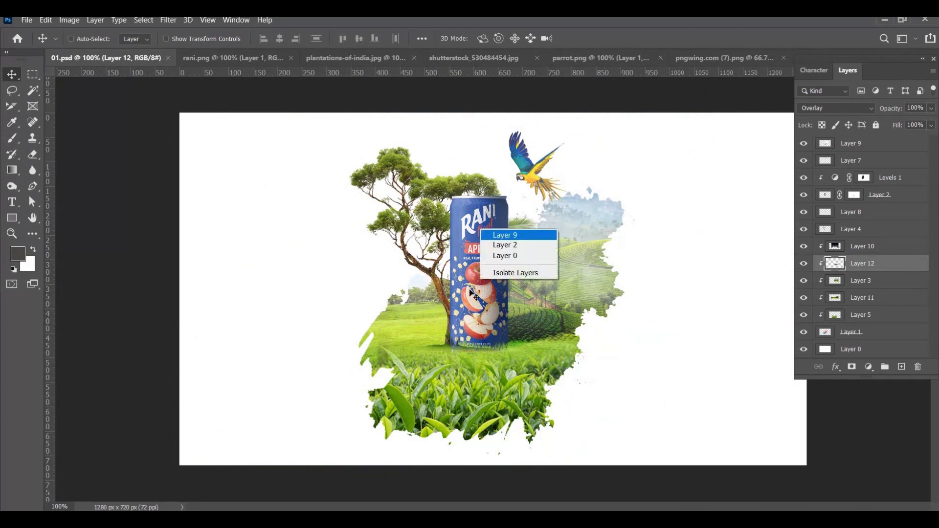
{"action": "left_click", "coordinate": [494, 236]}
{"action": "left_click", "coordinate": [459, 142], "text": "ctrl"}
{"action": "key", "text": "m"}
{"action": "left_click_drag", "start_coordinate": [445, 107], "coordinate": [460, 377]}
Step: Create a new layer, fill the strip selection with white sampled from the background, and deselect
{"action": "key", "text": "ctrl+shift+n"}
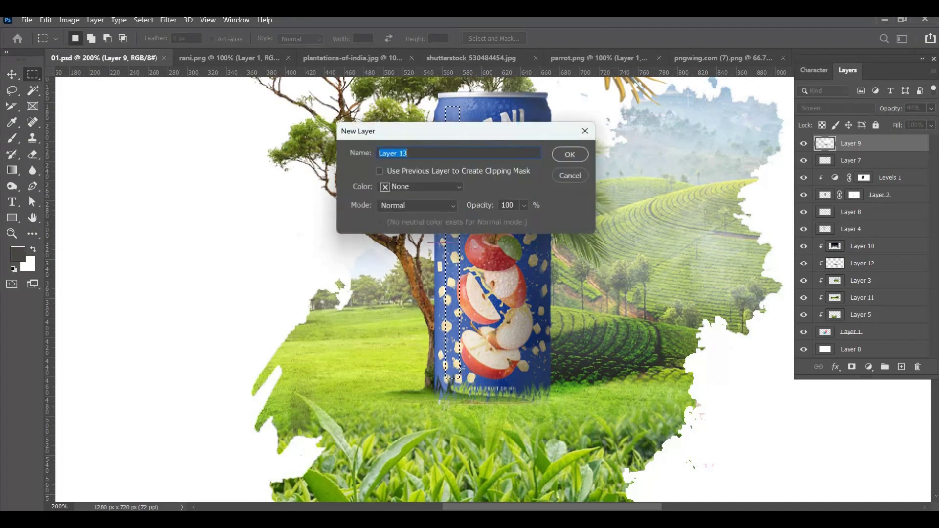
{"action": "key", "text": "Return"}
{"action": "key", "text": "i"}
{"action": "left_click", "coordinate": [755, 438]}
{"action": "key", "text": "alt+BackSpace"}
{"action": "key", "text": "ctrl+d"}
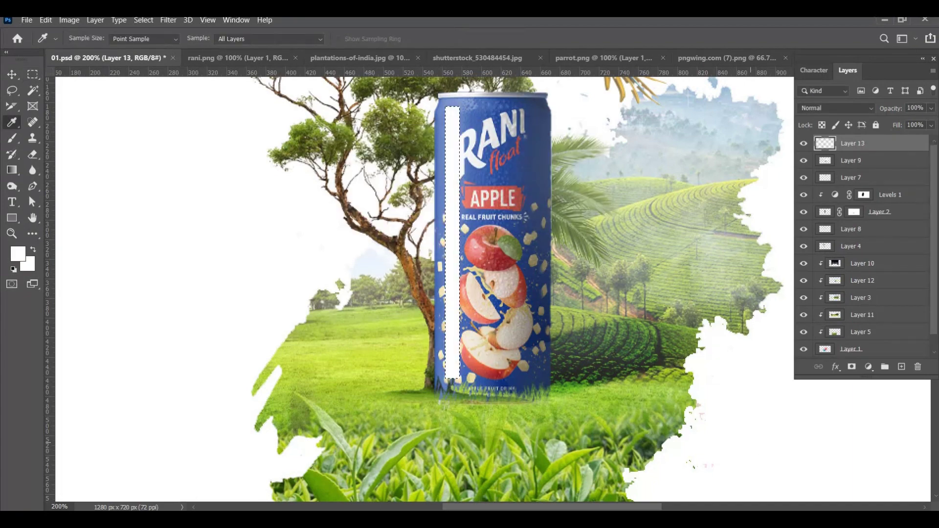
Step: Blur the white strip on the can with a 6.0 px Gaussian Blur to form a soft highlight
{"action": "key", "text": "v"}
{"action": "left_click", "coordinate": [168, 19]}
{"action": "mouse_move", "coordinate": [322, 154]}
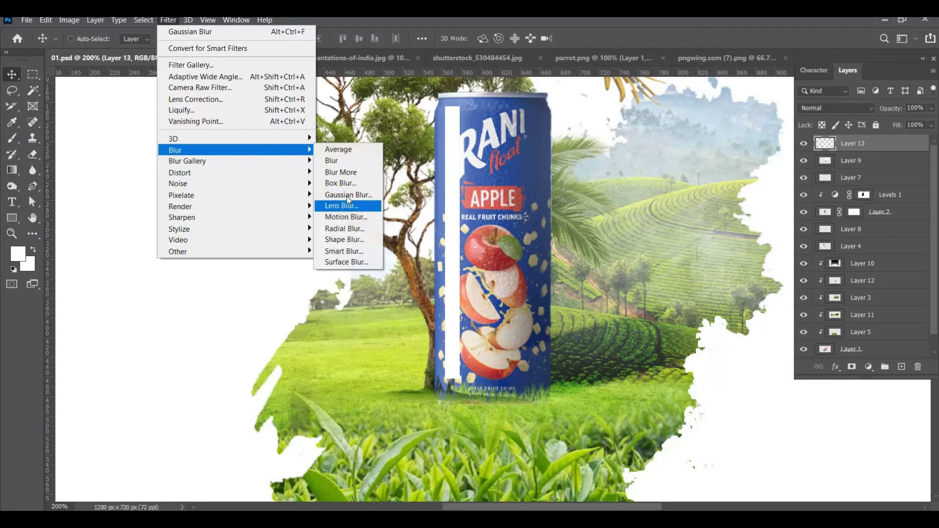
{"action": "left_click", "coordinate": [344, 203]}
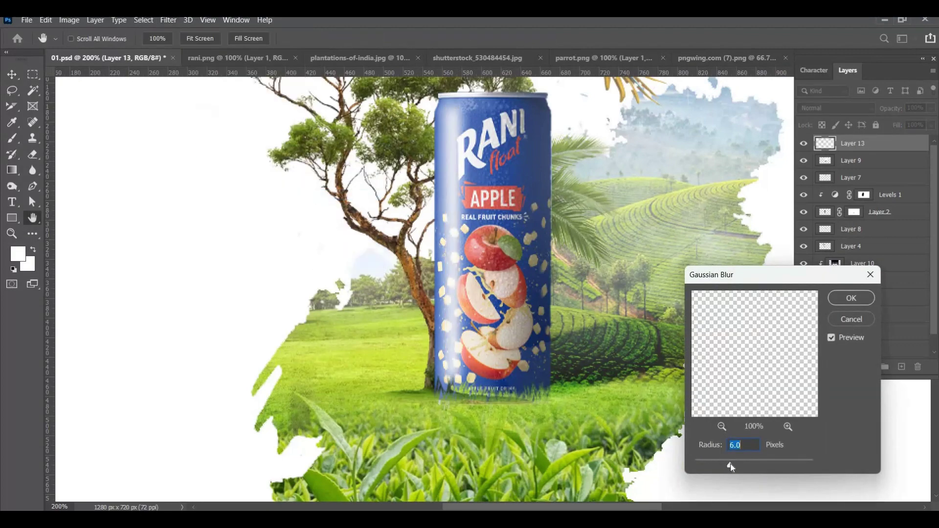
{"action": "key", "text": "Return"}
Step: Set the can's highlight layer to 50% opacity and save the document
{"action": "key", "text": "e"}
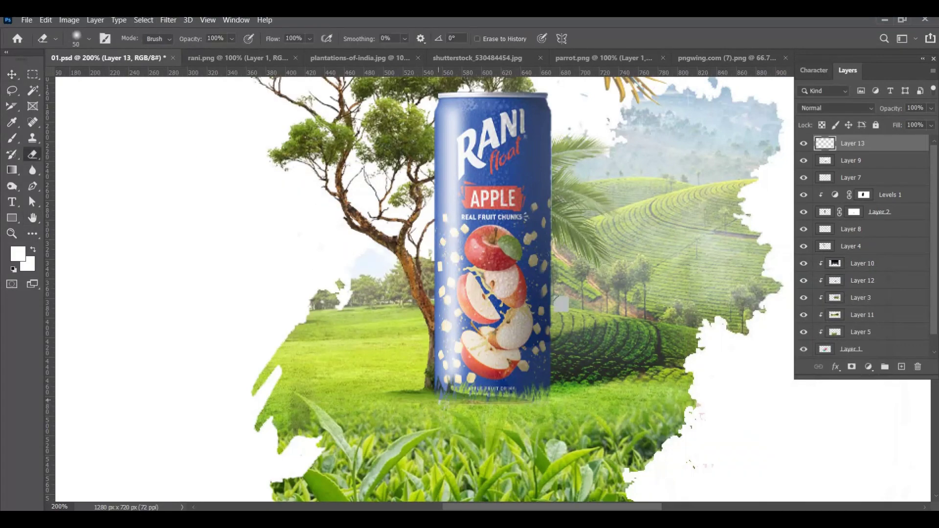
{"action": "key", "text": "ctrl+minus"}
{"action": "key", "text": "v"}
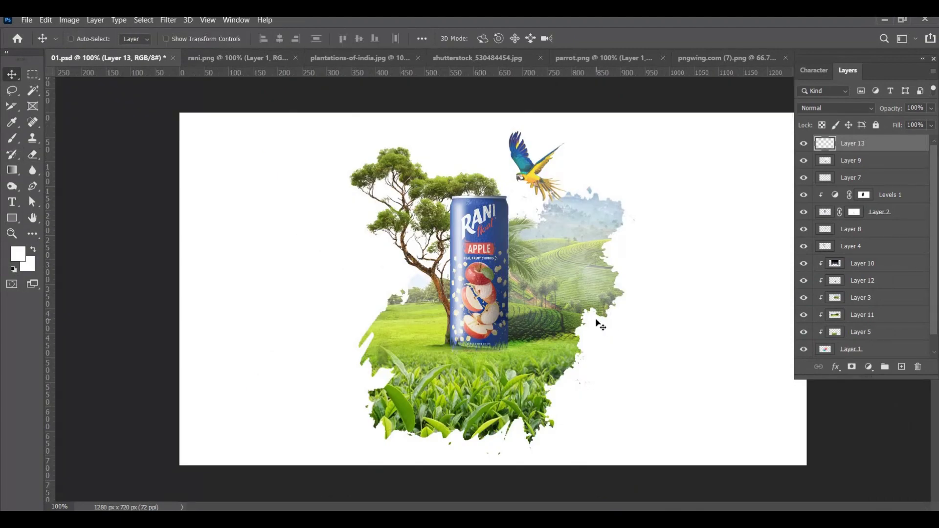
{"action": "key", "text": "5"}
{"action": "key", "text": "ctrl+s"}
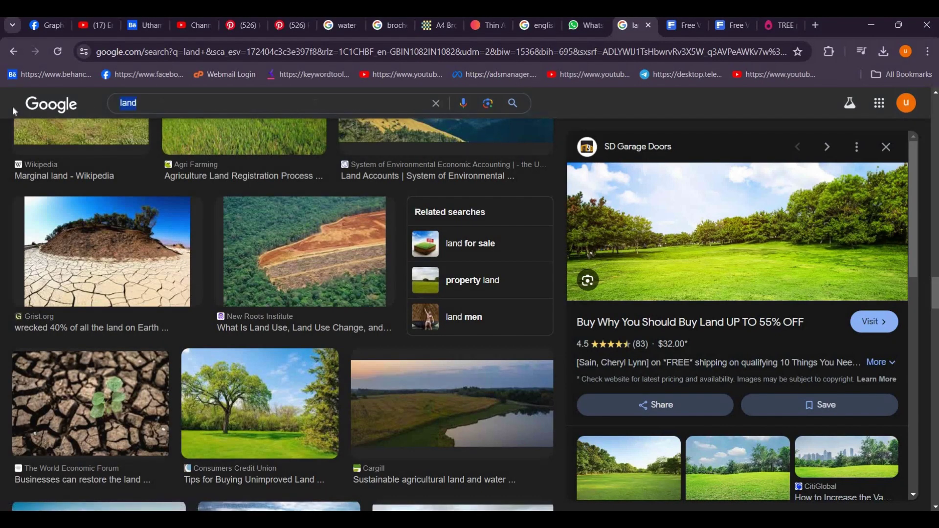
Step: Switch to Google Images in Chrome, search for "tiger png" and copy the licensable Rawpixel Bengal tiger picture
{"action": "type", "text": "tiger p"}
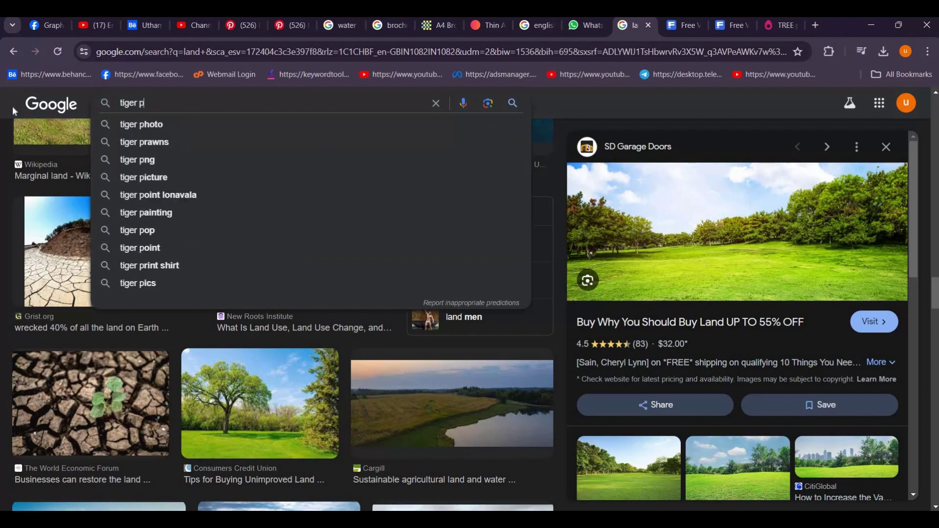
{"action": "type", "text": "ng"}
{"action": "key", "text": "Return"}
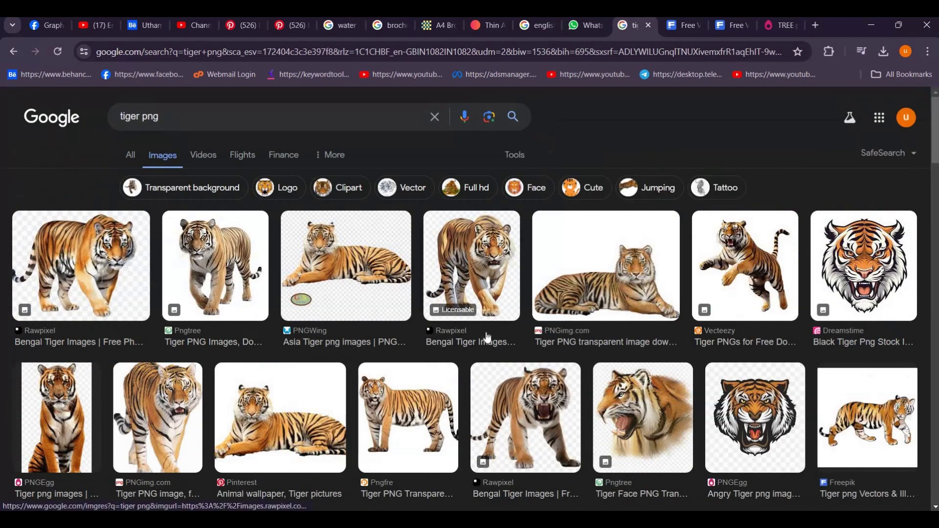
{"action": "left_click", "coordinate": [465, 225]}
{"action": "right_click", "coordinate": [778, 313]}
{"action": "left_click", "coordinate": [819, 233]}
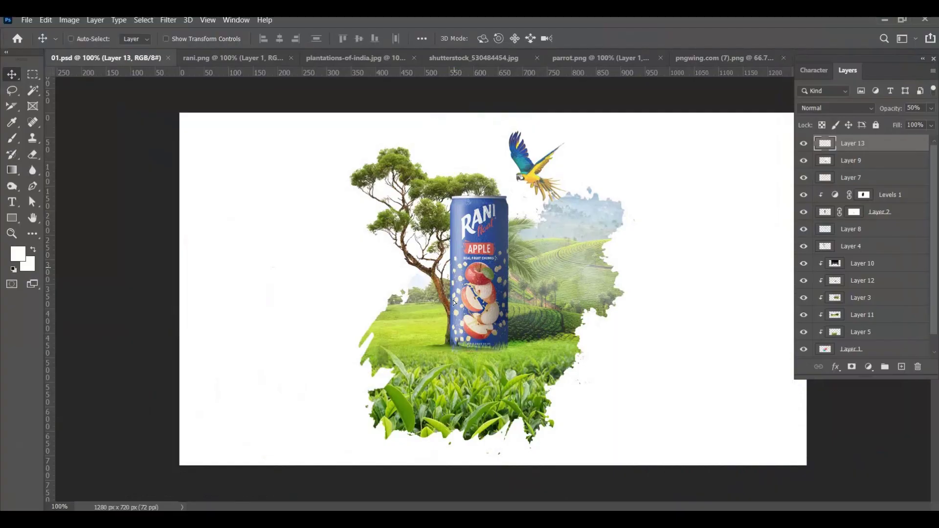
Step: Switch to Photoshop, paste the tiger picture into 01.psd, scale it down and place it beside the can's left edge
{"action": "key", "text": "ctrl+v"}
{"action": "left_click_drag", "start_coordinate": [446, 262], "coordinate": [398, 217]}
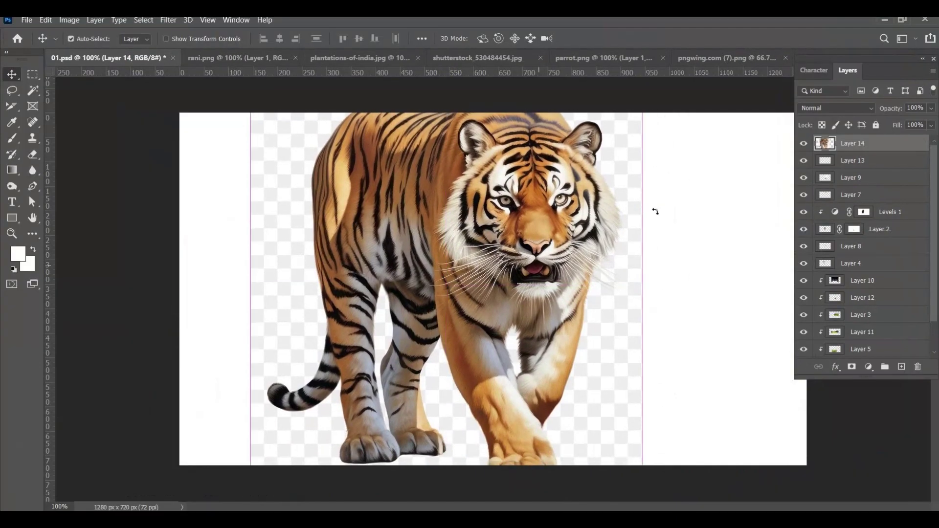
{"action": "key", "text": "ctrl+t"}
{"action": "left_click_drag", "start_coordinate": [440, 287], "coordinate": [309, 288]}
{"action": "left_click_drag", "start_coordinate": [510, 287], "coordinate": [304, 295]}
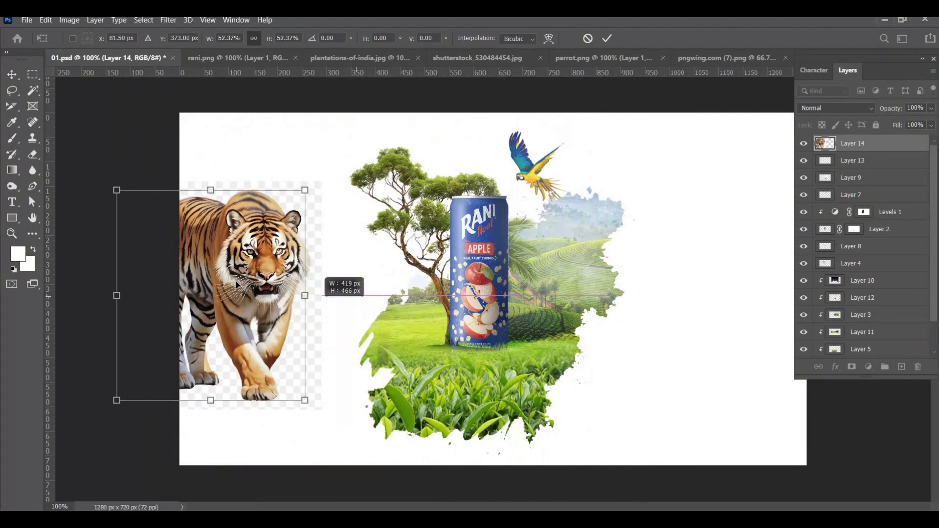
{"action": "left_click_drag", "start_coordinate": [236, 284], "coordinate": [452, 259]}
{"action": "left_click_drag", "start_coordinate": [496, 180], "coordinate": [424, 274]}
{"action": "key", "text": "Return"}
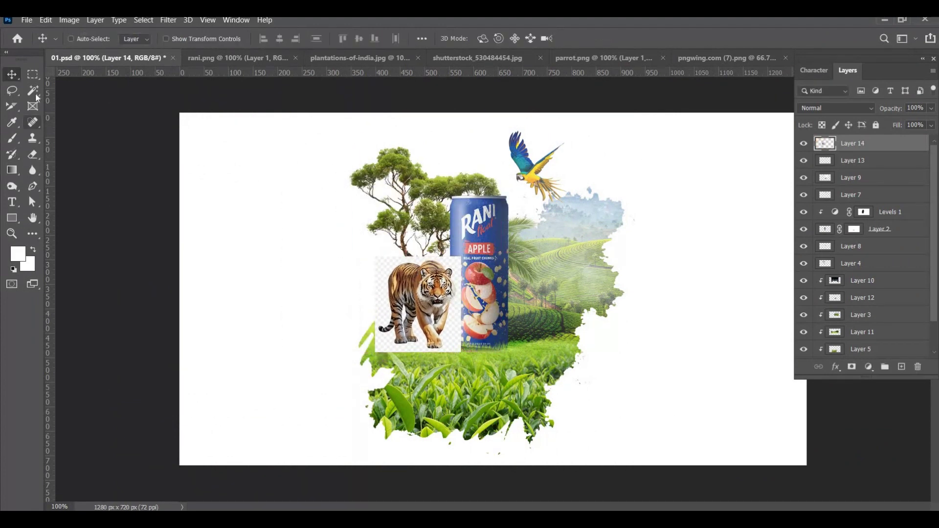
Step: Select the tiger with the Object Selection tool and remove the checkerboard background around it
{"action": "left_click_drag", "start_coordinate": [37, 98], "coordinate": [75, 90]}
{"action": "left_click_drag", "start_coordinate": [364, 241], "coordinate": [471, 355]}
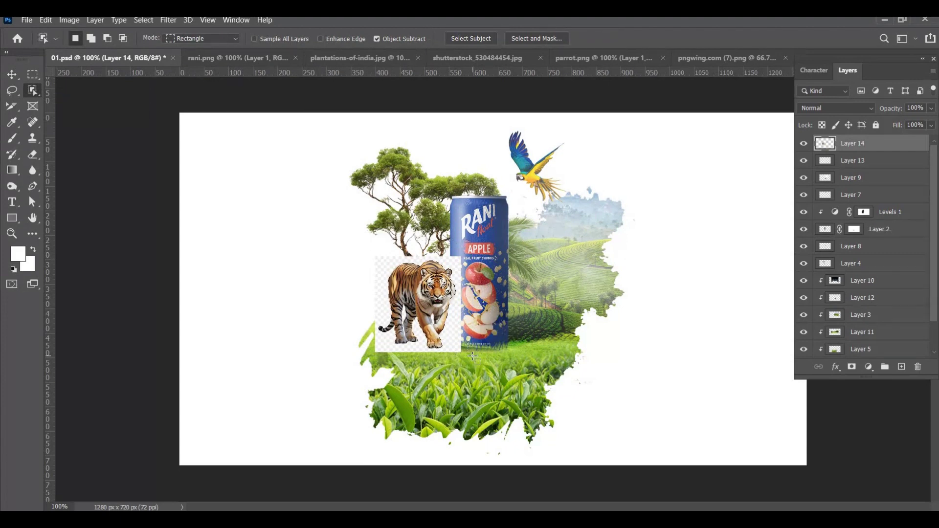
{"action": "scroll", "coordinate": [458, 324], "scroll_direction": "up", "scroll_amount": 3}
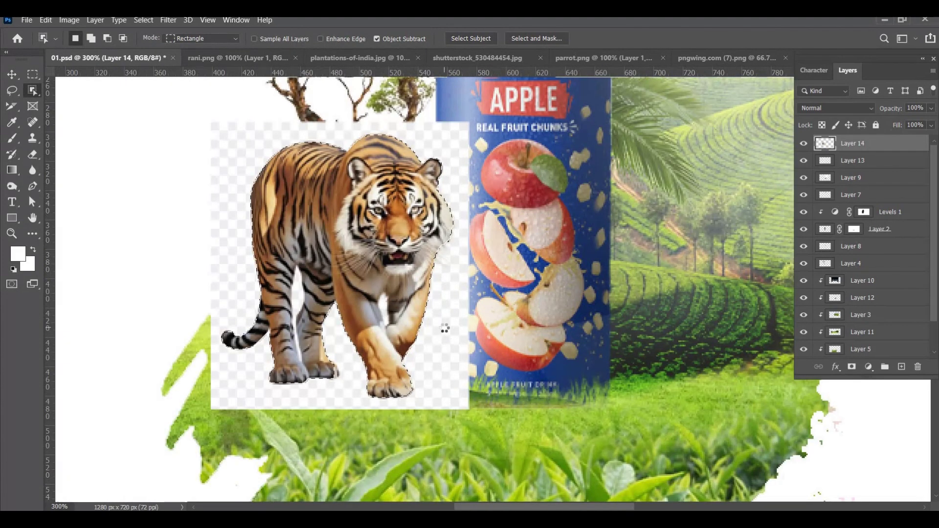
{"action": "key", "text": "Delete"}
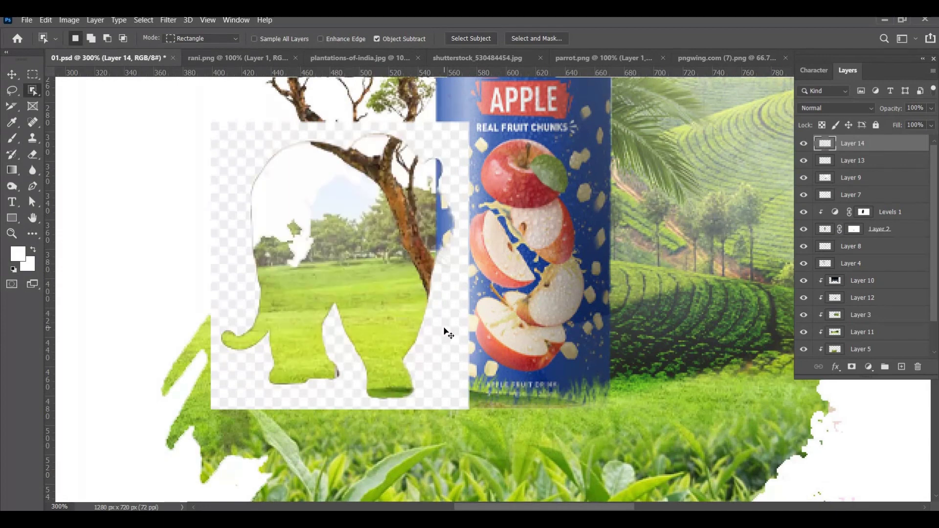
{"action": "key", "text": "v"}
{"action": "key", "text": "ctrl+z"}
{"action": "scroll", "coordinate": [323, 314], "scroll_direction": "up", "scroll_amount": 1}
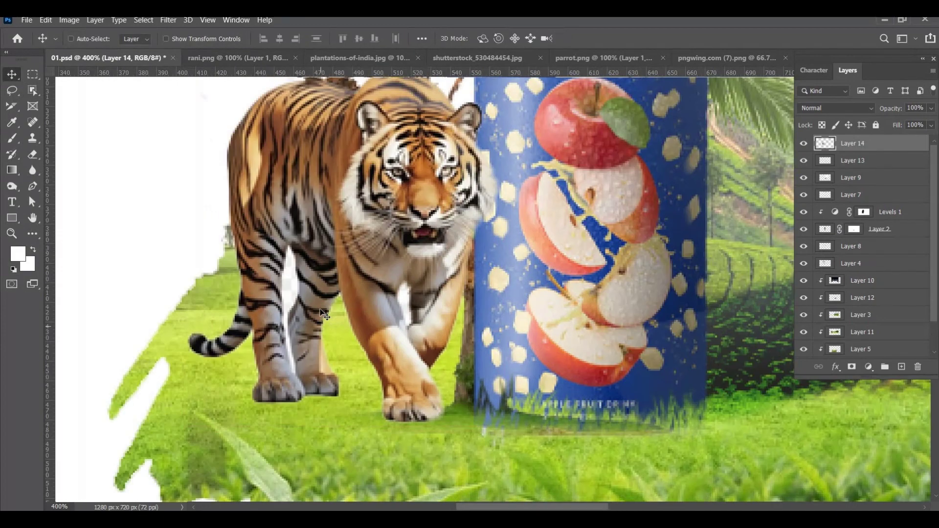
Step: Delete the leftover background between the tiger's hind legs and between its front legs with the Magic Wand, then deselect
{"action": "key", "text": "w"}
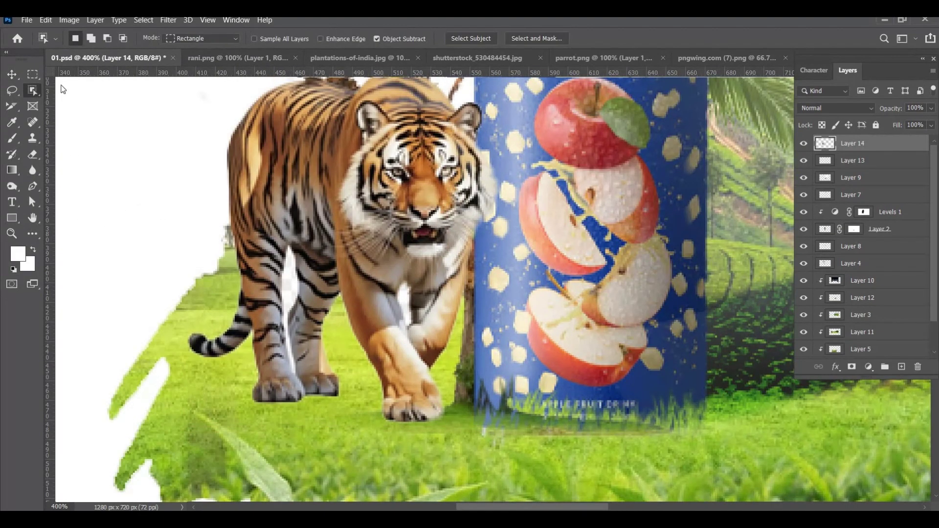
{"action": "right_click", "coordinate": [33, 90]}
{"action": "left_click", "coordinate": [98, 116]}
{"action": "left_click", "coordinate": [288, 285]}
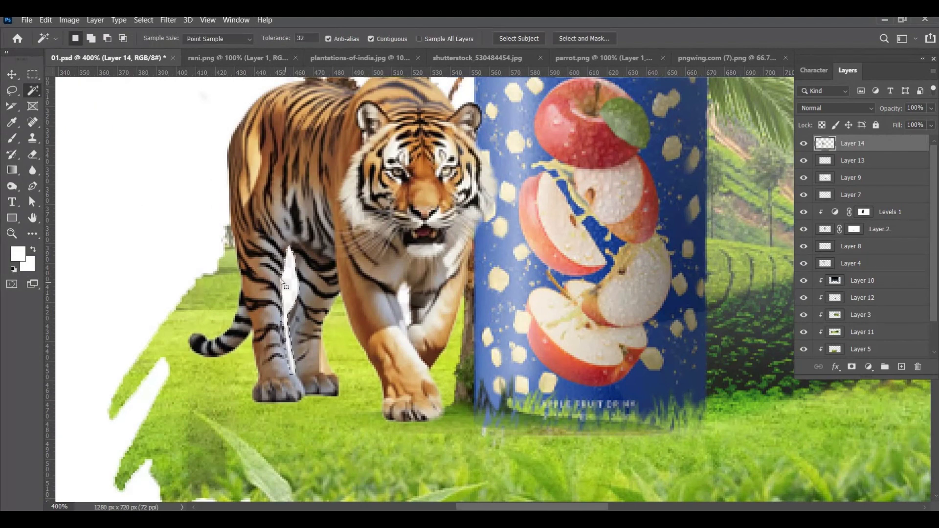
{"action": "key", "text": "Delete"}
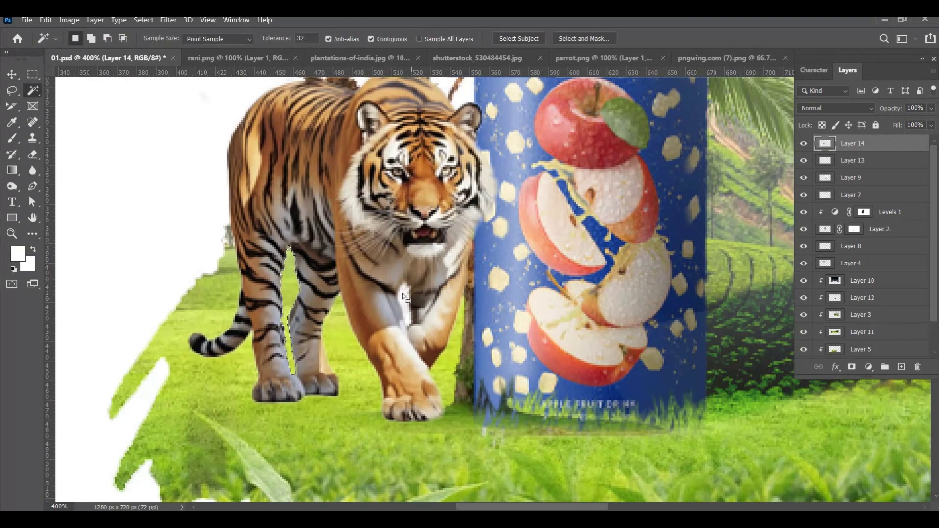
{"action": "left_click", "coordinate": [404, 293]}
{"action": "key", "text": "Delete"}
{"action": "key", "text": "ctrl+d"}
{"action": "key", "text": "v"}
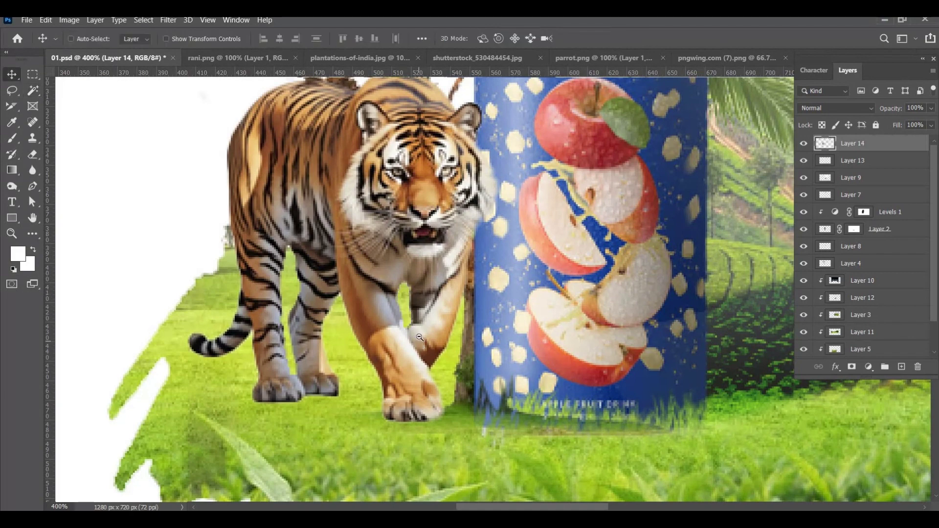
{"action": "scroll", "coordinate": [419, 336], "scroll_direction": "down", "scroll_amount": 3}
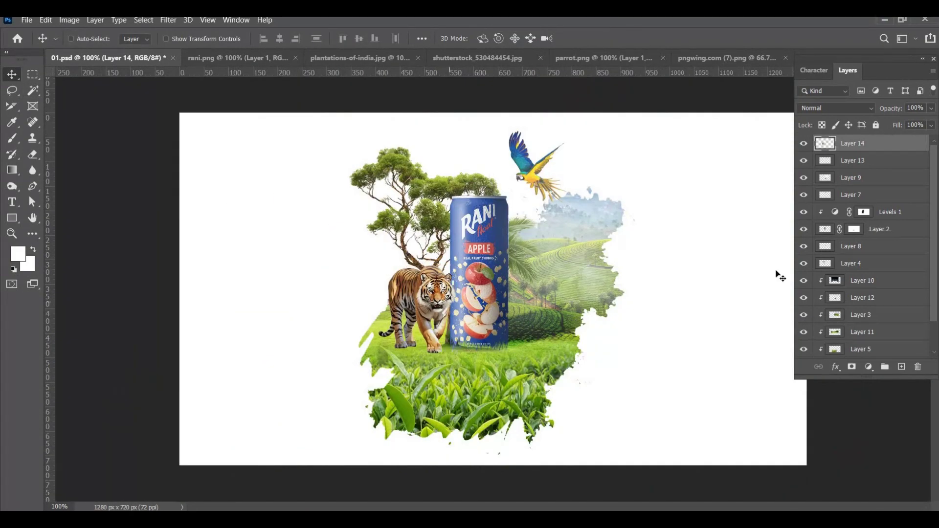
Step: Add a Levels adjustment above the tiger with the black output level at 154 and clip it to the tiger layer
{"action": "left_click", "coordinate": [868, 367]}
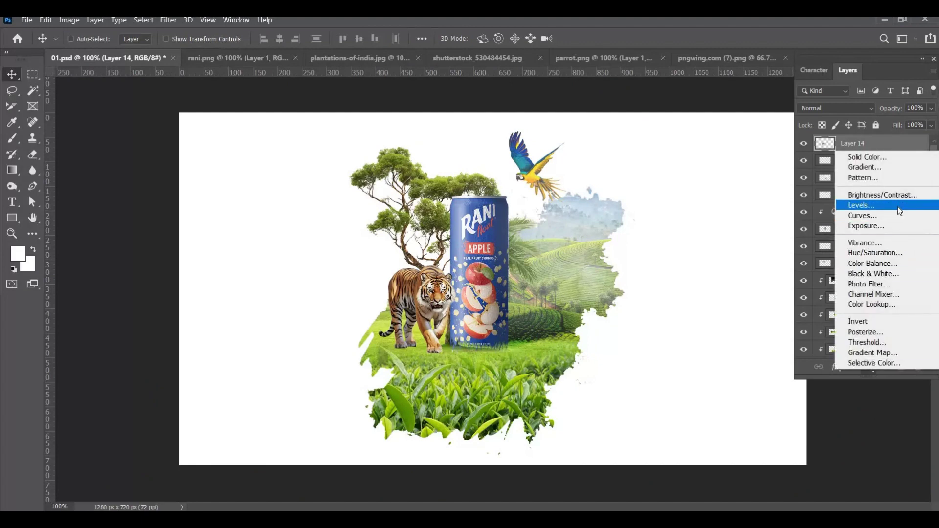
{"action": "left_click", "coordinate": [897, 206]}
{"action": "left_click_drag", "start_coordinate": [752, 365], "coordinate": [842, 365]}
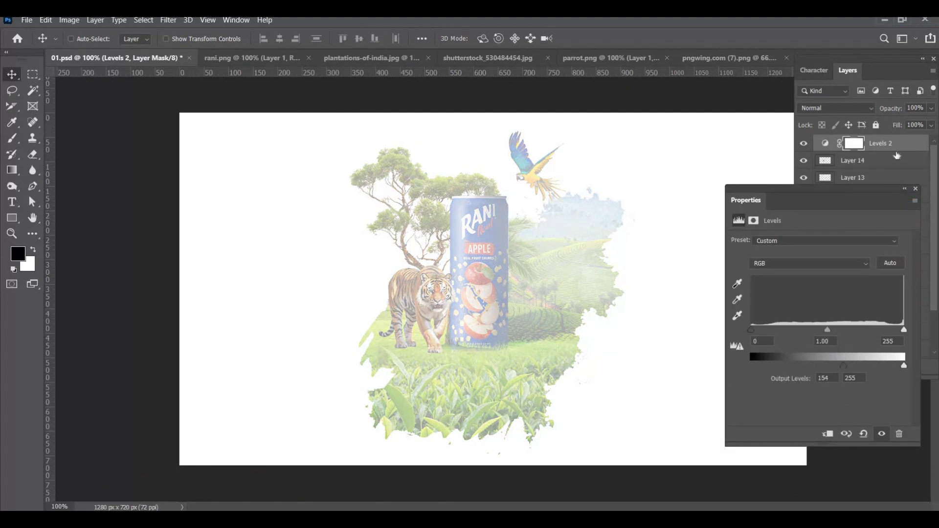
{"action": "right_click", "coordinate": [897, 144]}
{"action": "left_click", "coordinate": [817, 234]}
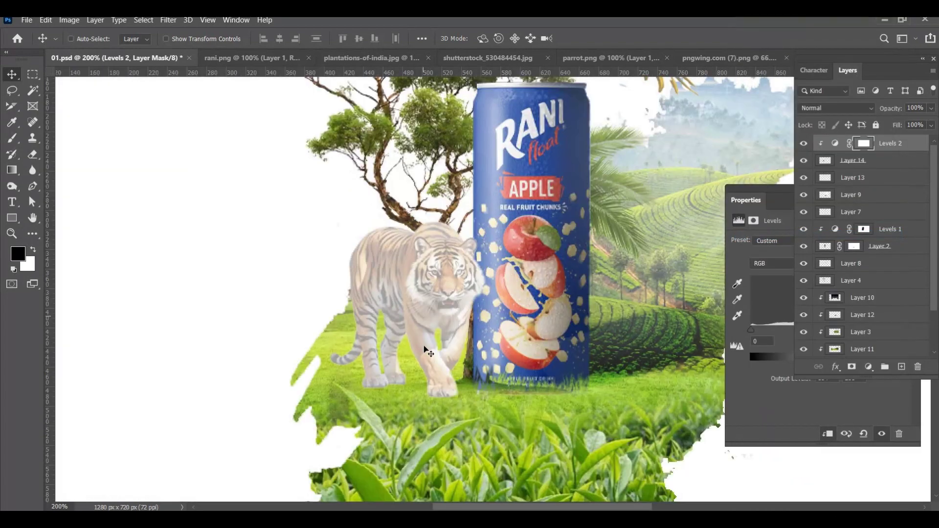
Step: Paint black on the Levels mask over the tiger's face and front legs with a soft brush at 97% opacity
{"action": "left_click", "coordinate": [428, 311]}
{"action": "key", "text": "b"}
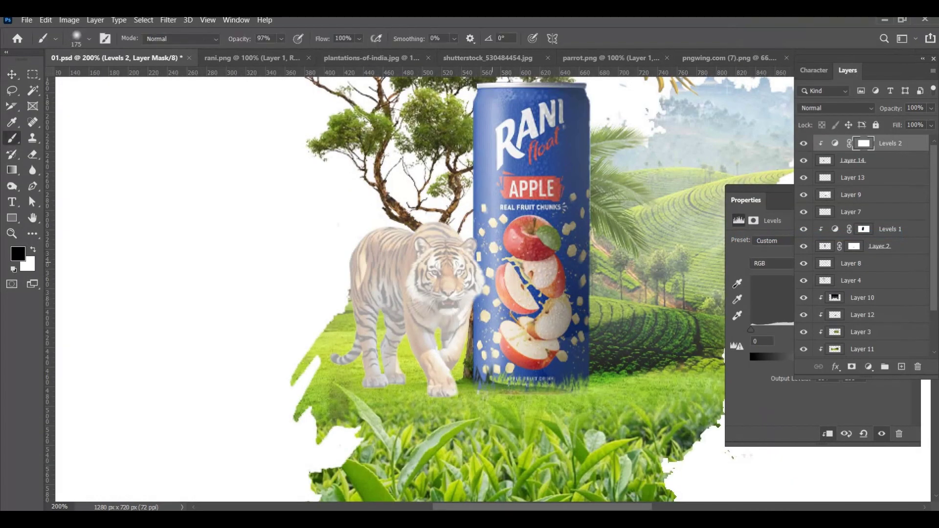
{"action": "left_click_drag", "start_coordinate": [491, 265], "coordinate": [497, 264]}
{"action": "key", "text": "bracketleft"}
{"action": "left_click_drag", "start_coordinate": [463, 214], "coordinate": [457, 243]}
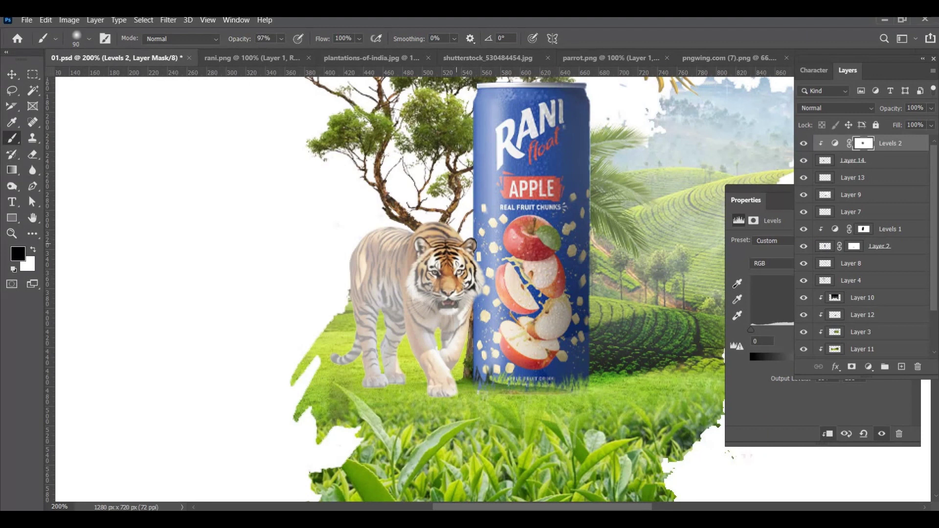
{"action": "mouse_move", "coordinate": [408, 212]}
{"action": "left_mouse_down"}
{"action": "mouse_move", "coordinate": [455, 352]}
{"action": "mouse_move", "coordinate": [439, 381]}
{"action": "left_mouse_up"}
Step: Paint the Levels mask over the tiger's hind legs, belly and shoulder with smaller soft brushes at 37% opacity
{"action": "key", "text": "bracketleft"}
{"action": "left_click", "coordinate": [281, 39]}
{"action": "left_click", "coordinate": [260, 55]}
{"action": "key", "text": "bracketleft"}
{"action": "key", "text": "bracketleft"}
{"action": "key", "text": "bracketleft"}
{"action": "key", "text": "bracketleft"}
{"action": "key", "text": "bracketleft"}
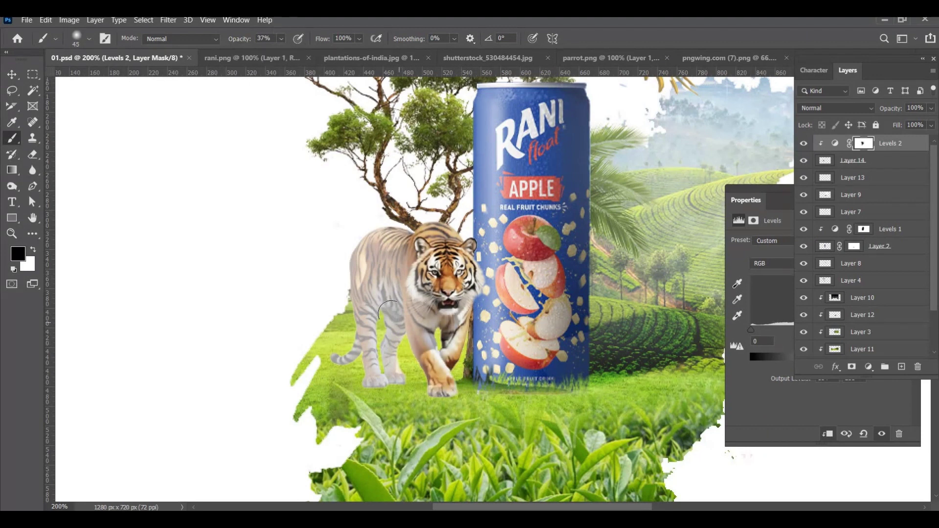
{"action": "mouse_move", "coordinate": [392, 311]}
{"action": "left_mouse_down"}
{"action": "mouse_move", "coordinate": [397, 373]}
{"action": "mouse_move", "coordinate": [386, 325]}
{"action": "mouse_move", "coordinate": [400, 343]}
{"action": "left_mouse_up"}
{"action": "left_click_drag", "start_coordinate": [400, 296], "coordinate": [439, 272]}
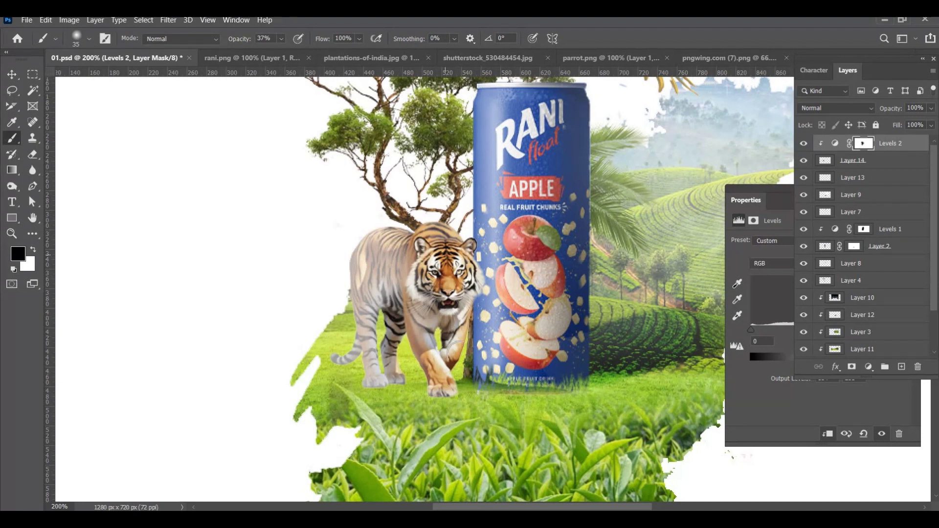
{"action": "mouse_move", "coordinate": [385, 321]}
{"action": "left_mouse_down"}
{"action": "mouse_move", "coordinate": [374, 353]}
{"action": "mouse_move", "coordinate": [400, 313]}
{"action": "mouse_move", "coordinate": [392, 380]}
{"action": "left_mouse_up"}
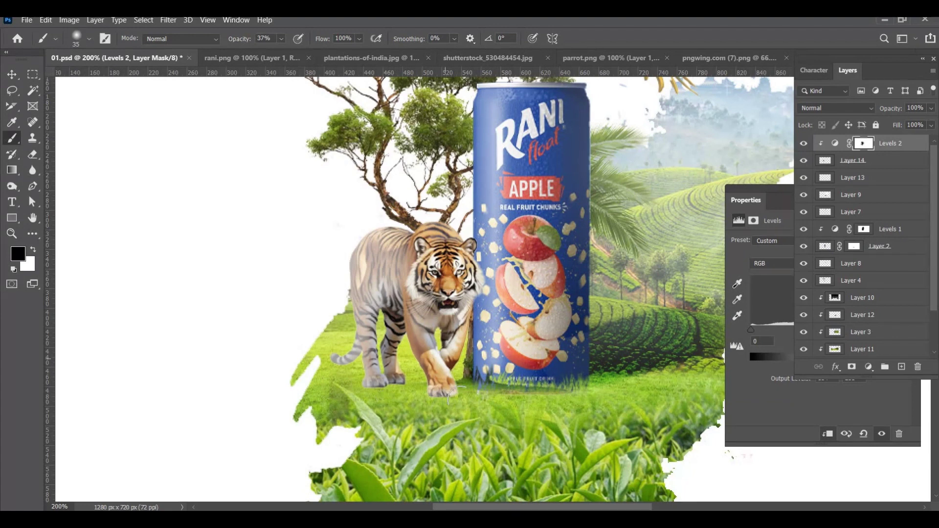
{"action": "left_click_drag", "start_coordinate": [407, 235], "coordinate": [430, 277]}
{"action": "key", "text": "bracketleft"}
{"action": "key", "text": "bracketleft"}
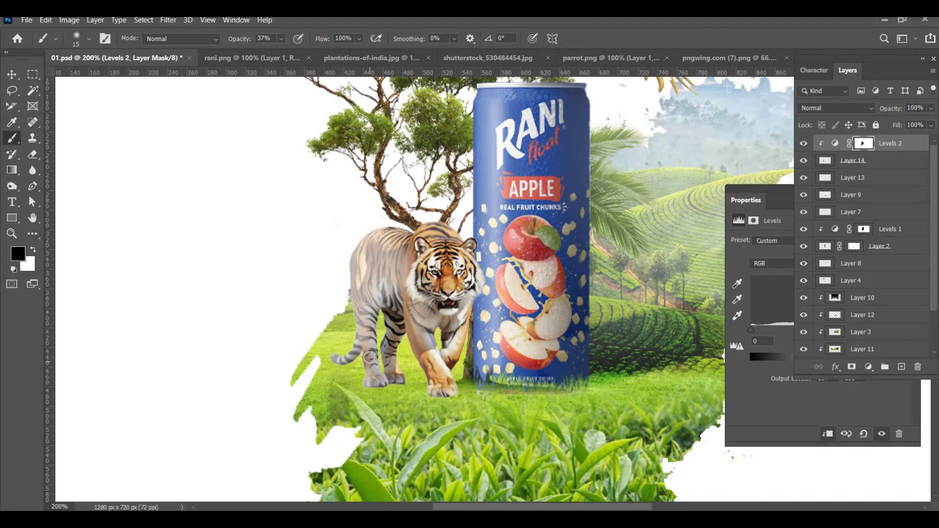
{"action": "left_click_drag", "start_coordinate": [361, 379], "coordinate": [386, 299]}
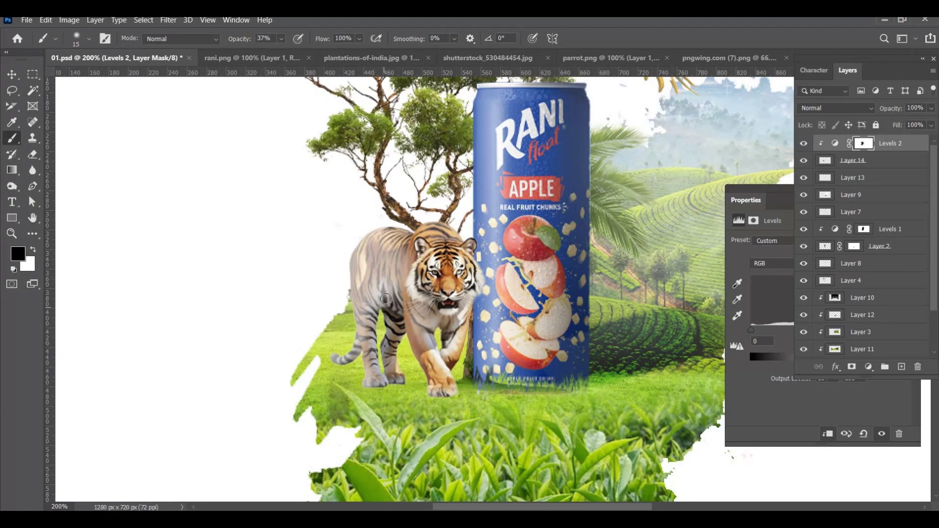
Step: Set the opacity of the tiger's Levels 2 adjustment to 55%
{"action": "left_click", "coordinate": [473, 366], "text": "alt"}
{"action": "key", "text": "v"}
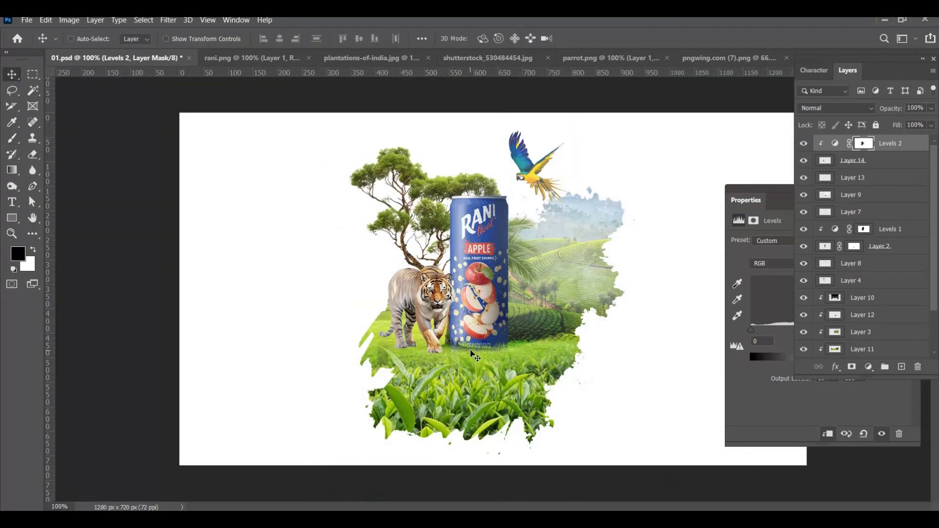
{"action": "key", "text": "3"}
{"action": "key", "text": "5"}
{"action": "key", "text": "5"}
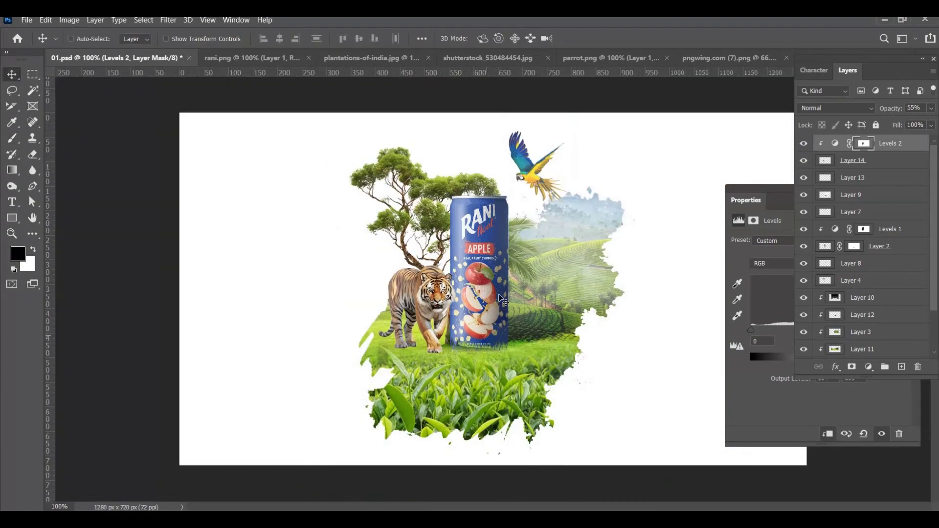
Step: Select the grass layer beneath the tiger, Layer 11, and add a new clipped layer above it
{"action": "scroll", "coordinate": [419, 352], "scroll_direction": "up", "scroll_amount": 2}
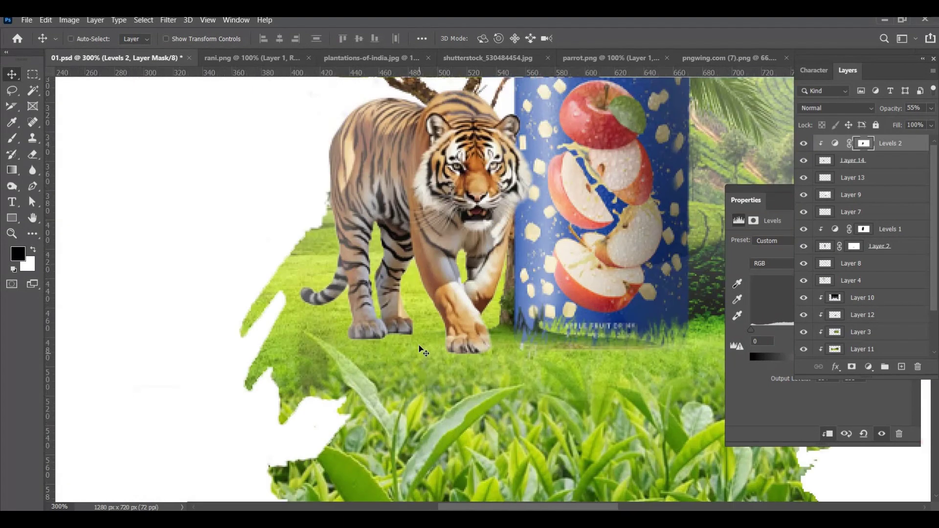
{"action": "right_click", "coordinate": [420, 348]}
{"action": "left_click", "coordinate": [443, 352]}
{"action": "key", "text": "ctrl+shift+n"}
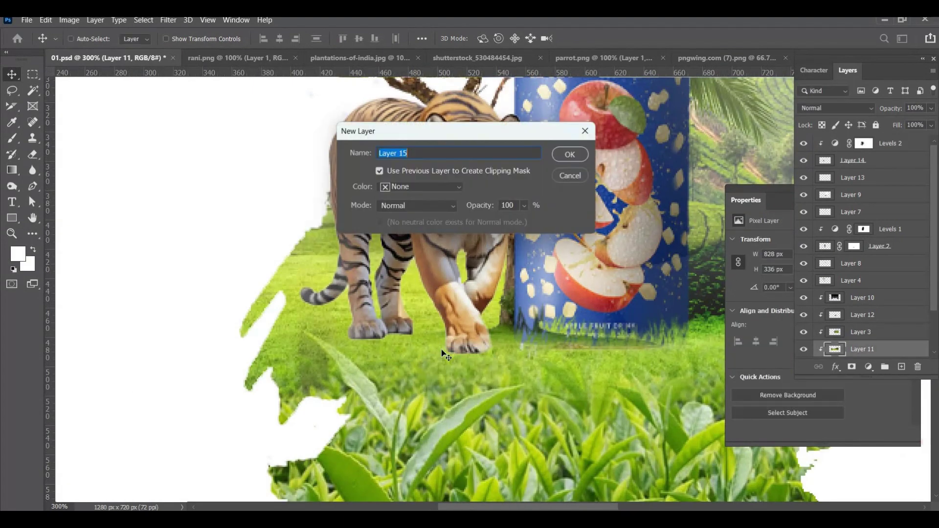
{"action": "key", "text": "Return"}
Step: Paint a soft dark shadow on the grass under the tiger's paws with a flattened brush at 37% opacity
{"action": "key", "text": "b"}
{"action": "right_click", "coordinate": [421, 226]}
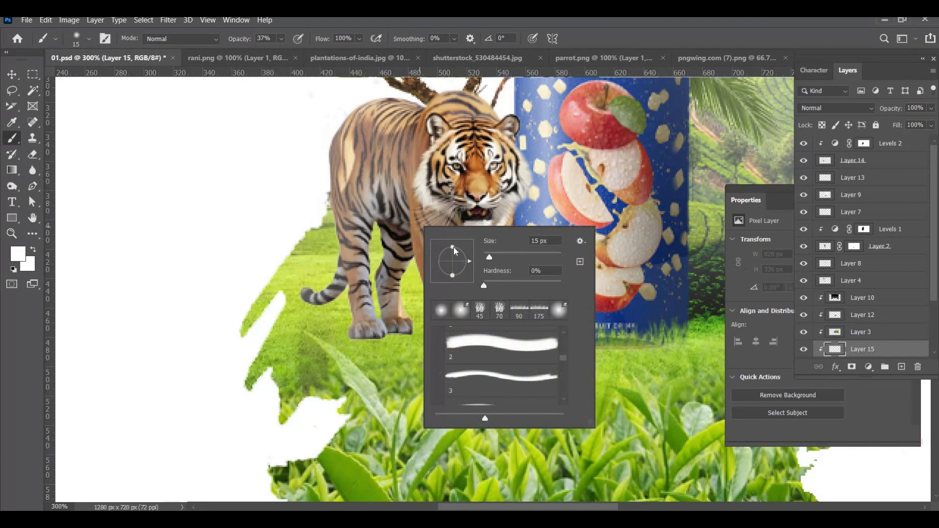
{"action": "left_click_drag", "start_coordinate": [454, 247], "coordinate": [457, 257]}
{"action": "key", "text": "Return"}
{"action": "key", "text": "d"}
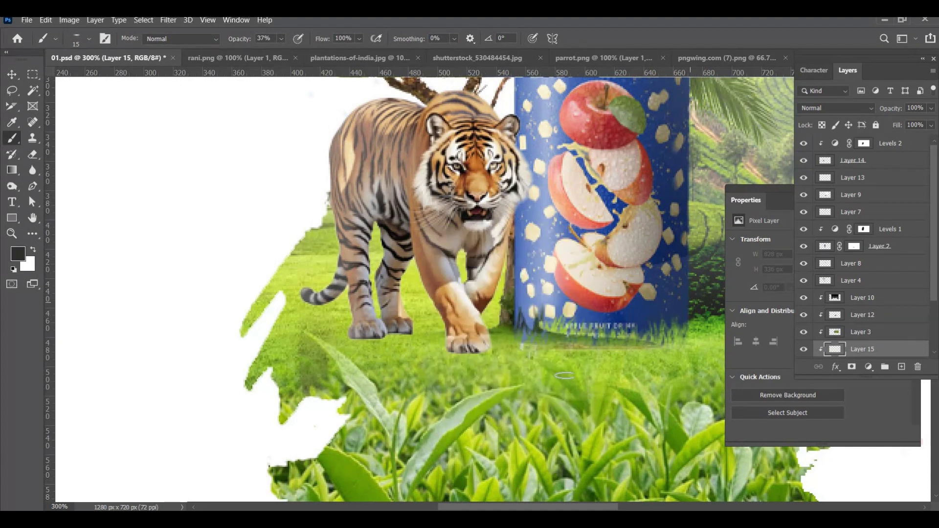
{"action": "key", "text": "bracketright"}
{"action": "mouse_move", "coordinate": [432, 341]}
{"action": "left_mouse_down"}
{"action": "mouse_move", "coordinate": [342, 340]}
{"action": "mouse_move", "coordinate": [454, 332]}
{"action": "mouse_move", "coordinate": [372, 348]}
{"action": "mouse_move", "coordinate": [393, 349]}
{"action": "mouse_move", "coordinate": [457, 327]}
{"action": "mouse_move", "coordinate": [451, 344]}
{"action": "mouse_move", "coordinate": [521, 343]}
{"action": "left_mouse_up"}
{"action": "key", "text": "ctrl+1"}
{"action": "key", "text": "v"}
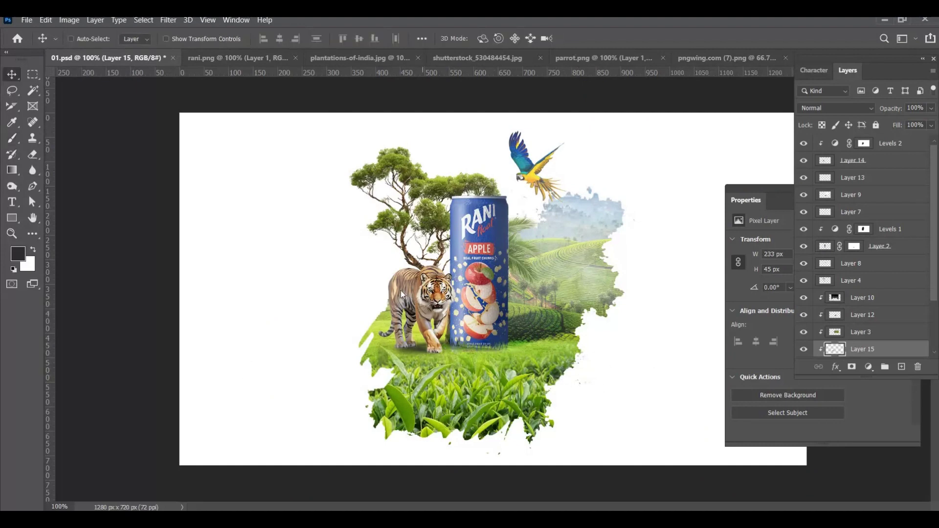
Step: Set the opacity of the tiger's Levels 2 adjustment to 25% and save the document
{"action": "right_click", "coordinate": [400, 292]}
{"action": "left_click", "coordinate": [480, 295]}
{"action": "key", "text": "2"}
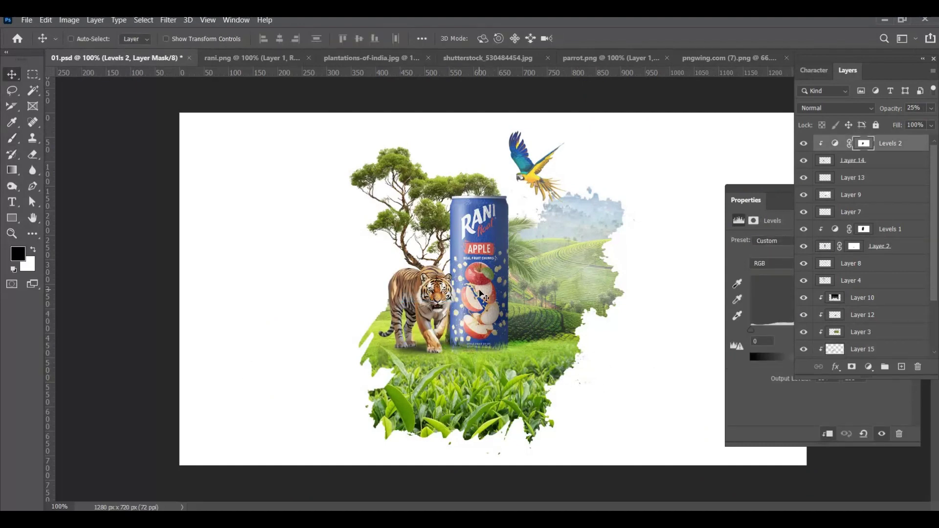
{"action": "key", "text": "ctrl+s"}
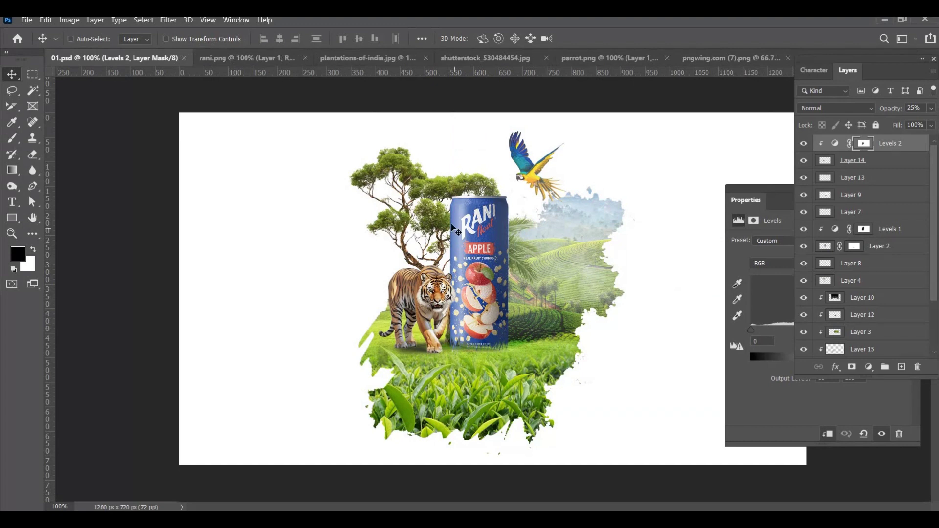
Step: Add a new layer at the top of the stack and restore the 60 px soft brush to a round shape
{"action": "key", "text": "ctrl+shift+n"}
{"action": "key", "text": "Return"}
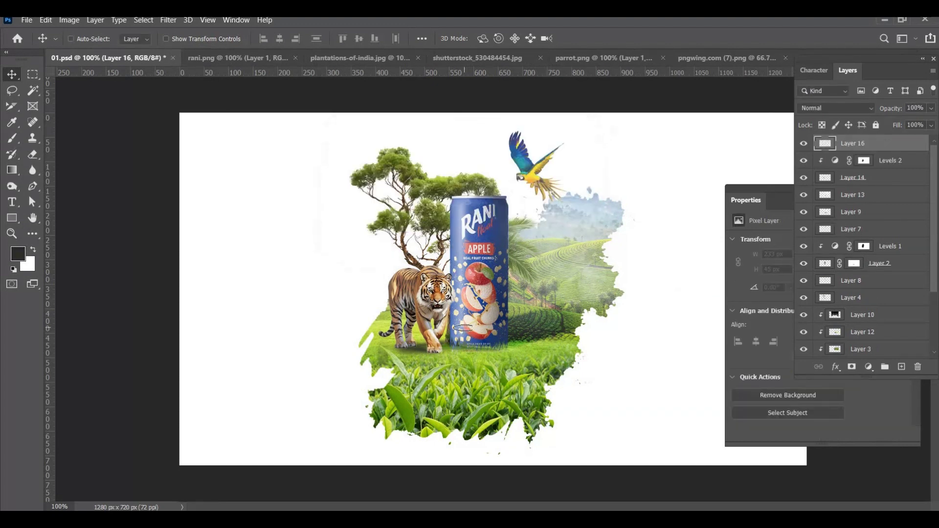
{"action": "key", "text": "b"}
{"action": "right_click", "coordinate": [461, 256]}
{"action": "left_click_drag", "start_coordinate": [467, 261], "coordinate": [471, 224]}
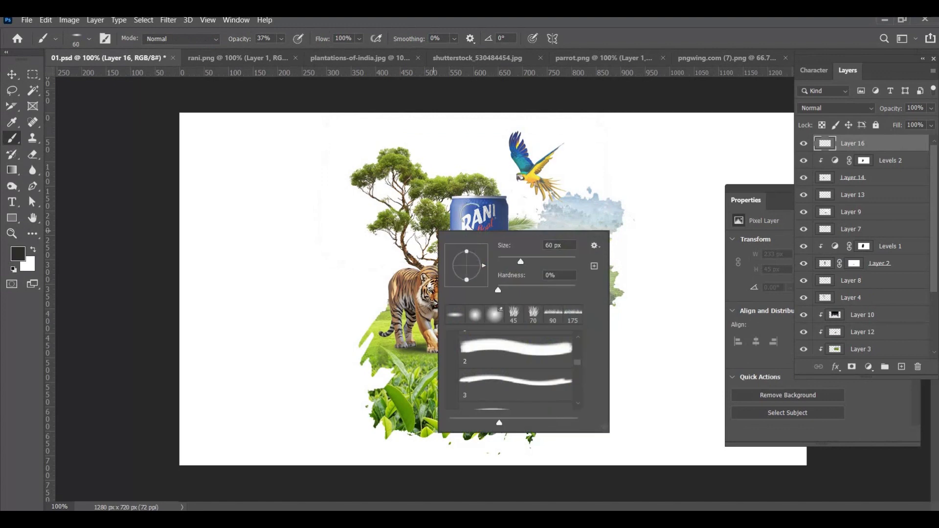
{"action": "key", "text": "Return"}
Step: Paint a large golden-yellow glow over the tree and tiger with a soft 1100 px brush at 37% opacity
{"action": "key", "text": "F6"}
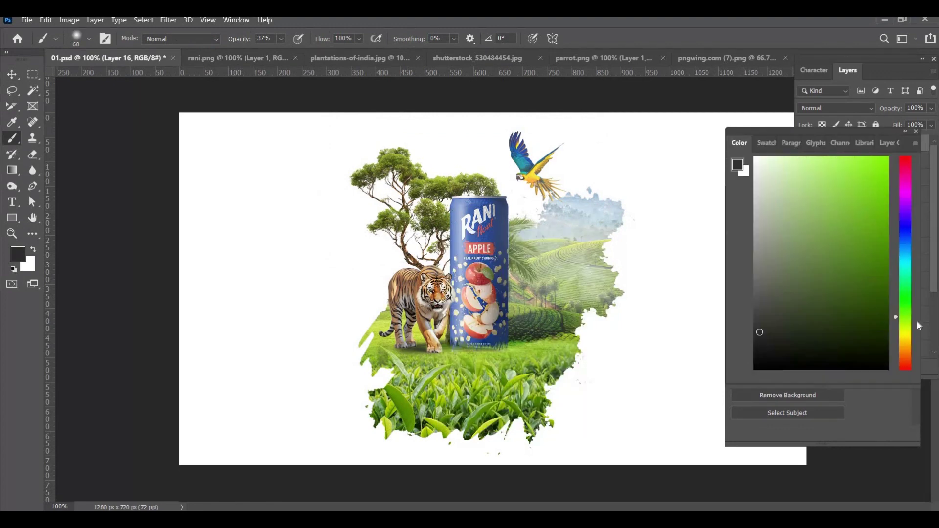
{"action": "left_click_drag", "start_coordinate": [905, 312], "coordinate": [905, 332]}
{"action": "left_click", "coordinate": [879, 167]}
{"action": "key", "text": "Return"}
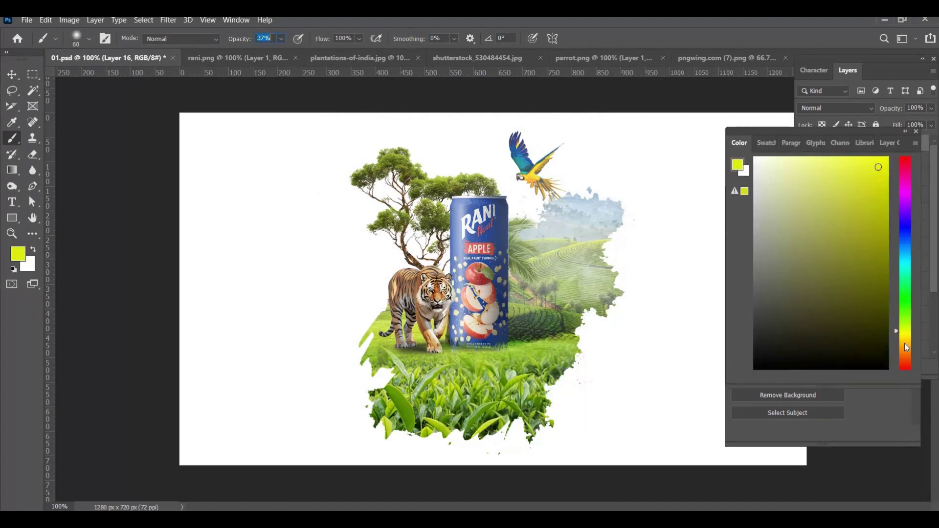
{"action": "left_click", "coordinate": [904, 339]}
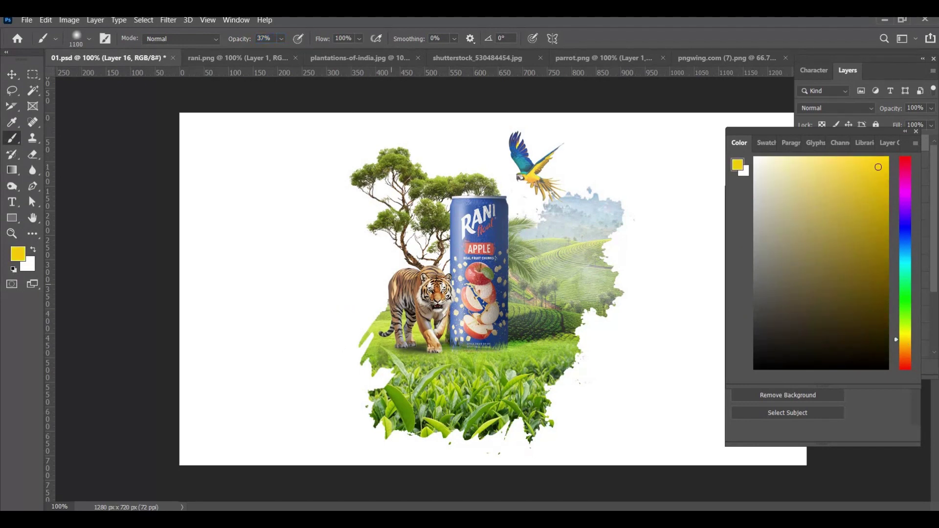
{"action": "left_click", "coordinate": [391, 284]}
{"action": "left_click", "coordinate": [401, 274]}
{"action": "left_click", "coordinate": [401, 274]}
{"action": "key", "text": "v"}
{"action": "key", "text": "Tab"}
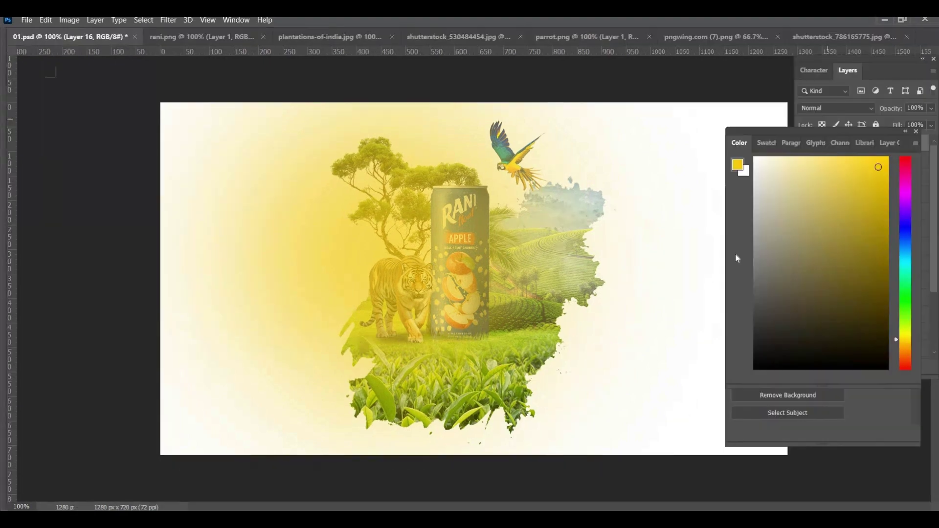
{"action": "key", "text": "Tab"}
Step: Try blending modes such as Screen, Color Burn and Linear Burn on the yellow glow layer and settle on Overlay
{"action": "left_click", "coordinate": [831, 107]}
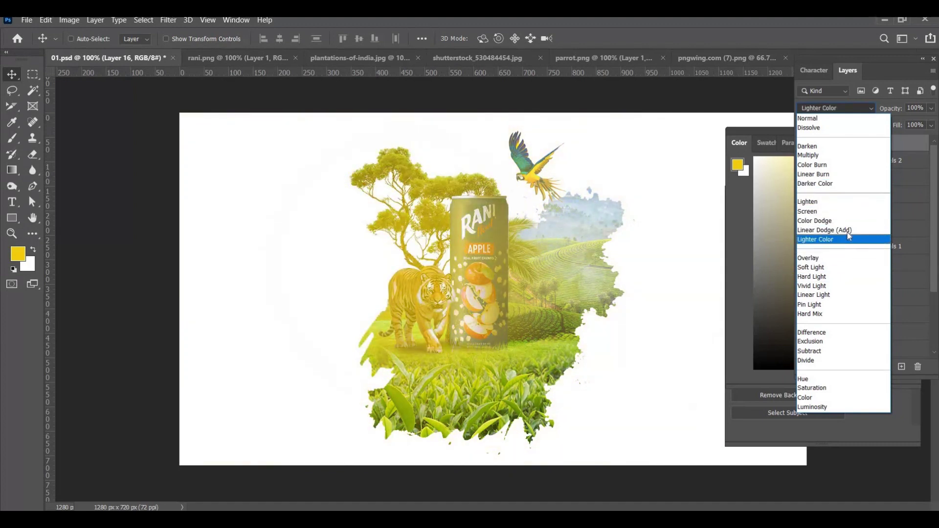
{"action": "left_click", "coordinate": [842, 213]}
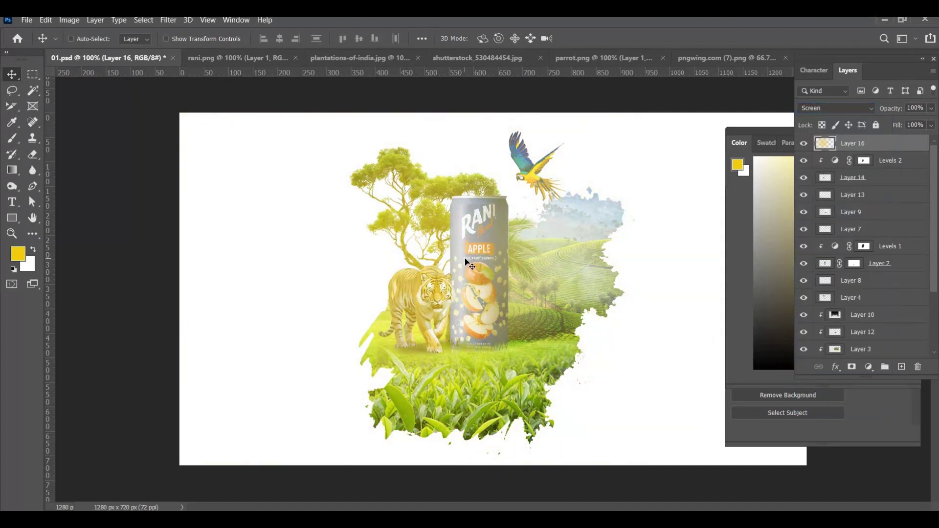
{"action": "left_click", "coordinate": [824, 108]}
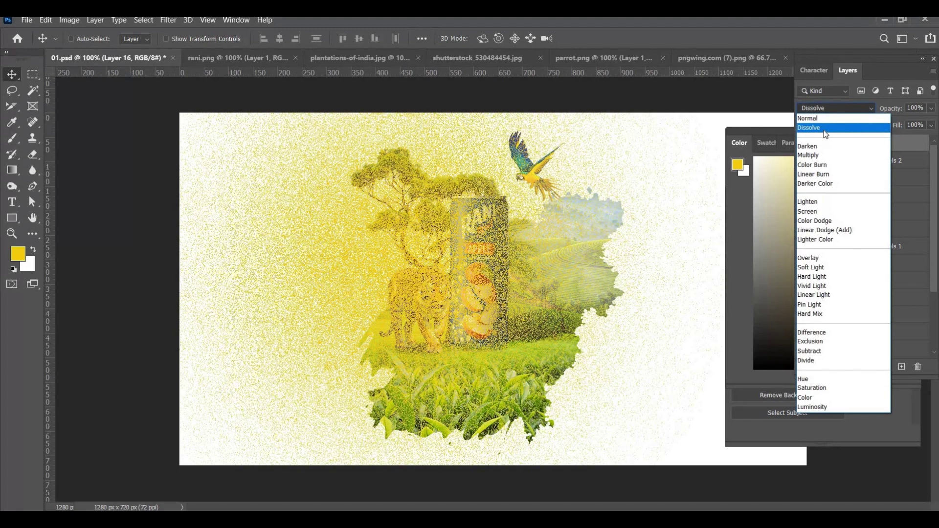
{"action": "left_click", "coordinate": [823, 130]}
{"action": "key", "text": "Down"}
{"action": "key", "text": "Down"}
{"action": "key", "text": "Down"}
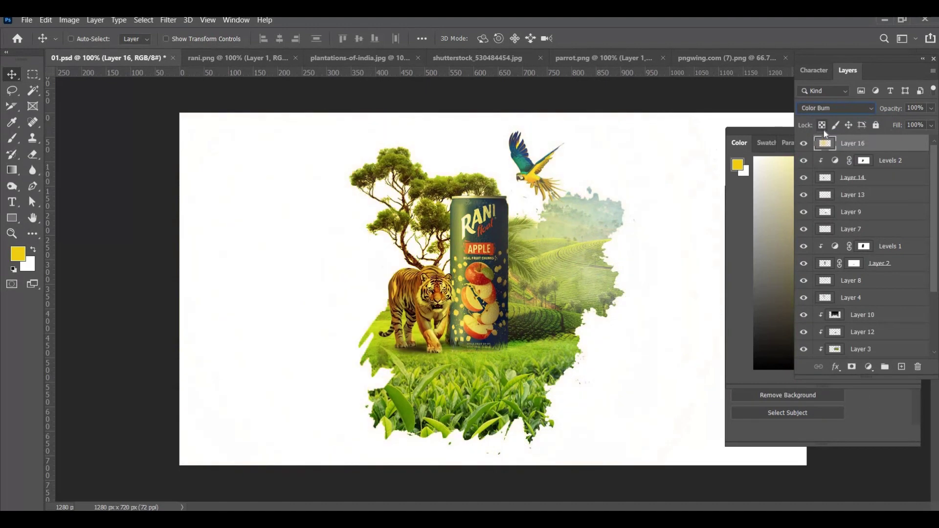
{"action": "key", "text": "Down"}
{"action": "key", "text": "Down"}
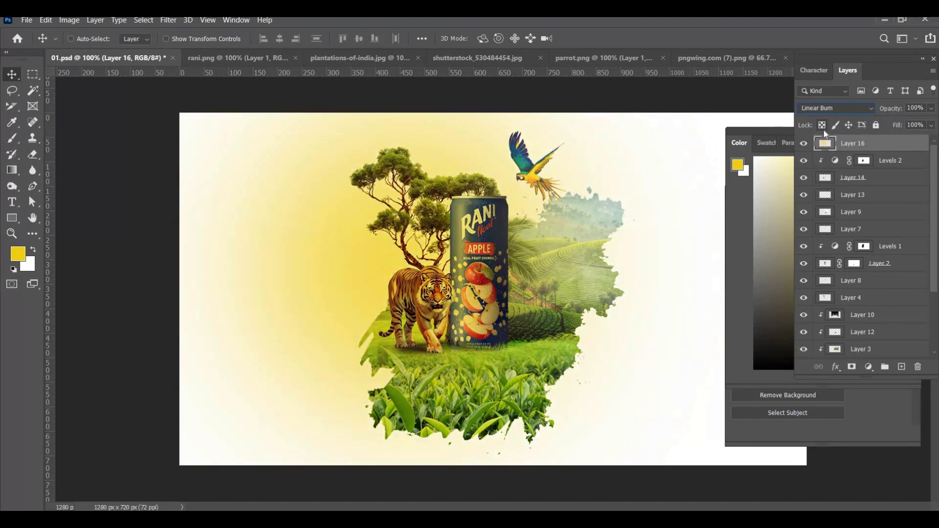
{"action": "key", "text": "Down"}
{"action": "key", "text": "Down"}
{"action": "key", "text": "Down"}
{"action": "key", "text": "Down"}
{"action": "key", "text": "Down"}
{"action": "key", "text": "Down"}
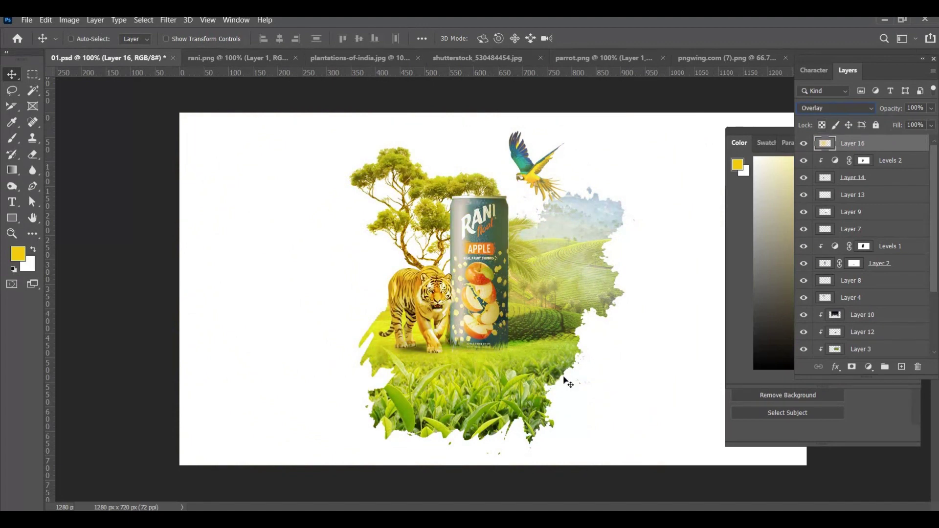
Step: Scale the yellow glow down to about 60.56%, position it over the tree and tiger, and save the document
{"action": "key", "text": "ctrl+t"}
{"action": "left_click_drag", "start_coordinate": [468, 129], "coordinate": [490, 252]}
{"action": "left_click_drag", "start_coordinate": [520, 339], "coordinate": [465, 254]}
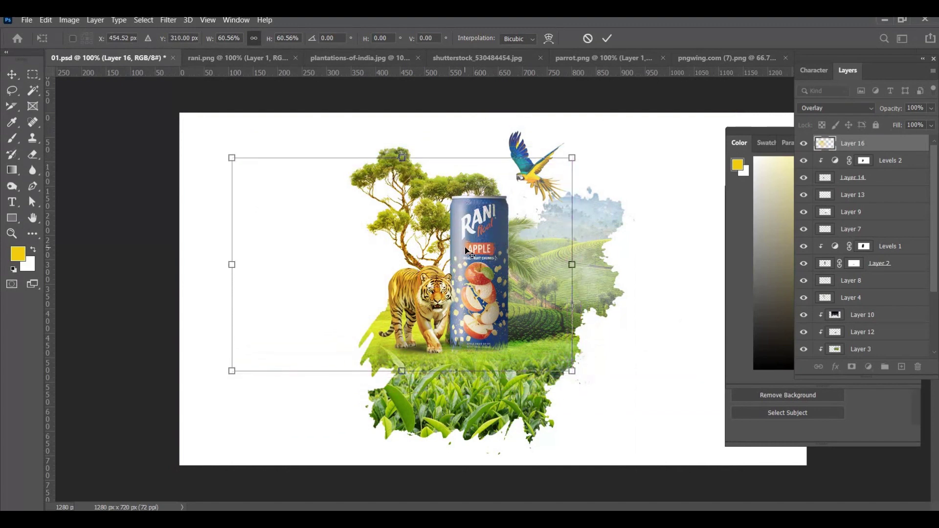
{"action": "key", "text": "Return"}
{"action": "key", "text": "ctrl+s"}
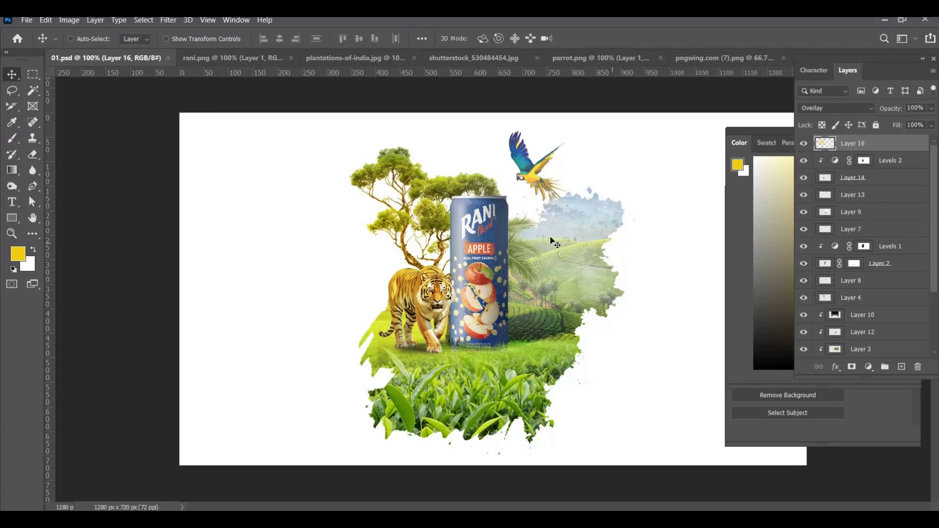
{"action": "scroll", "coordinate": [481, 201], "scroll_direction": "up", "scroll_amount": 3}
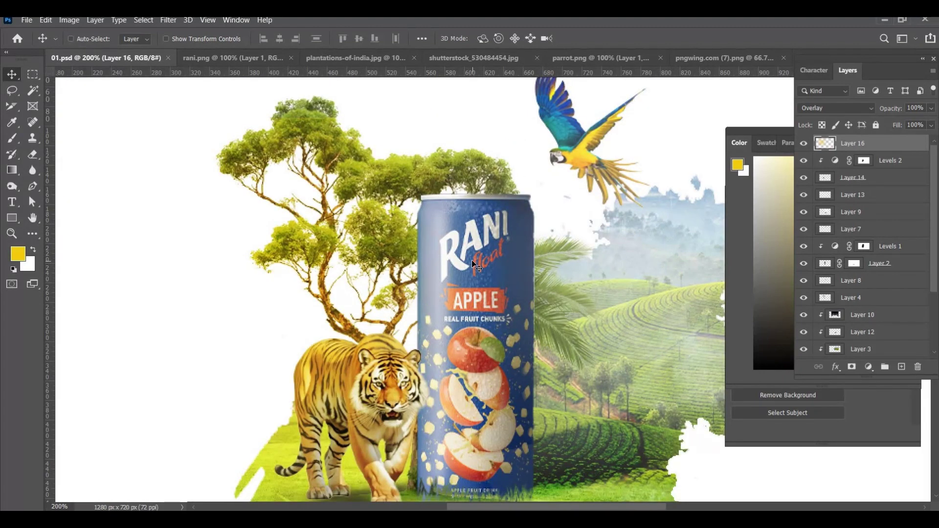
{"action": "key", "text": "h"}
{"action": "left_click_drag", "start_coordinate": [474, 234], "coordinate": [461, 264]}
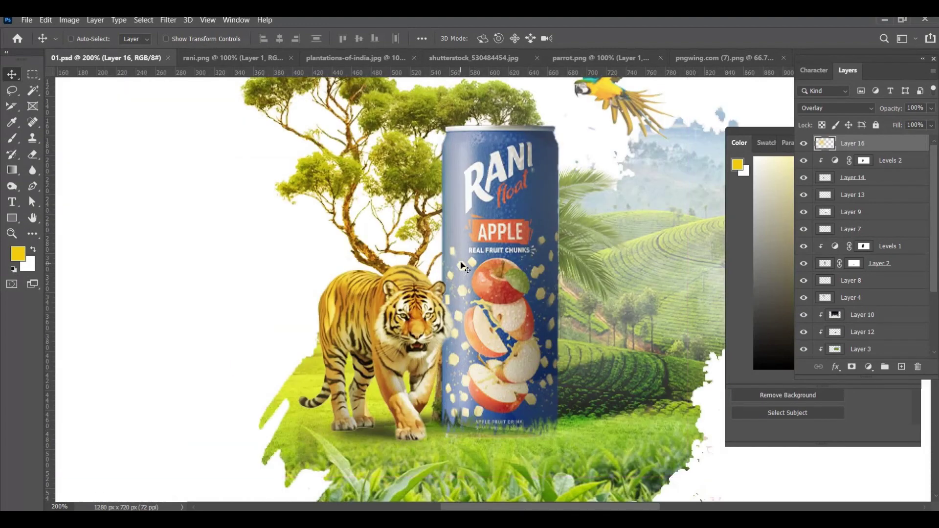
{"action": "left_click", "coordinate": [541, 158], "text": "alt"}
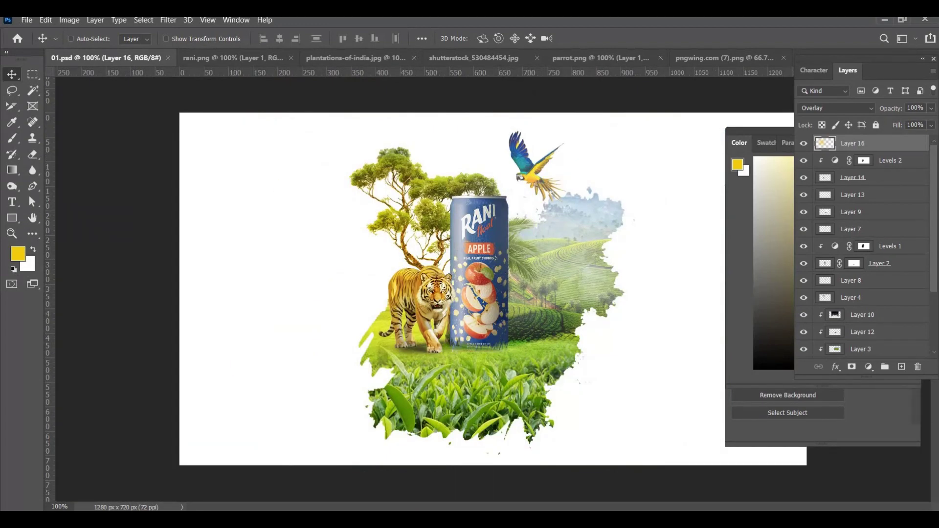